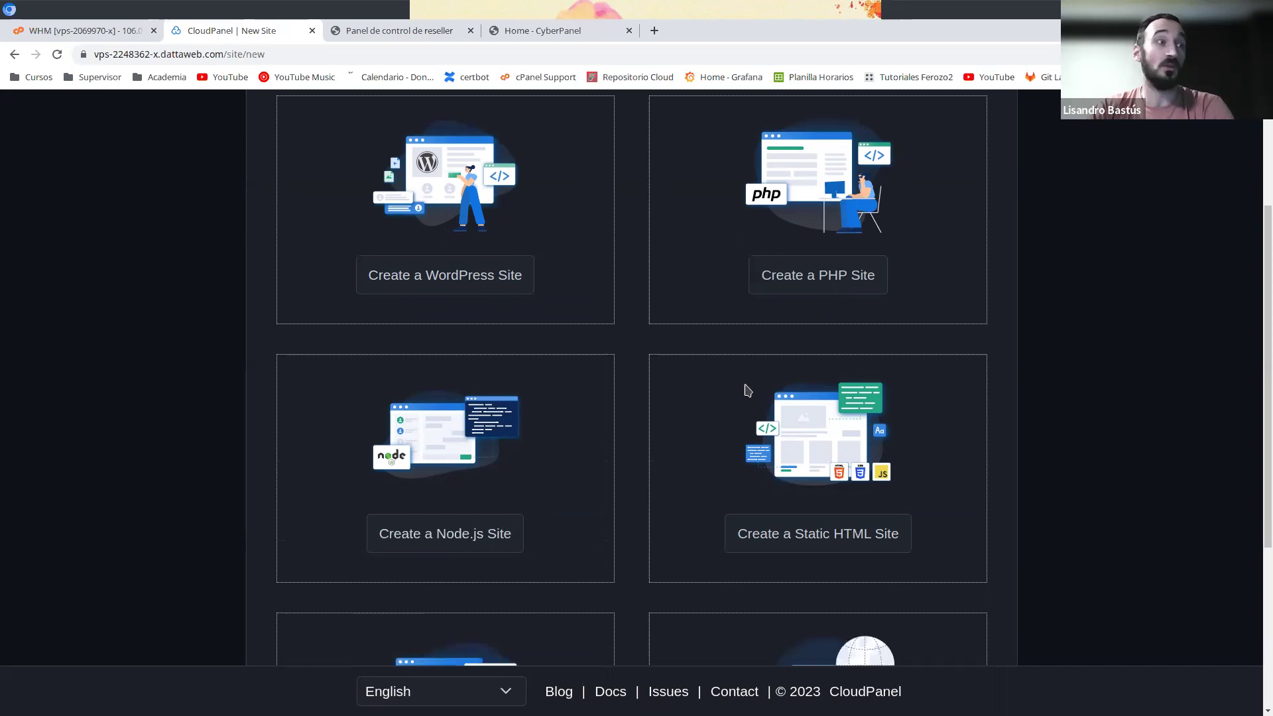
- Look through the site types offered for creating a new site
{"action": "scroll", "coordinate": [747, 389], "scroll_direction": "up", "scroll_amount": 6}
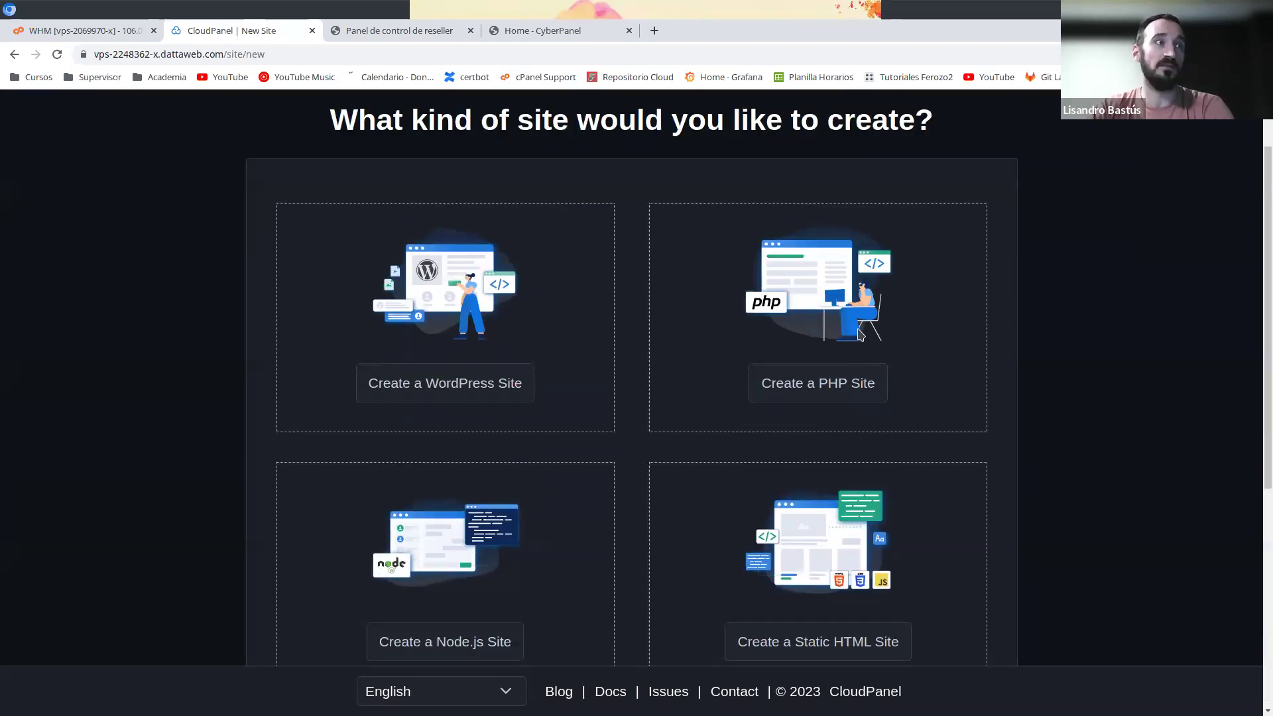
{"action": "scroll", "coordinate": [747, 344], "scroll_direction": "down", "scroll_amount": 1}
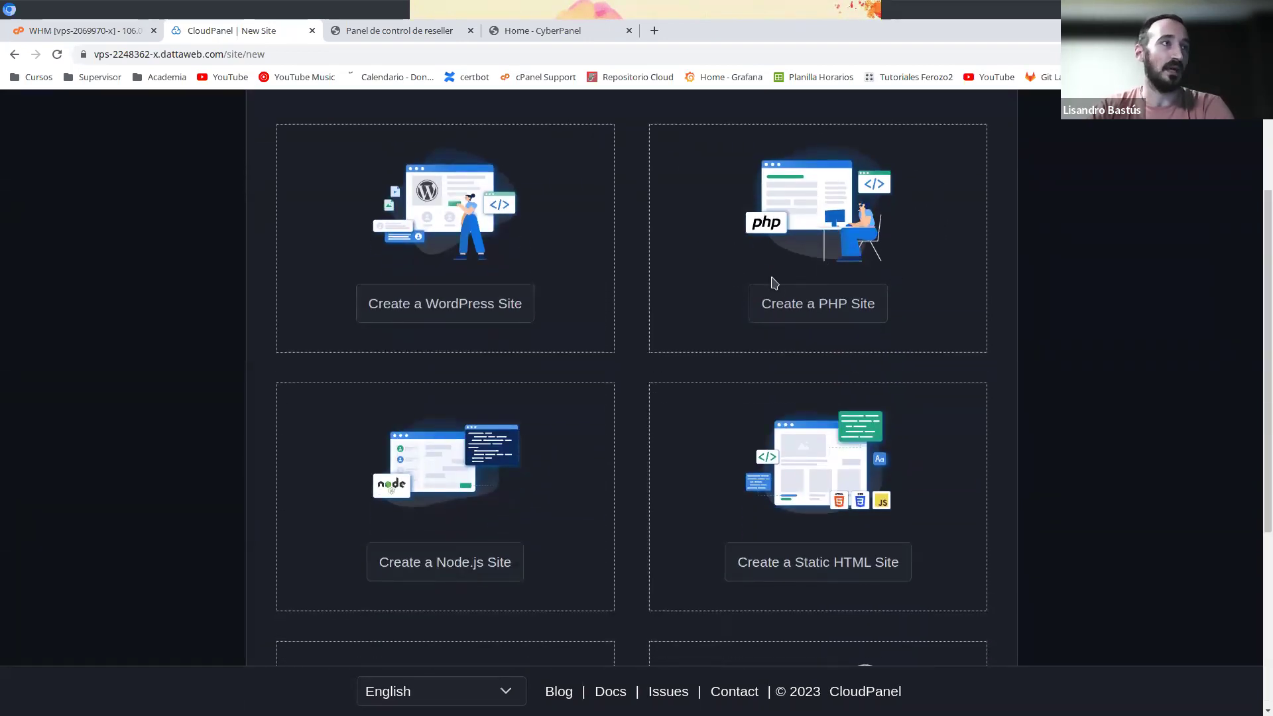
{"action": "scroll", "coordinate": [774, 283], "scroll_direction": "down", "scroll_amount": 3}
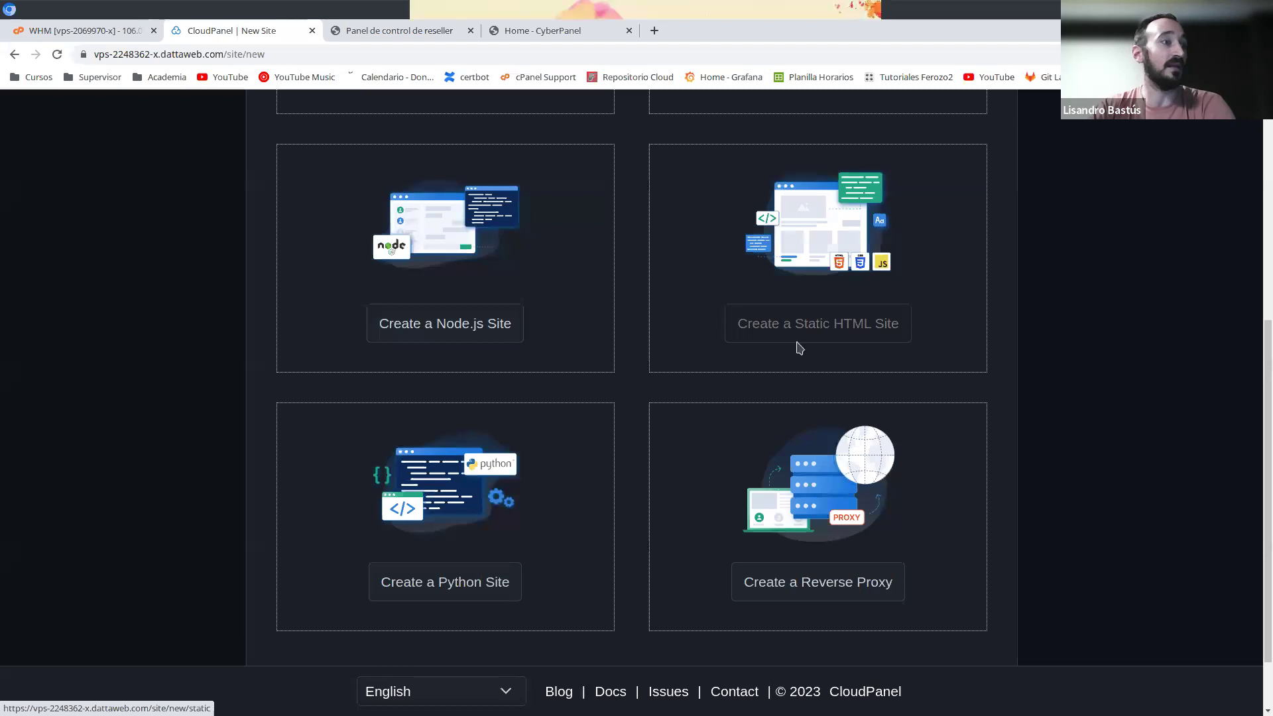
{"action": "scroll", "coordinate": [685, 397], "scroll_direction": "up", "scroll_amount": 6}
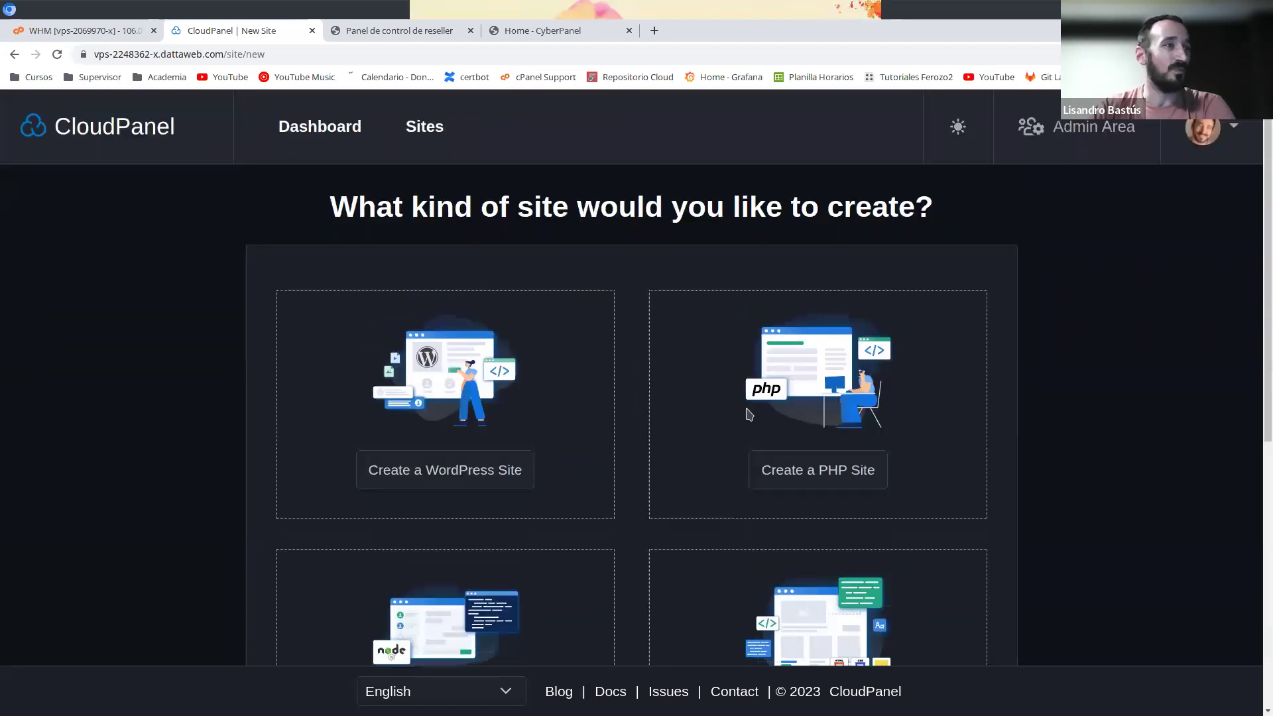
- Open the form for a new PHP site and examine the list of available applications
{"action": "left_click", "coordinate": [819, 472]}
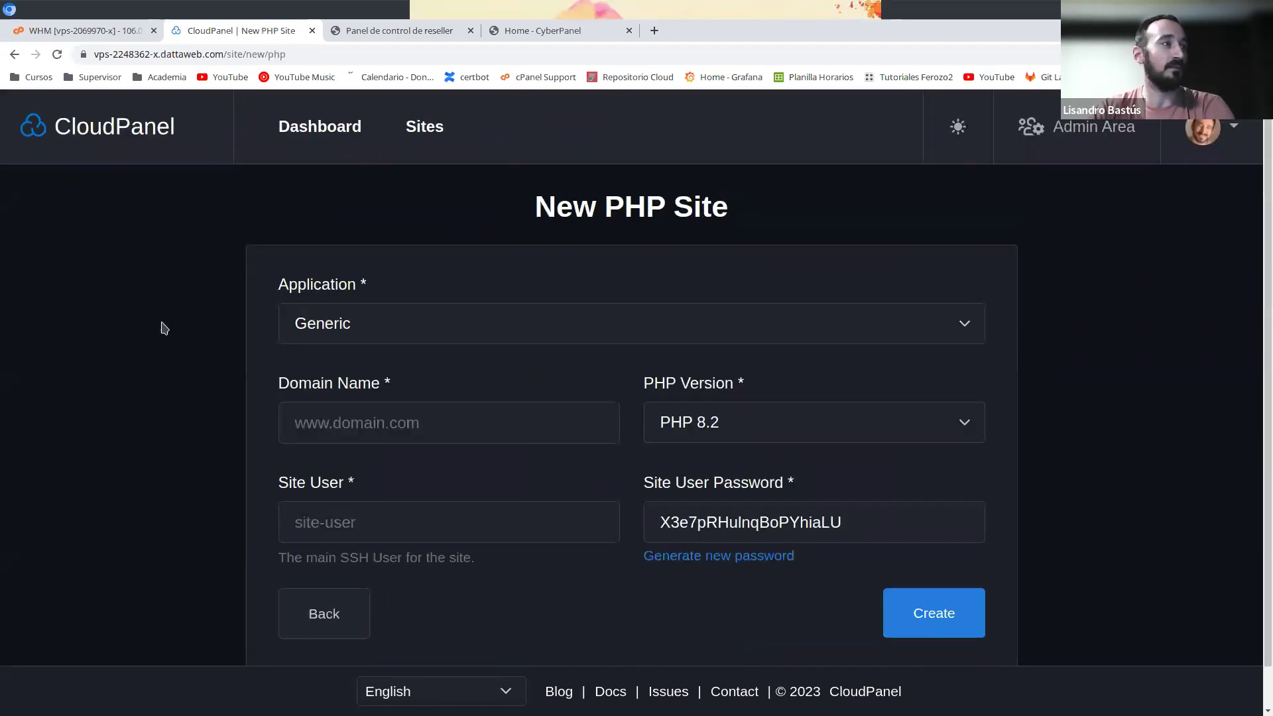
{"action": "scroll", "coordinate": [161, 327], "scroll_direction": "down", "scroll_amount": 1}
{"action": "left_click", "coordinate": [477, 289]}
{"action": "left_click", "coordinate": [156, 293]}
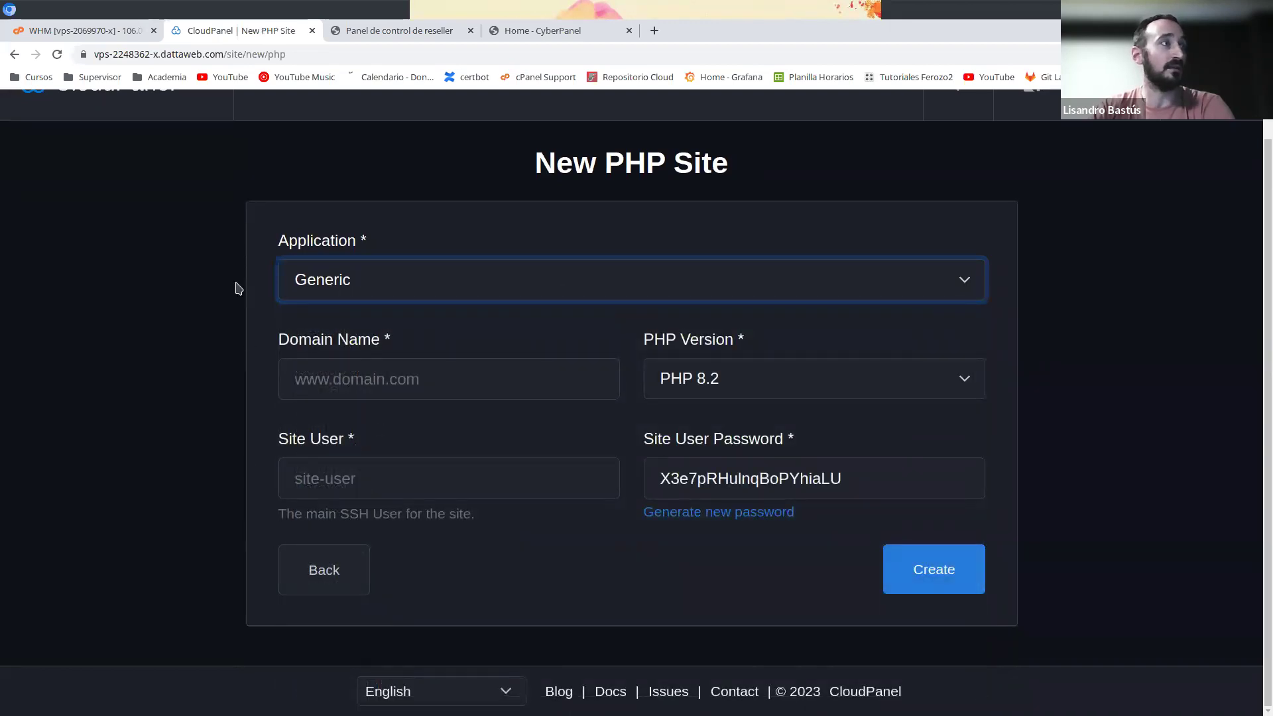
{"action": "left_click", "coordinate": [389, 272]}
{"action": "left_click", "coordinate": [515, 304]}
{"action": "left_click", "coordinate": [514, 300]}
{"action": "scroll", "coordinate": [554, 455], "scroll_direction": "down", "scroll_amount": 4}
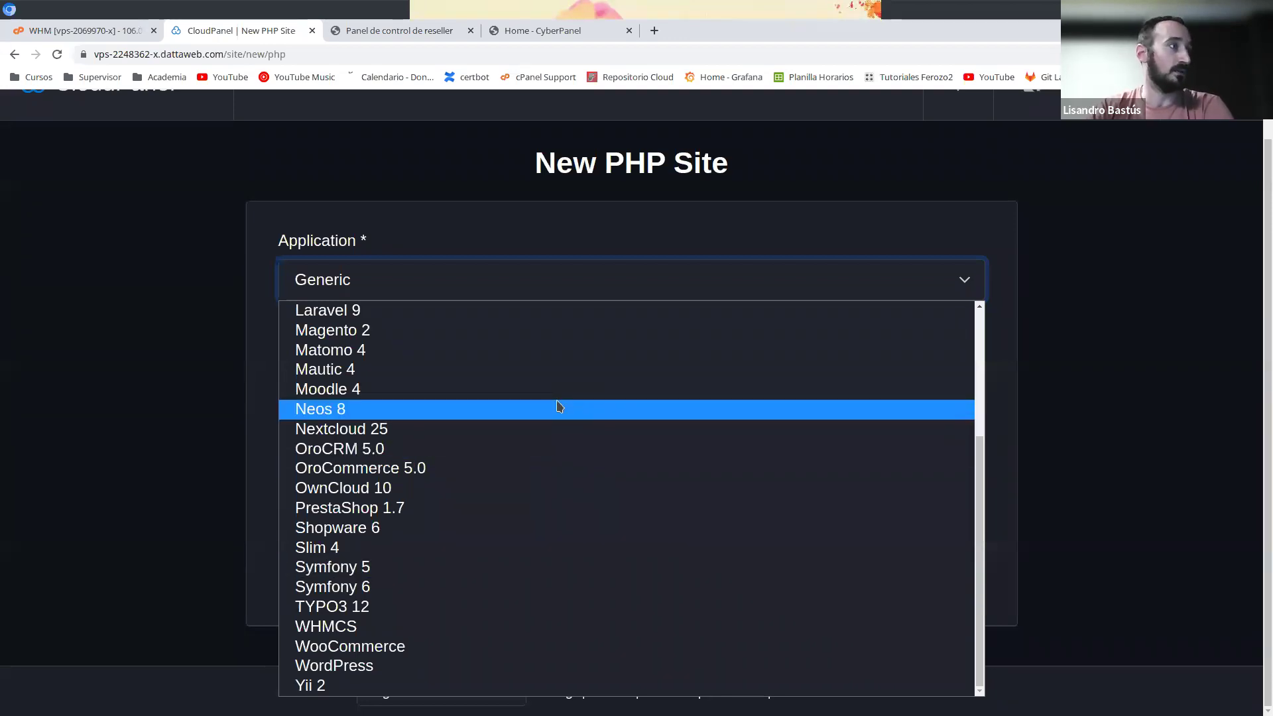
{"action": "scroll", "coordinate": [547, 411], "scroll_direction": "up", "scroll_amount": 3}
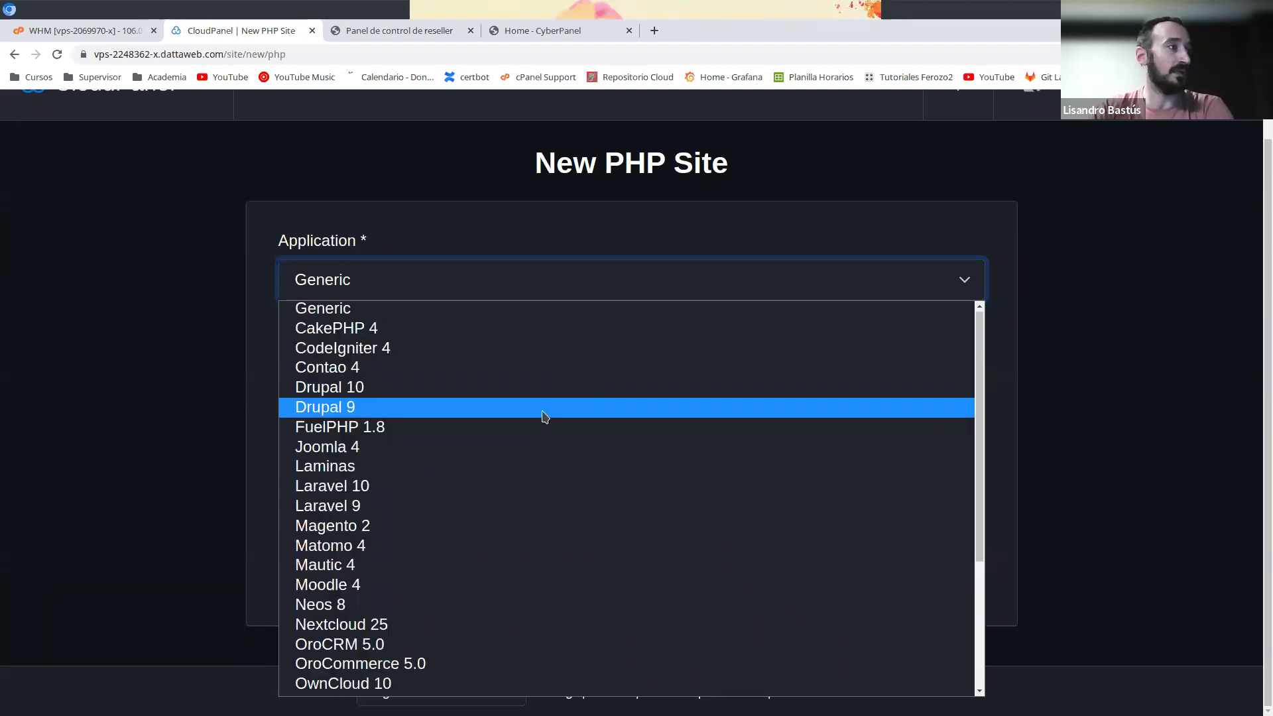
{"action": "scroll", "coordinate": [538, 394], "scroll_direction": "down", "scroll_amount": 3}
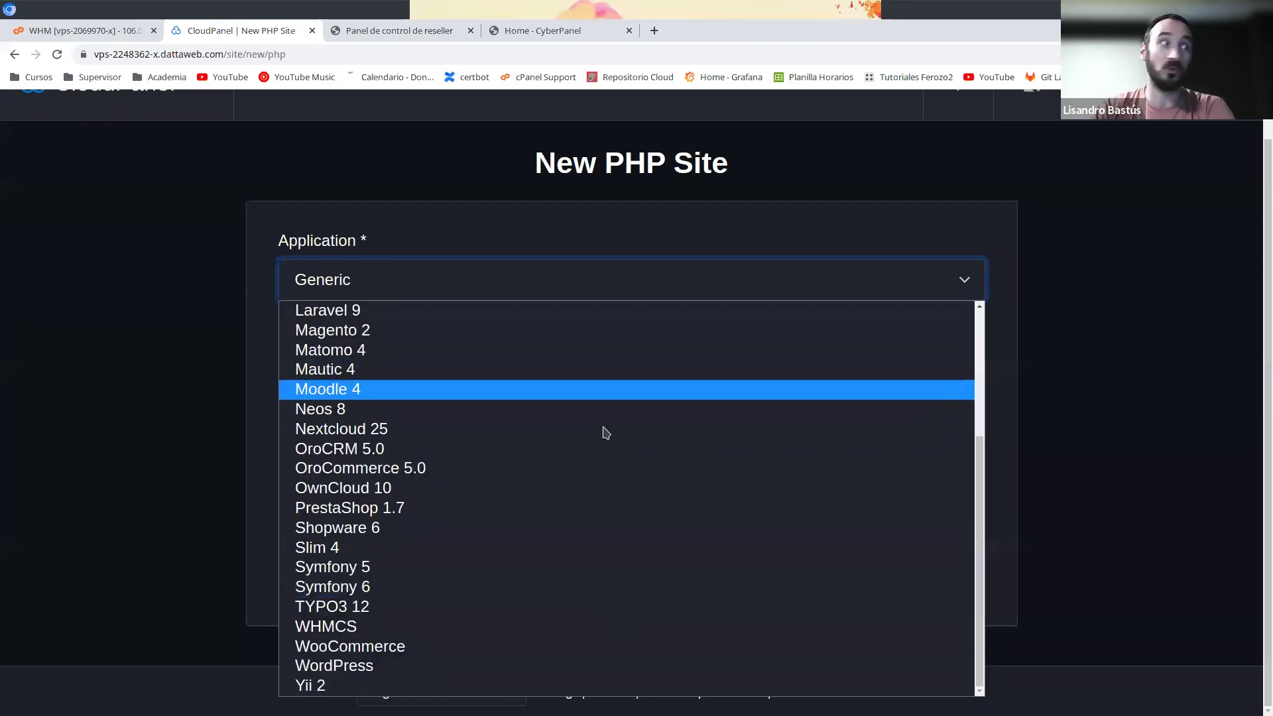
{"action": "scroll", "coordinate": [545, 593], "scroll_direction": "up", "scroll_amount": 3}
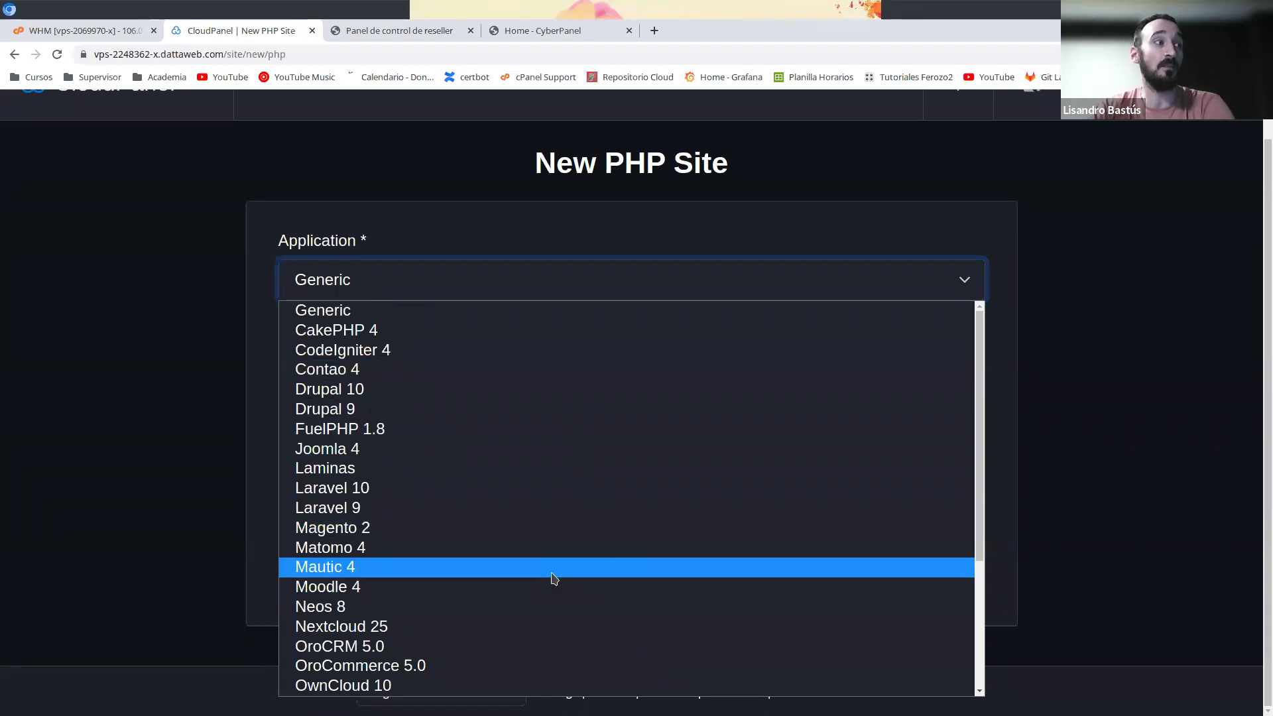
{"action": "left_click", "coordinate": [94, 431]}
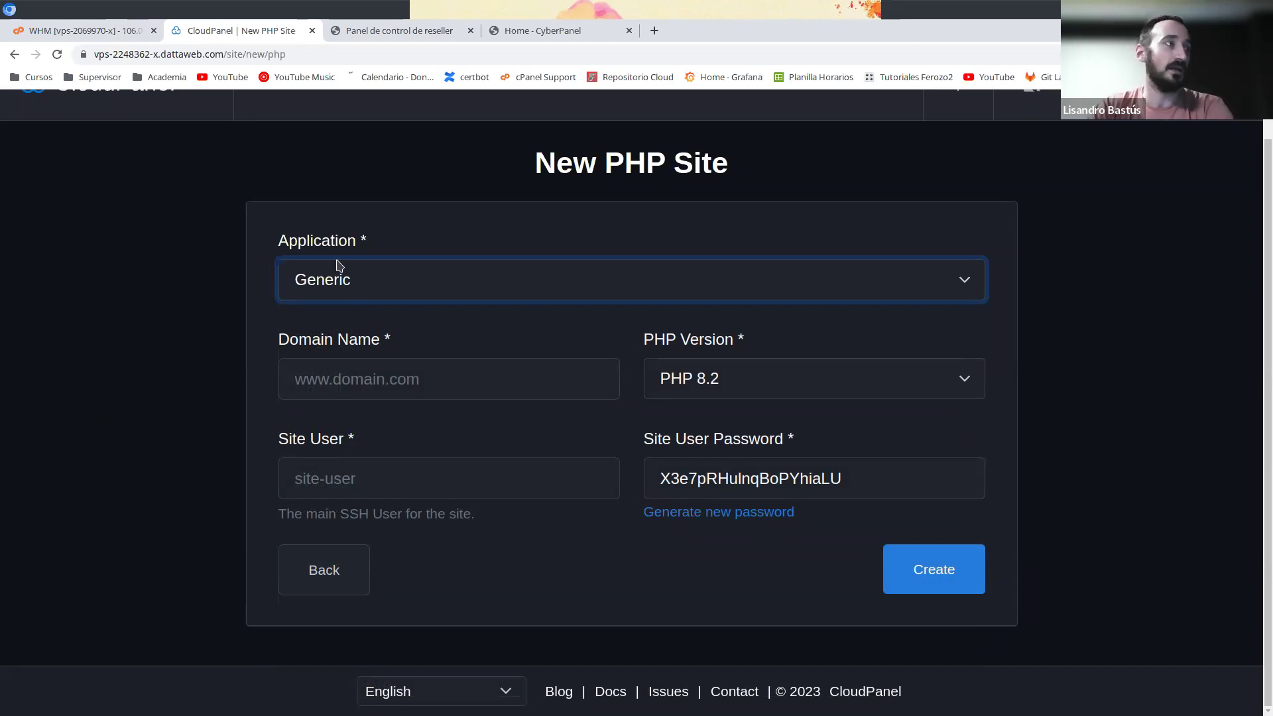
- Choose Laravel 10 as the new PHP site's application, and go back to the site type selection without creating it
{"action": "left_click", "coordinate": [379, 275]}
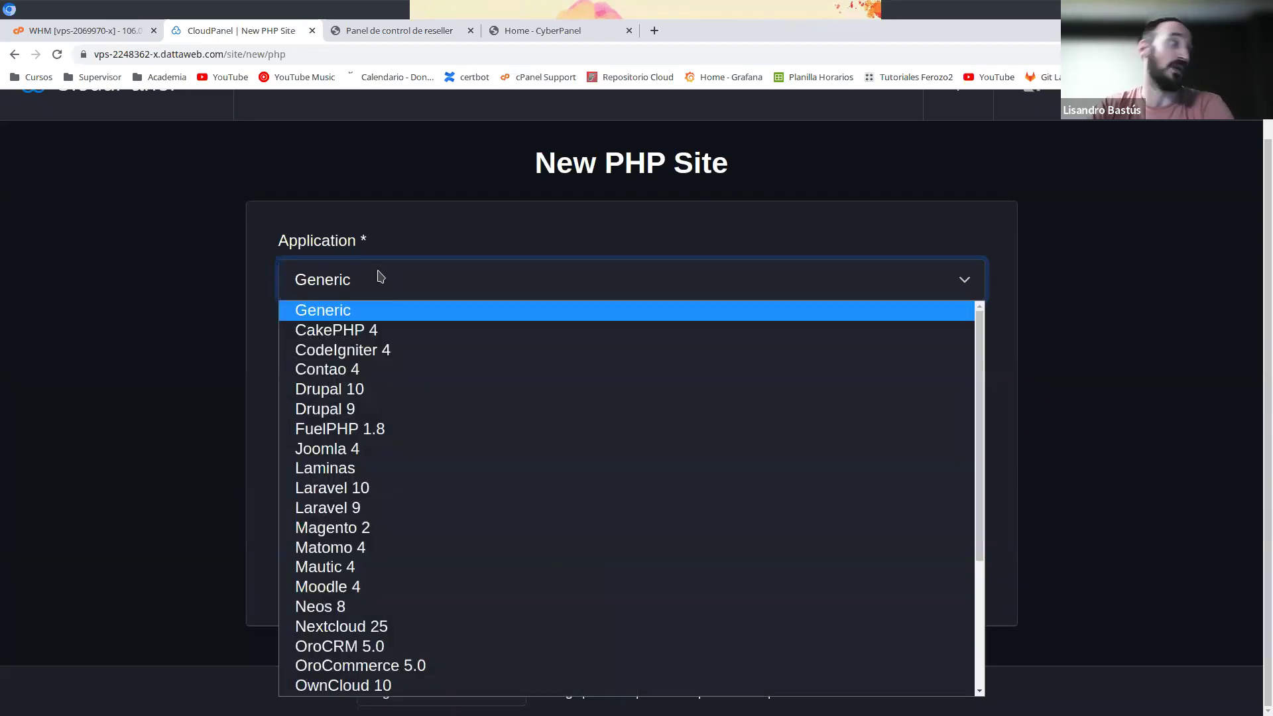
{"action": "left_click", "coordinate": [446, 489]}
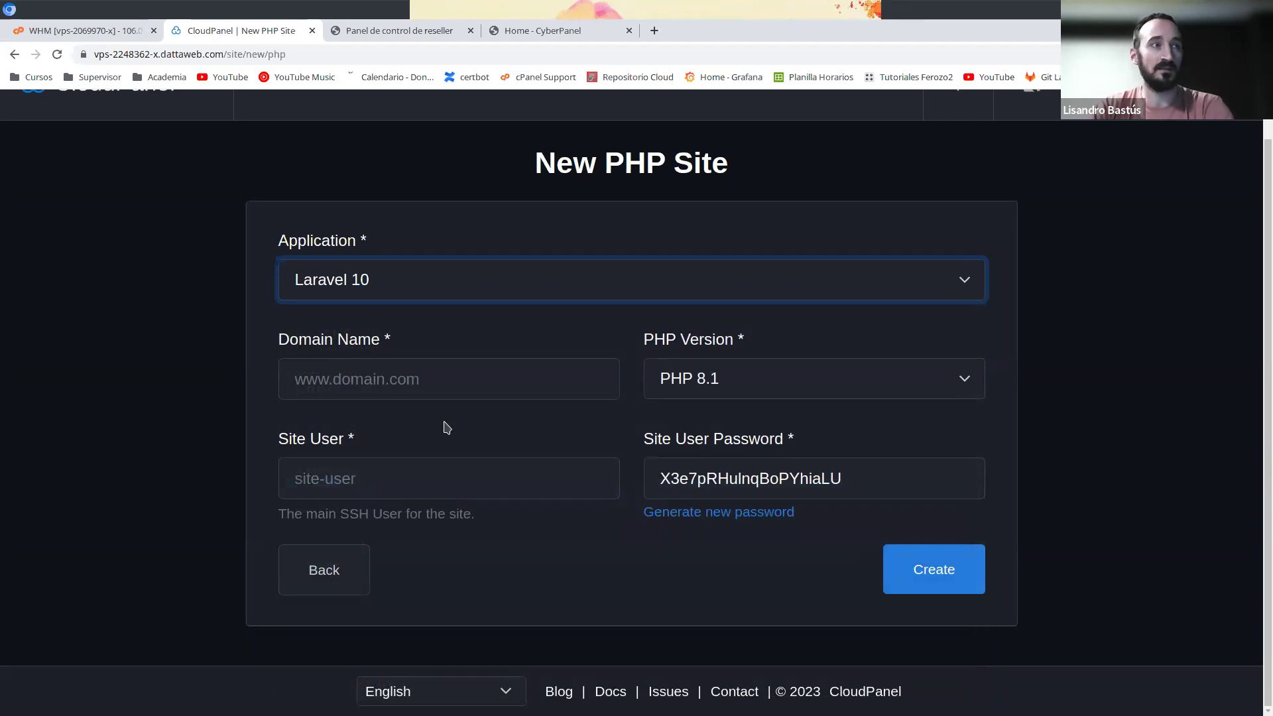
{"action": "left_click", "coordinate": [359, 567]}
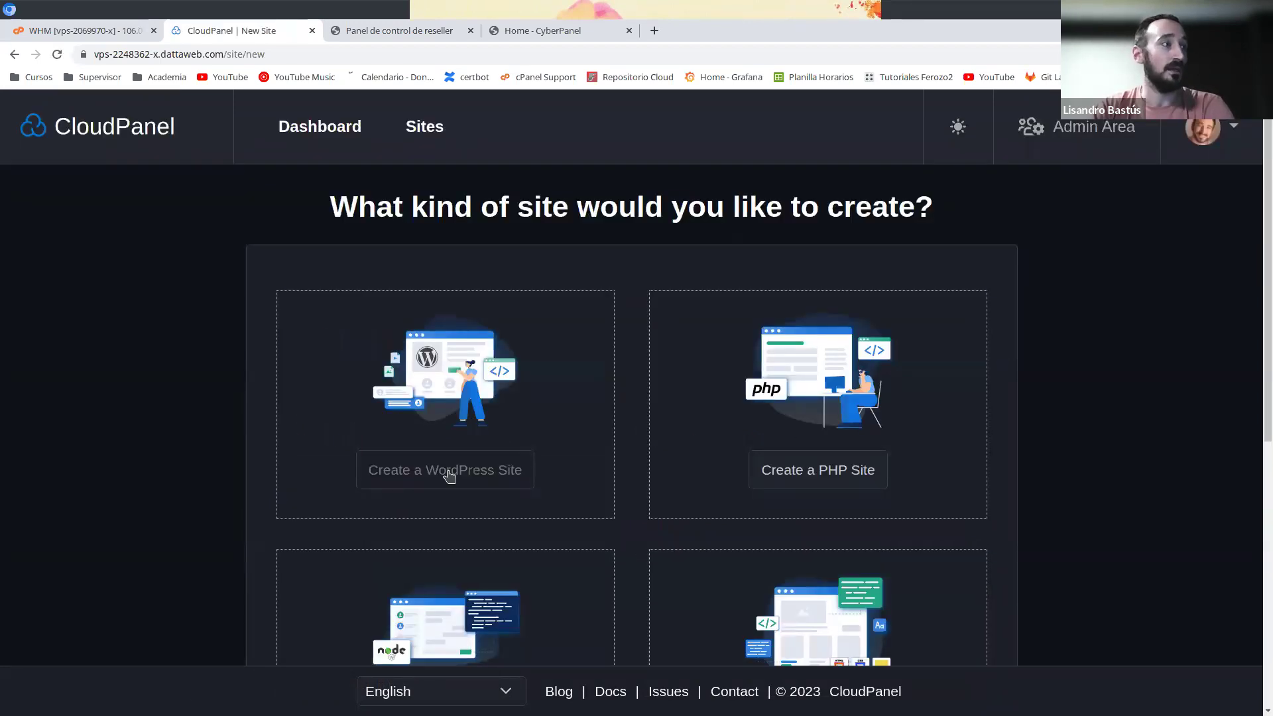
- Open the form for a new WordPress site and examine its domain, title, administrator and multisite fields
{"action": "left_click", "coordinate": [449, 475]}
{"action": "scroll", "coordinate": [267, 297], "scroll_direction": "down", "scroll_amount": 1}
{"action": "left_click", "coordinate": [322, 249]}
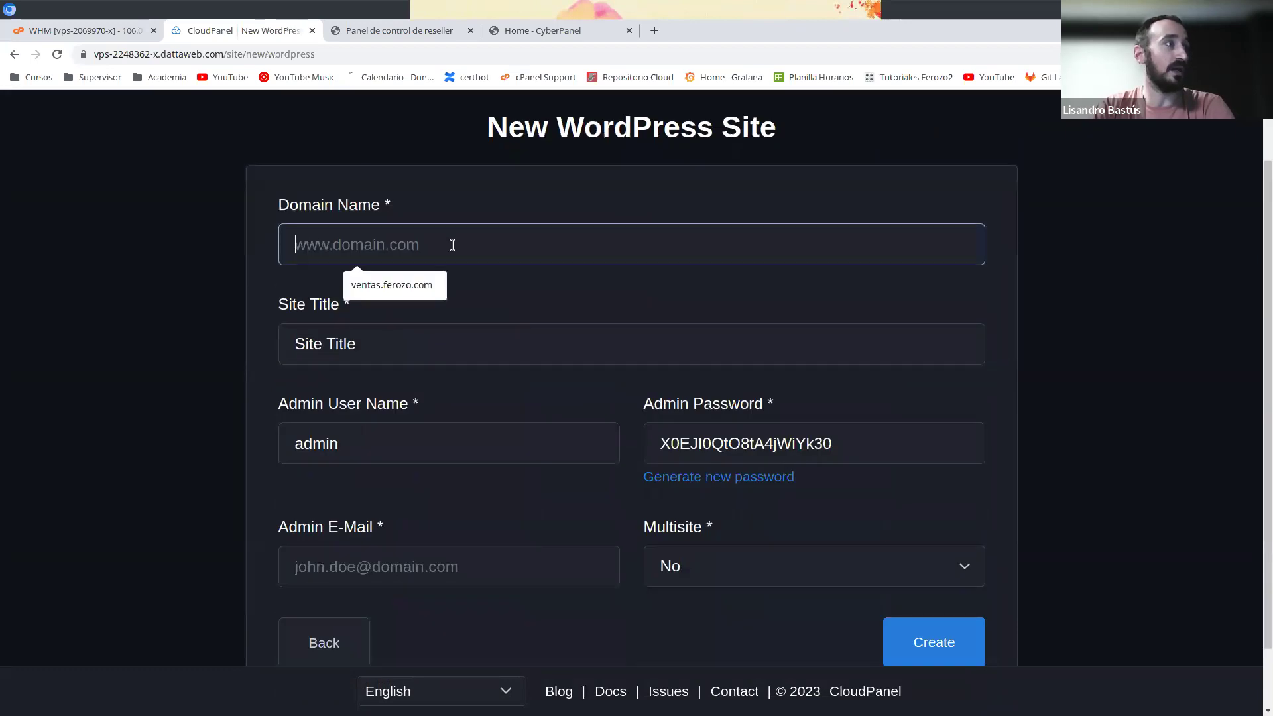
{"action": "left_click", "coordinate": [323, 360]}
{"action": "scroll", "coordinate": [226, 371], "scroll_direction": "down", "scroll_amount": 1}
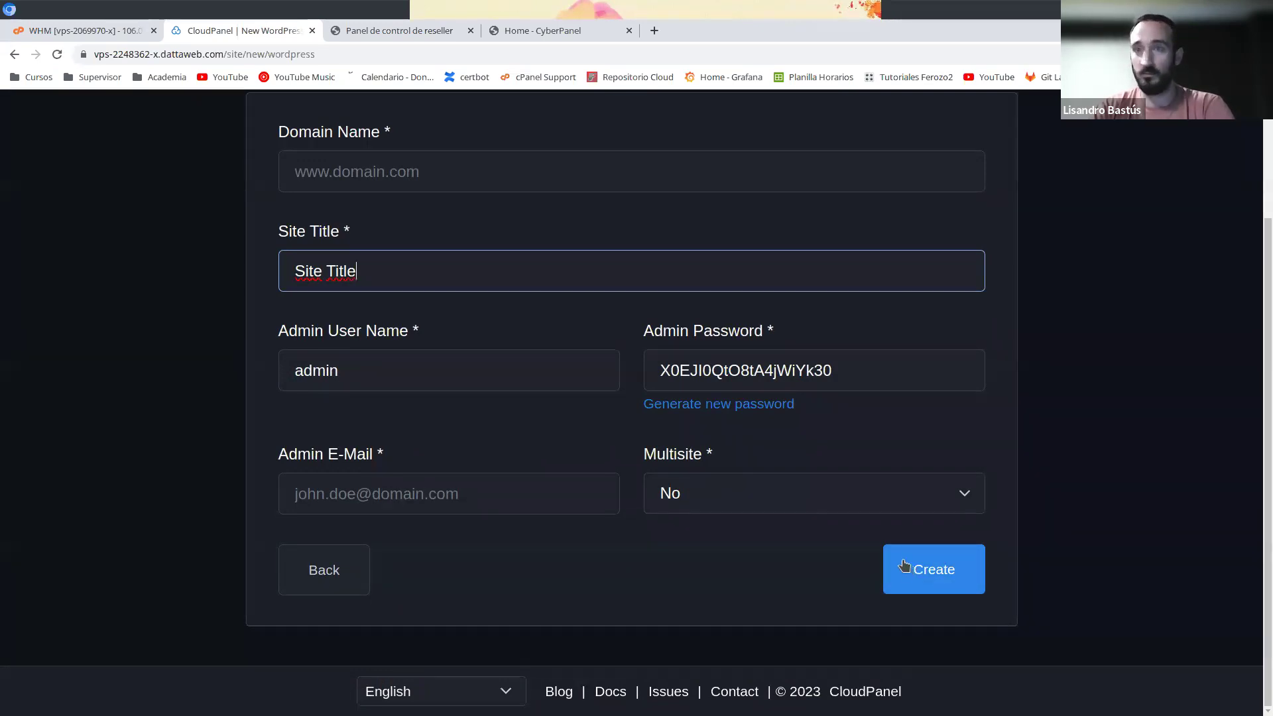
{"action": "scroll", "coordinate": [606, 562], "scroll_direction": "up", "scroll_amount": 3}
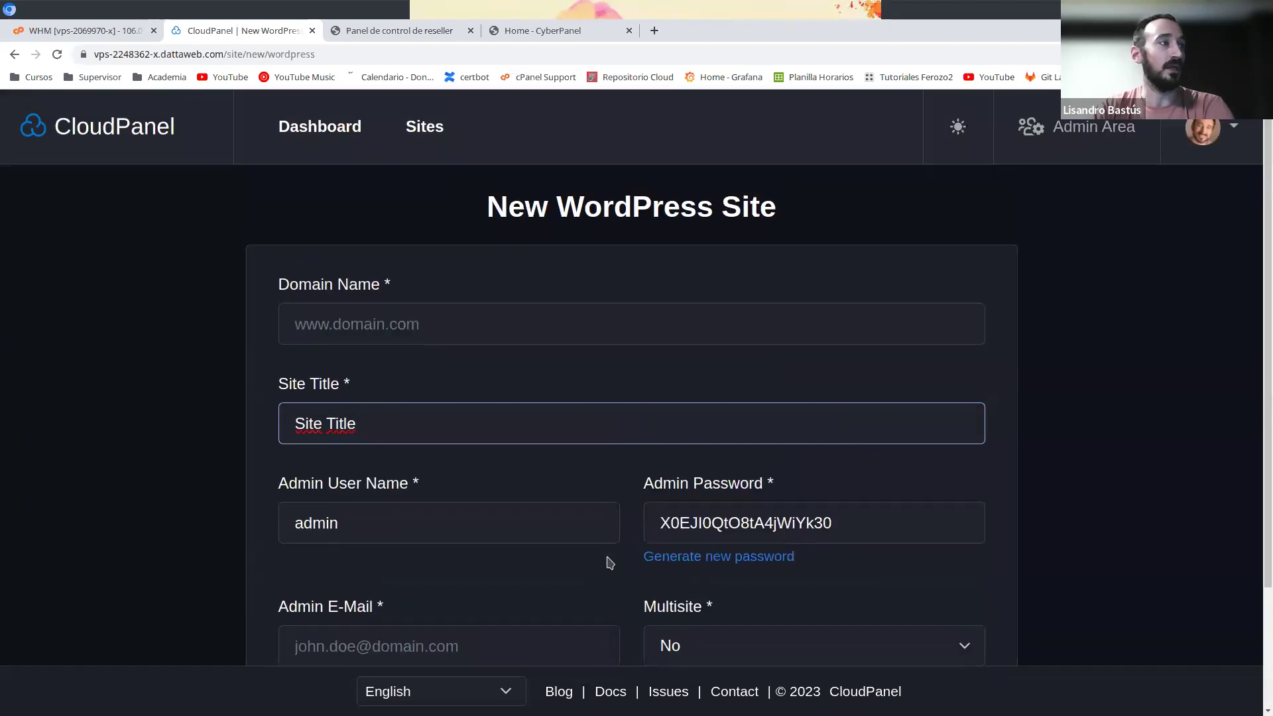
{"action": "scroll", "coordinate": [610, 563], "scroll_direction": "down", "scroll_amount": 3}
{"action": "scroll", "coordinate": [610, 562], "scroll_direction": "up", "scroll_amount": 3}
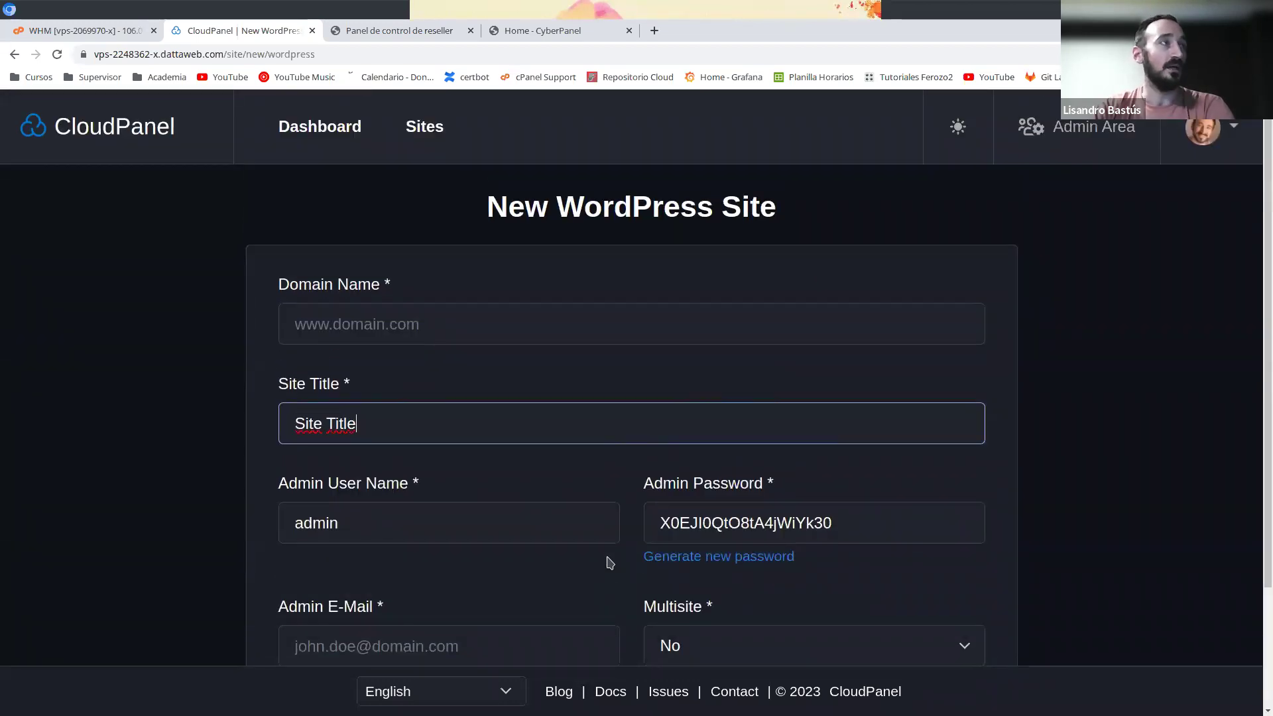
{"action": "scroll", "coordinate": [824, 337], "scroll_direction": "down", "scroll_amount": 3}
{"action": "scroll", "coordinate": [729, 299], "scroll_direction": "up", "scroll_amount": 3}
- Leave the WordPress form for the sites list, and open the account settings to review the profile fields
{"action": "left_click", "coordinate": [424, 127]}
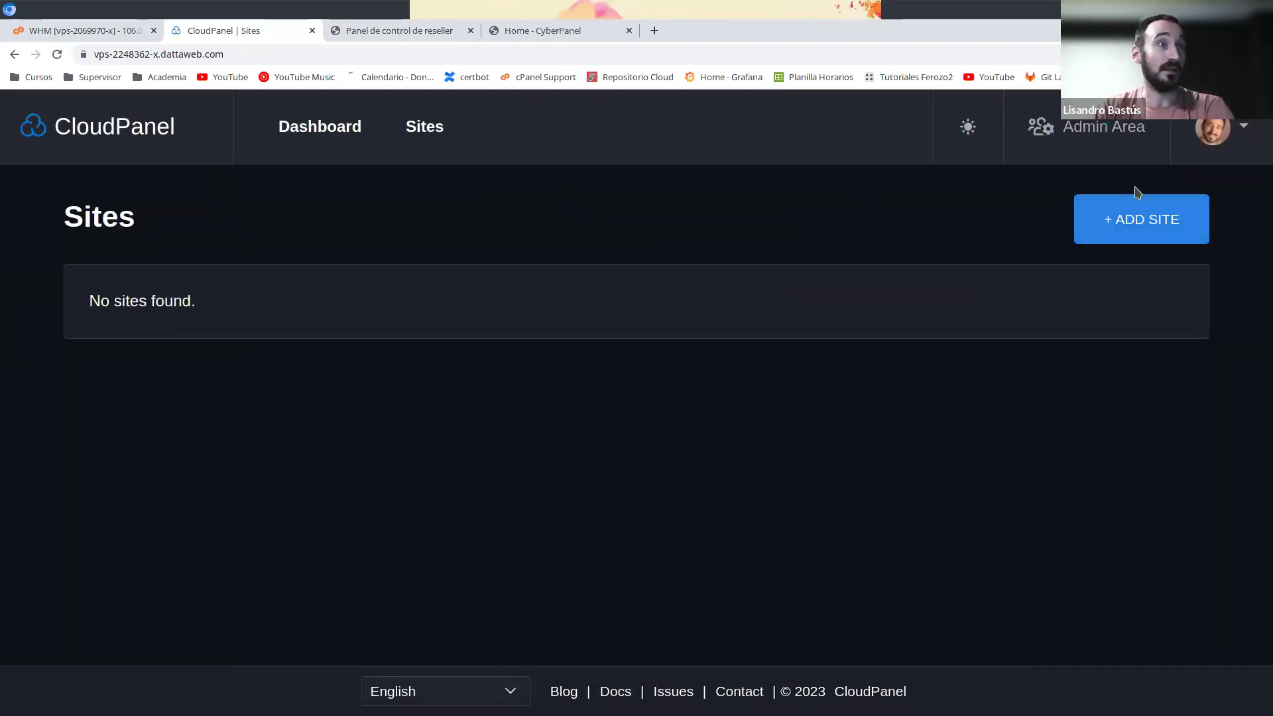
{"action": "left_click", "coordinate": [1245, 141]}
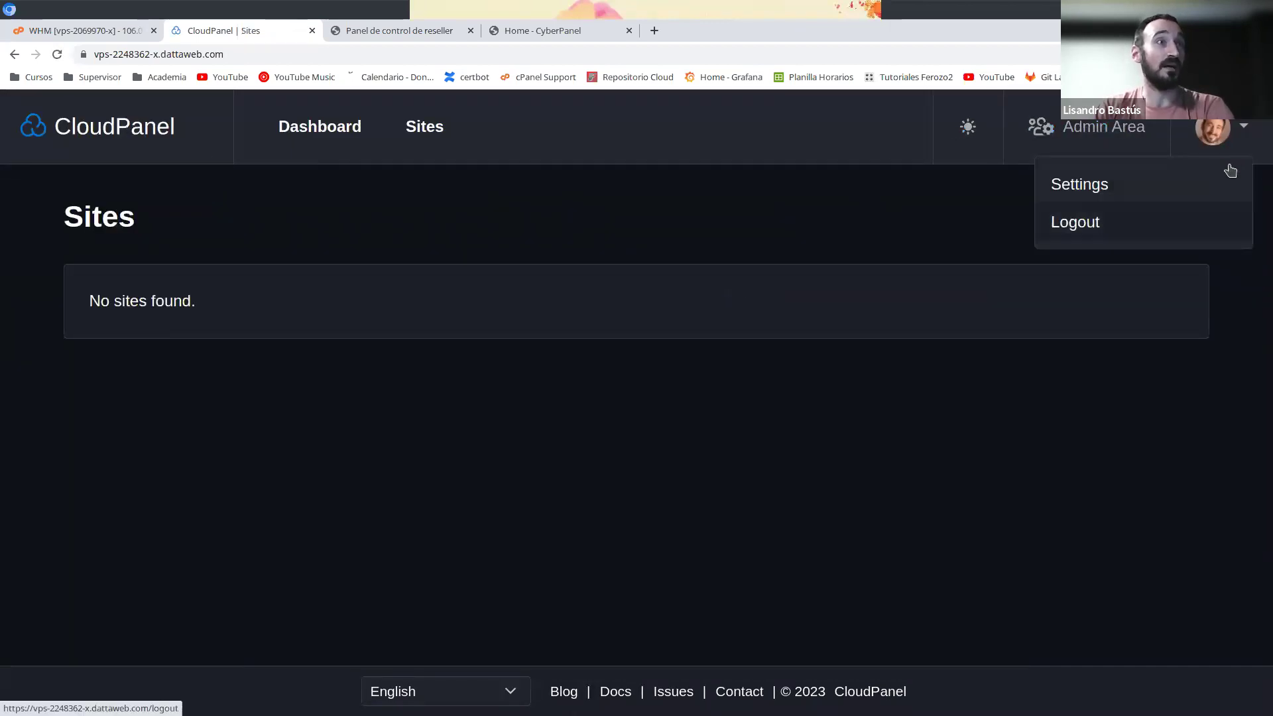
{"action": "left_click", "coordinate": [1082, 197]}
{"action": "scroll", "coordinate": [506, 427], "scroll_direction": "down", "scroll_amount": 4}
{"action": "scroll", "coordinate": [507, 448], "scroll_direction": "up", "scroll_amount": 3}
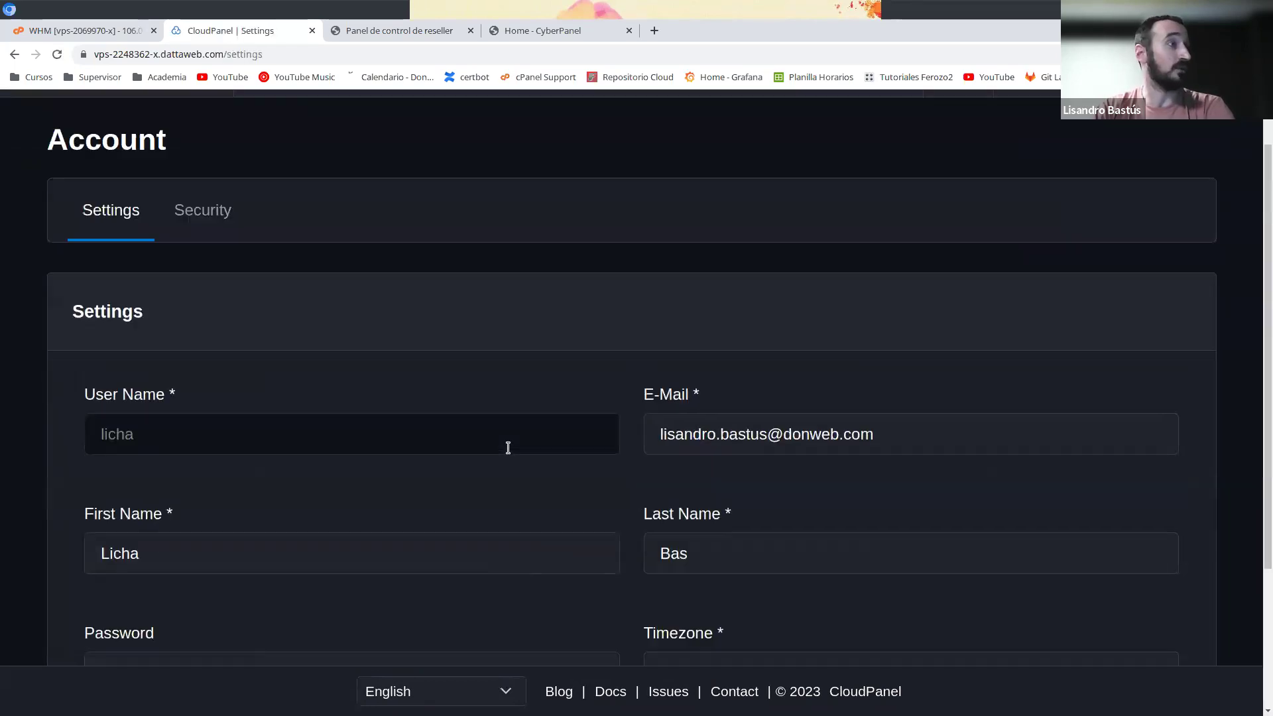
{"action": "scroll", "coordinate": [508, 449], "scroll_direction": "up", "scroll_amount": 1}
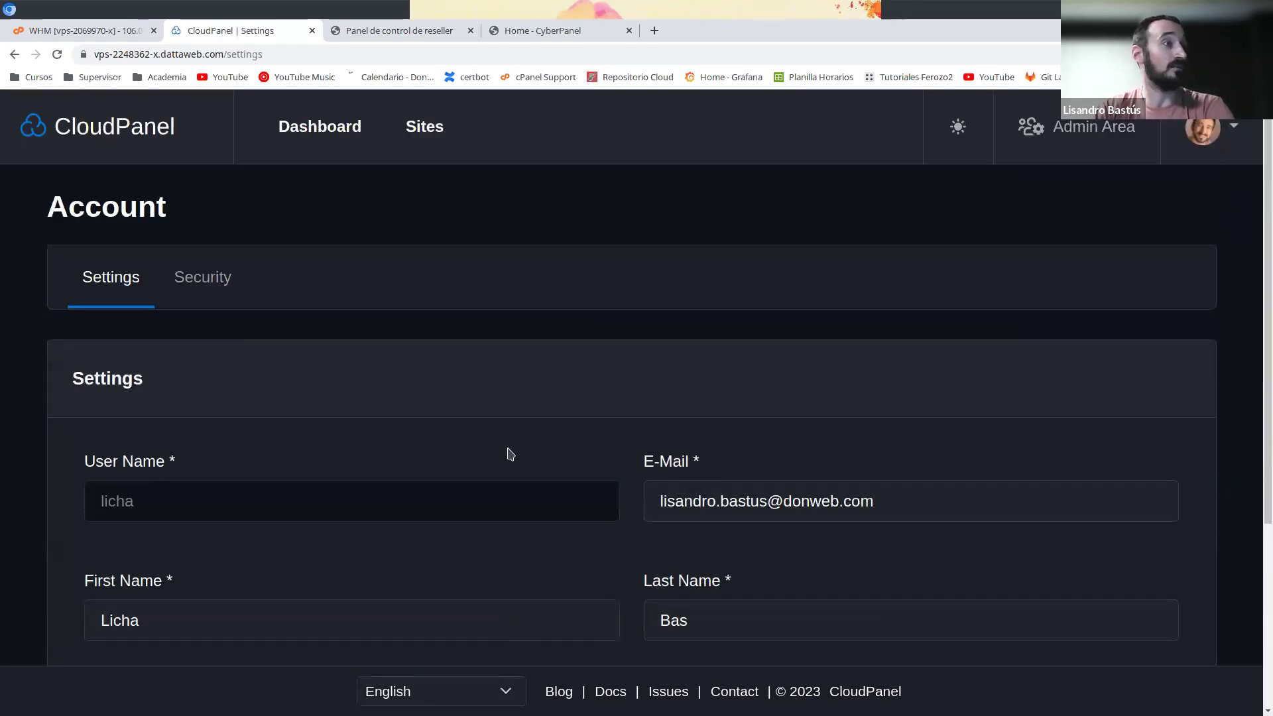
- Return to the sites list and check which interface languages are offered, keeping English
{"action": "left_click", "coordinate": [148, 134]}
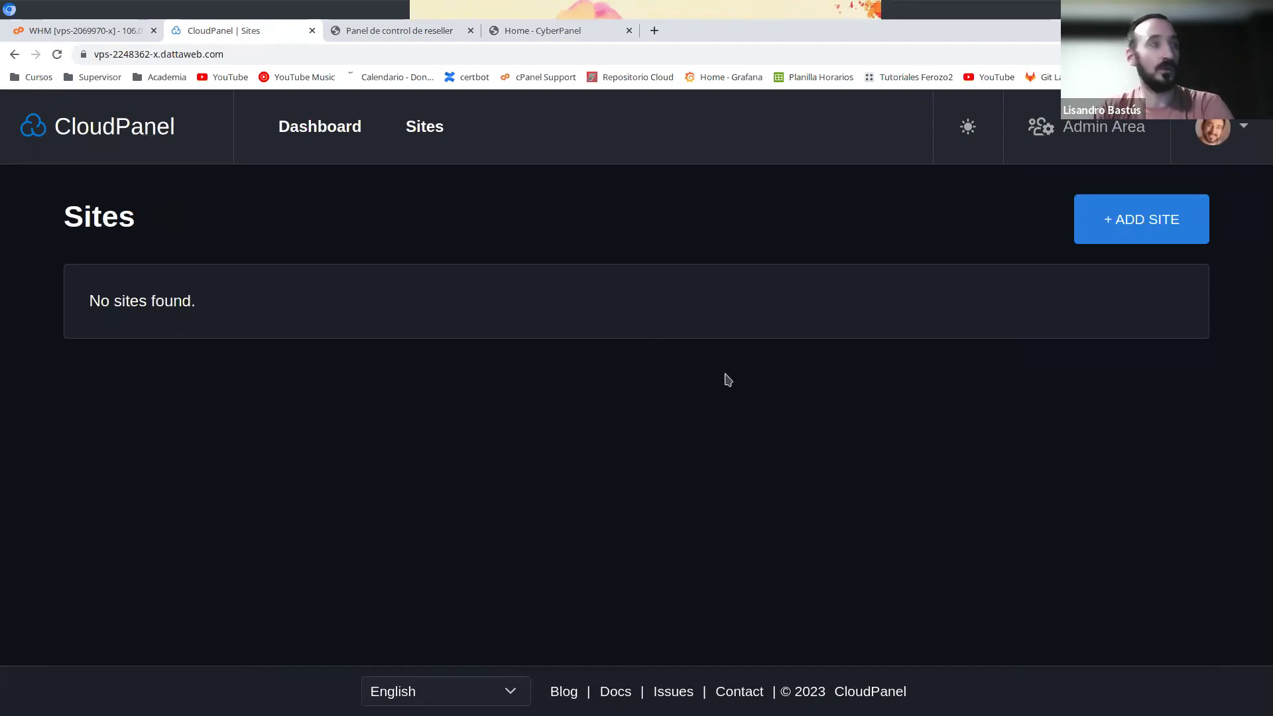
{"action": "left_click", "coordinate": [507, 690]}
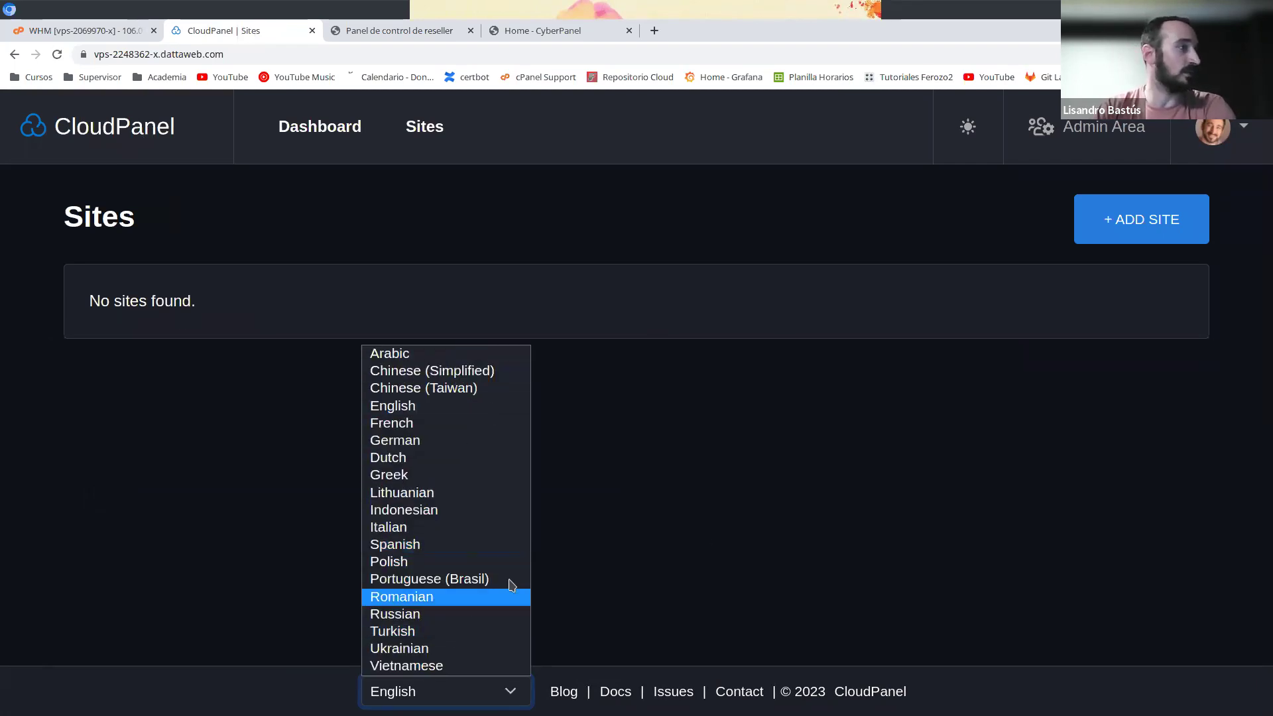
{"action": "left_click", "coordinate": [777, 520]}
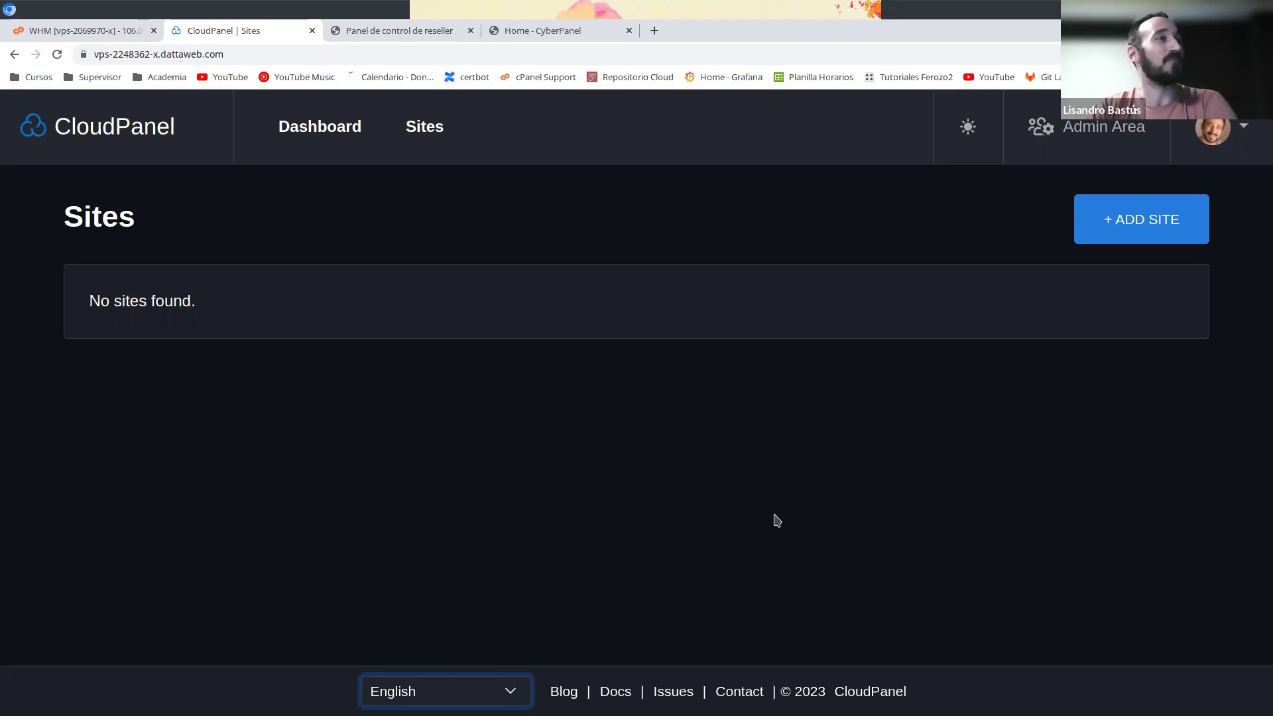
- Open the dashboard and examine the server details and the CPU, memory, disk and load charts
{"action": "left_click", "coordinate": [320, 126]}
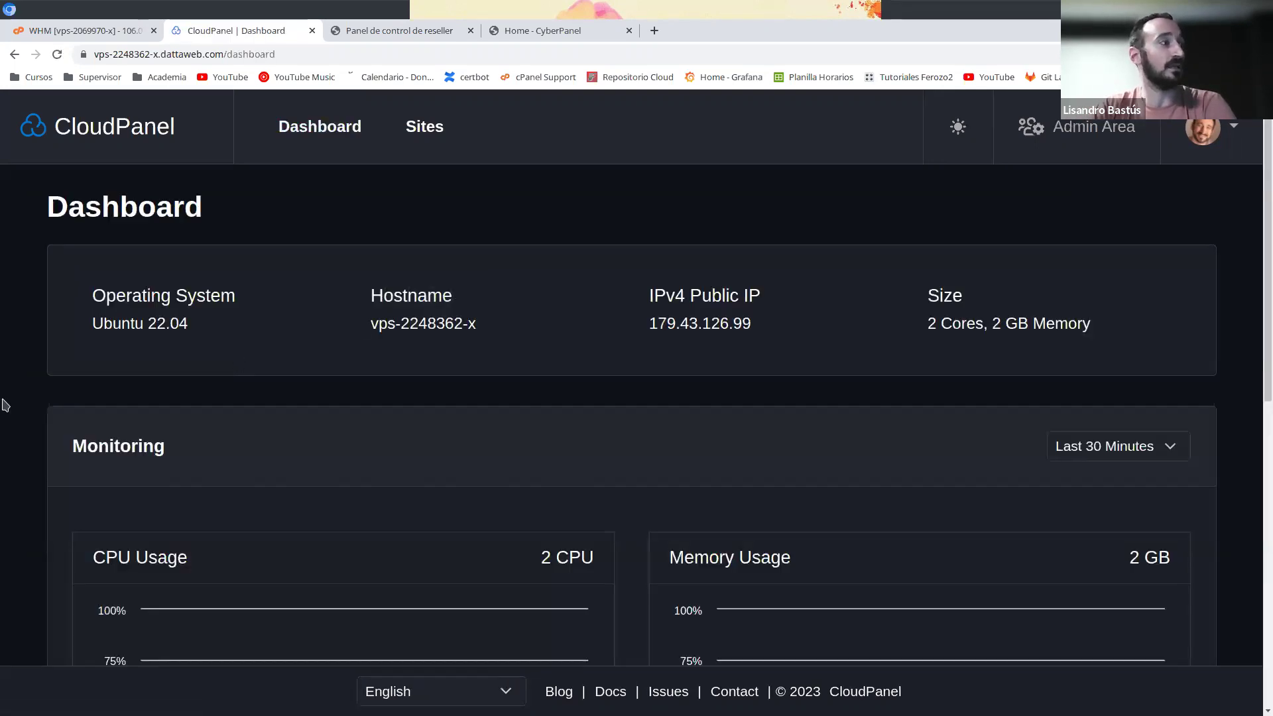
{"action": "scroll", "coordinate": [232, 378], "scroll_direction": "down", "scroll_amount": 6}
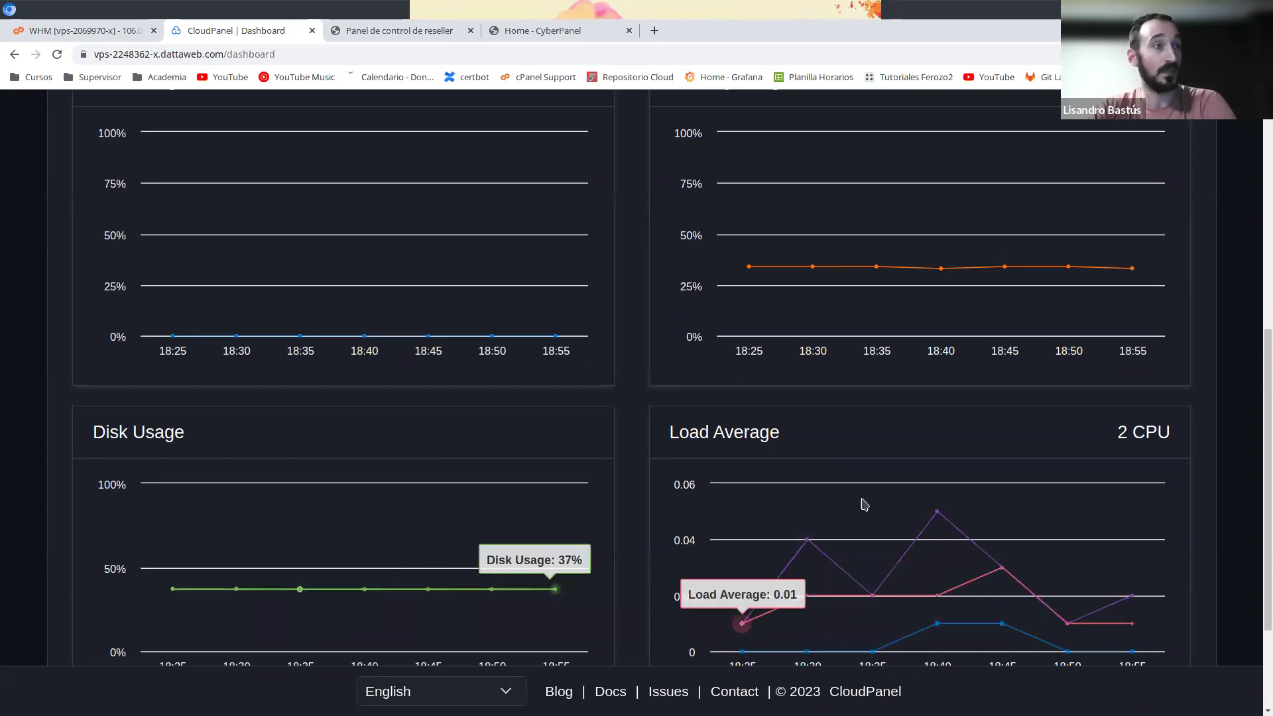
{"action": "scroll", "coordinate": [861, 500], "scroll_direction": "up", "scroll_amount": 3}
{"action": "scroll", "coordinate": [698, 453], "scroll_direction": "down", "scroll_amount": 5}
{"action": "scroll", "coordinate": [994, 331], "scroll_direction": "up", "scroll_amount": 5}
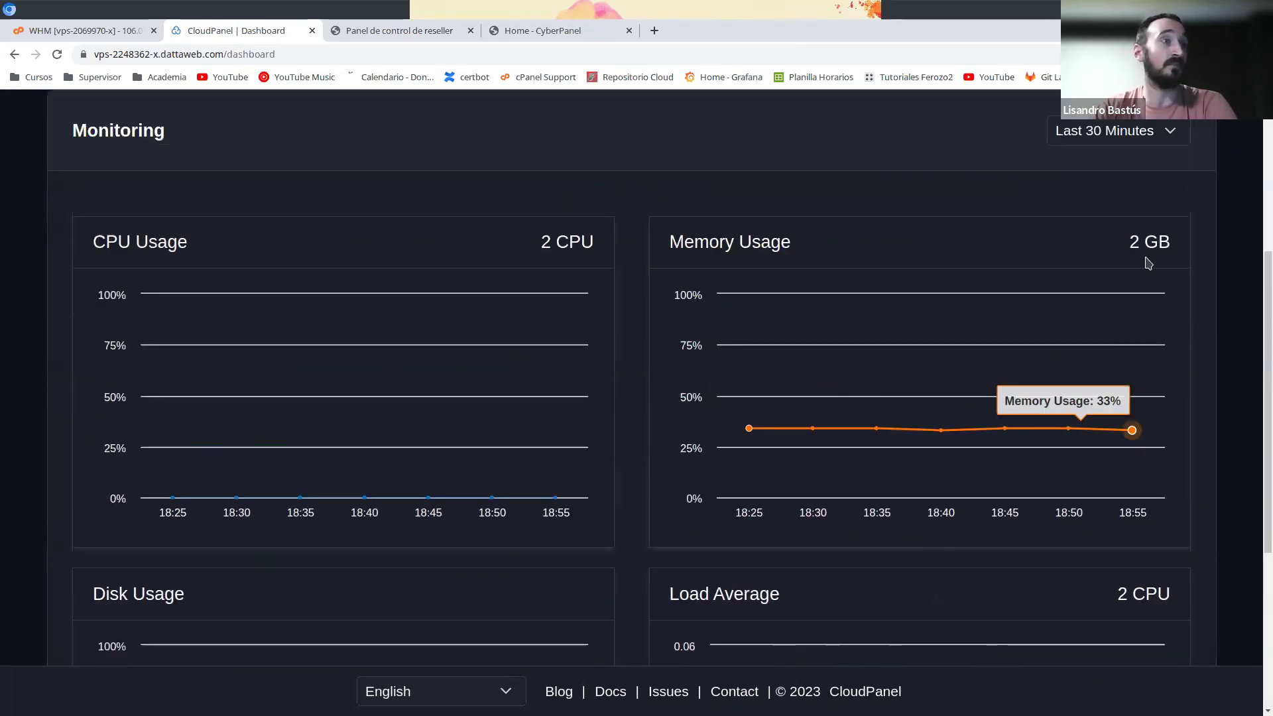
- Set the monitoring period to Last 6 Hours and review the usage charts for that range
{"action": "left_click", "coordinate": [1160, 134]}
{"action": "left_click", "coordinate": [1121, 205]}
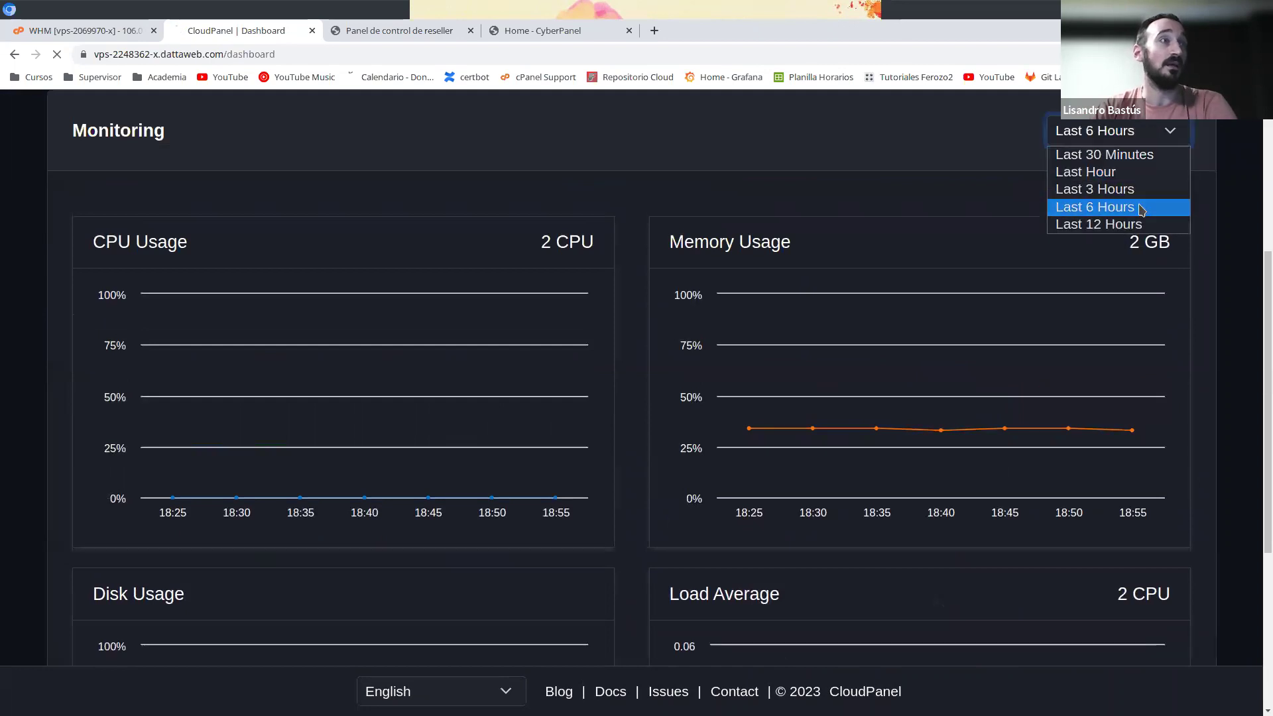
{"action": "scroll", "coordinate": [791, 418], "scroll_direction": "down", "scroll_amount": 5}
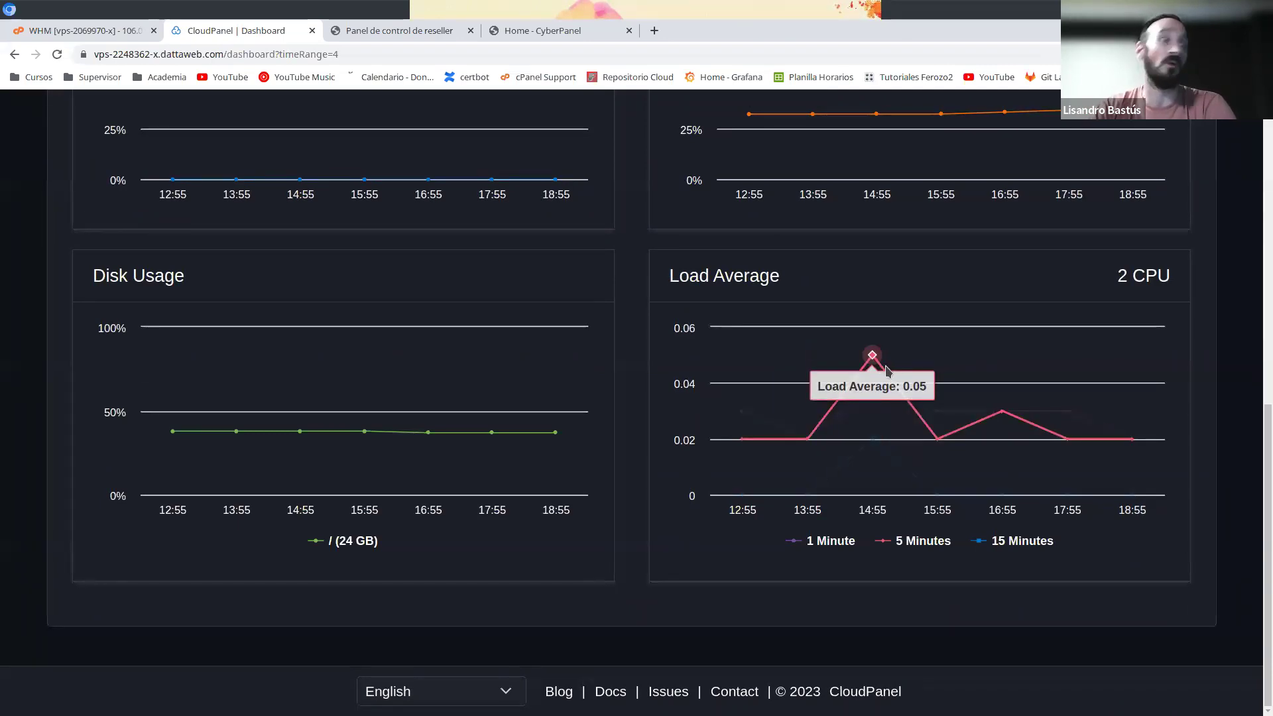
{"action": "scroll", "coordinate": [617, 450], "scroll_direction": "up", "scroll_amount": 4}
{"action": "scroll", "coordinate": [495, 464], "scroll_direction": "down", "scroll_amount": 3}
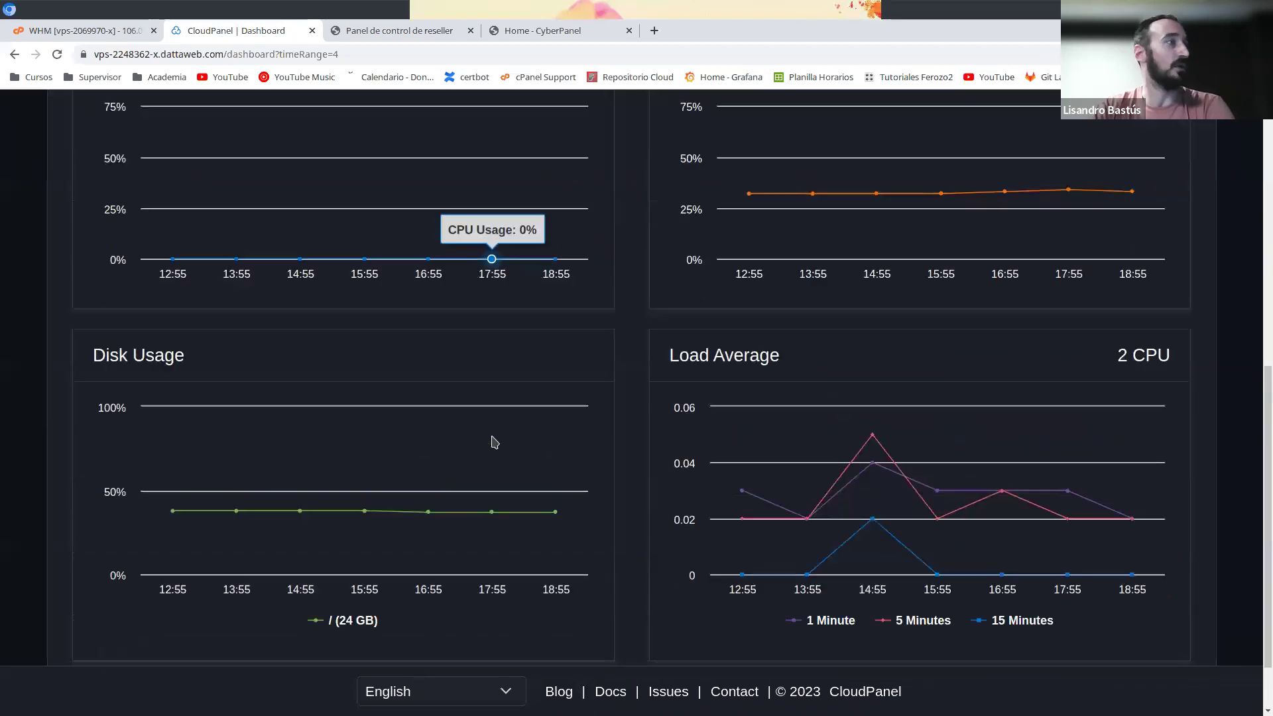
{"action": "scroll", "coordinate": [729, 372], "scroll_direction": "up", "scroll_amount": 3}
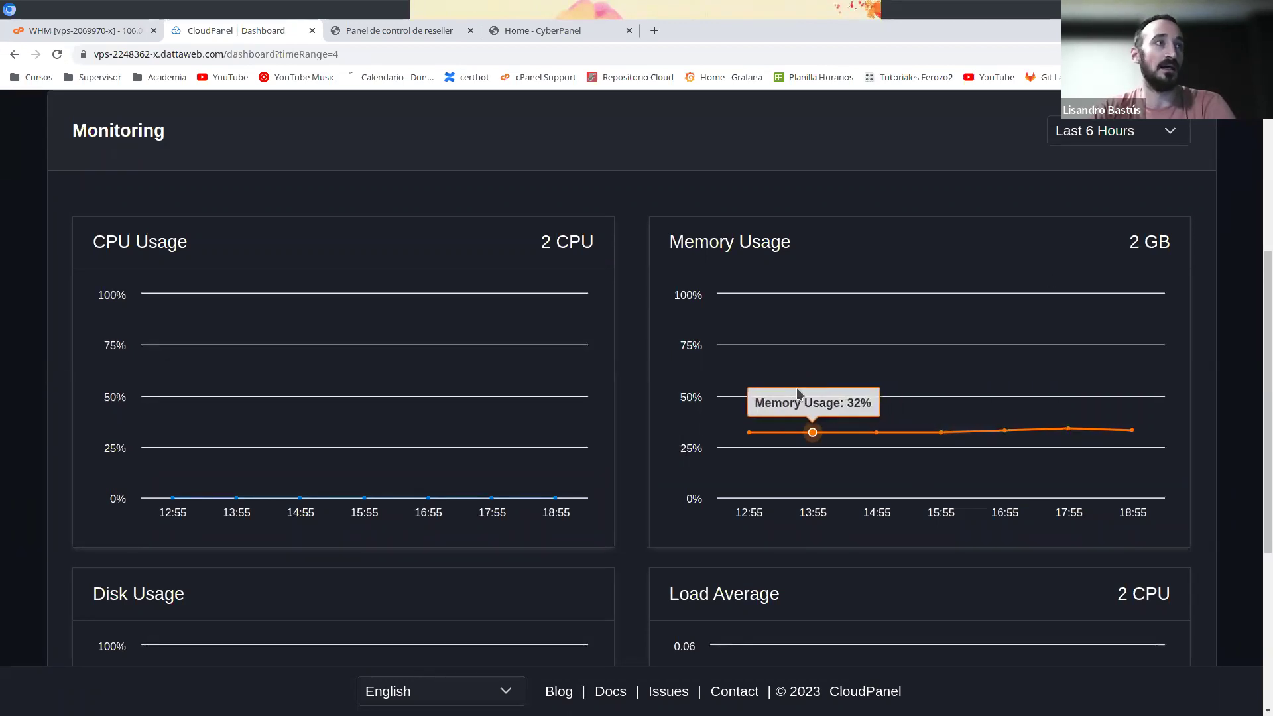
{"action": "scroll", "coordinate": [797, 392], "scroll_direction": "up", "scroll_amount": 5}
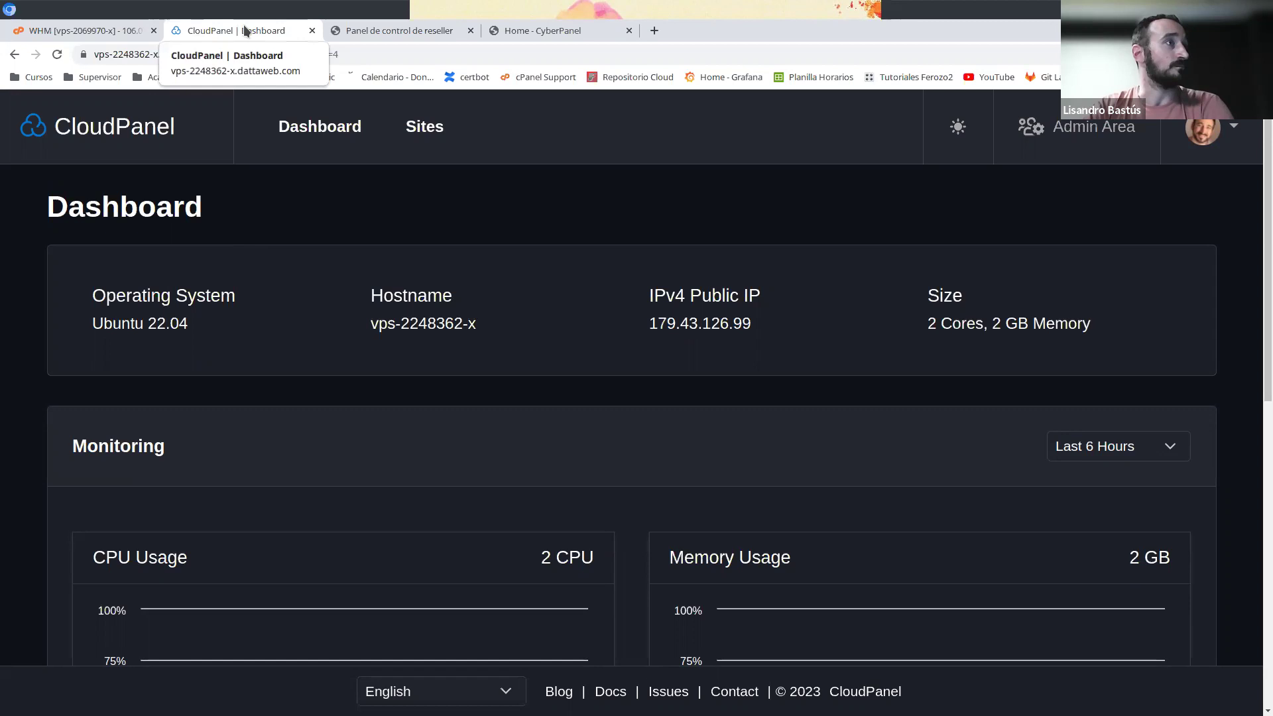
- Switch to the Ferozo reseller control panel and open its Cuentas section
{"action": "left_click", "coordinate": [353, 29]}
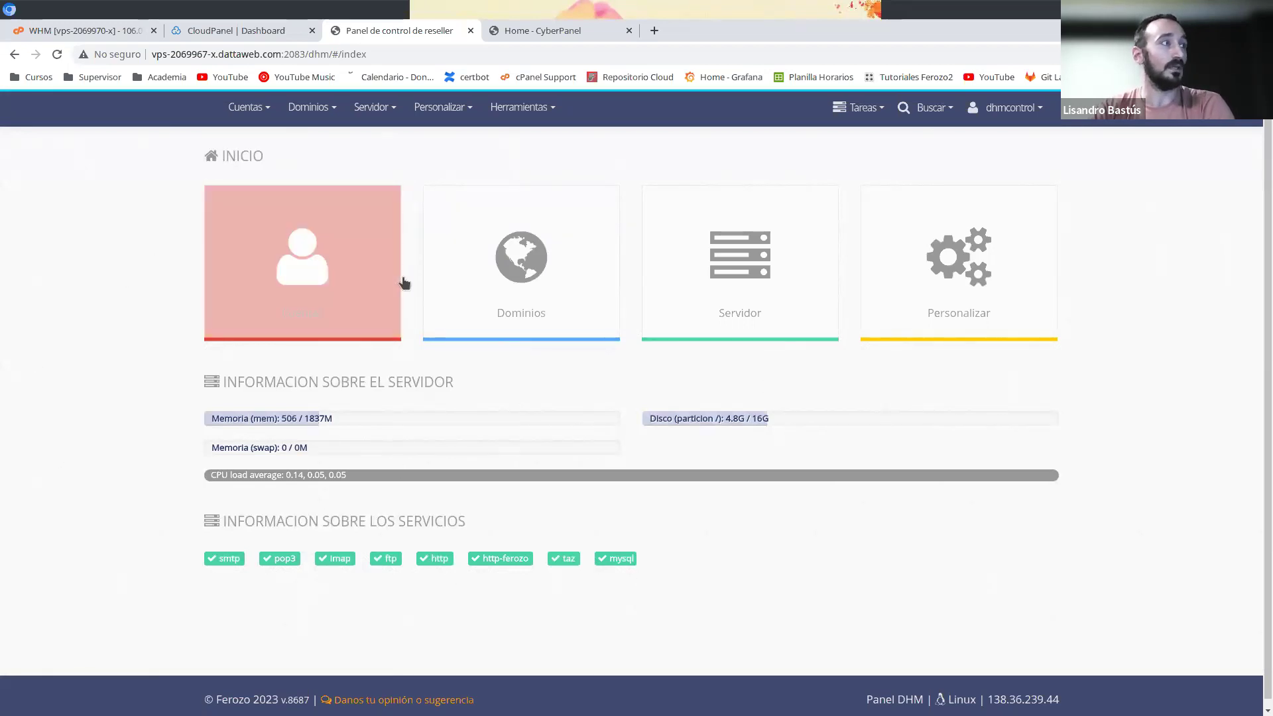
{"action": "left_click", "coordinate": [296, 283]}
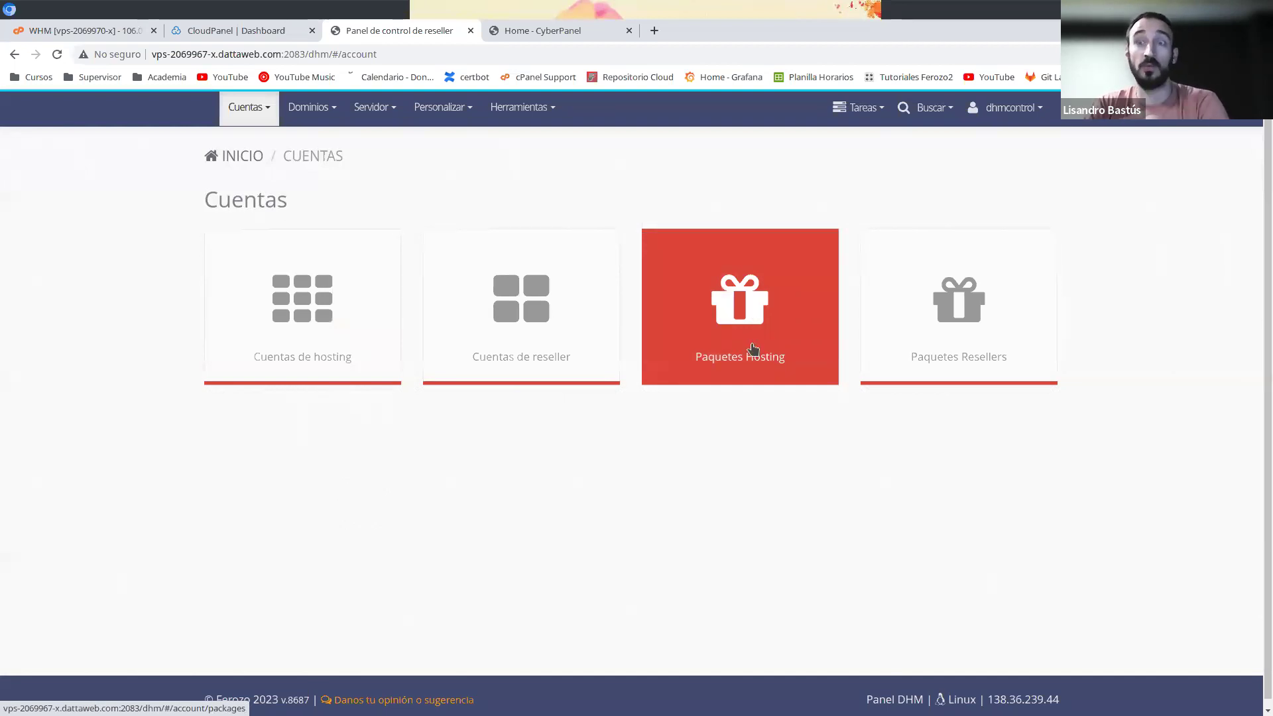
- Open the hosting accounts list, bring up the new account form, generate a password and examine the domain and contact email fields
{"action": "left_click", "coordinate": [318, 360]}
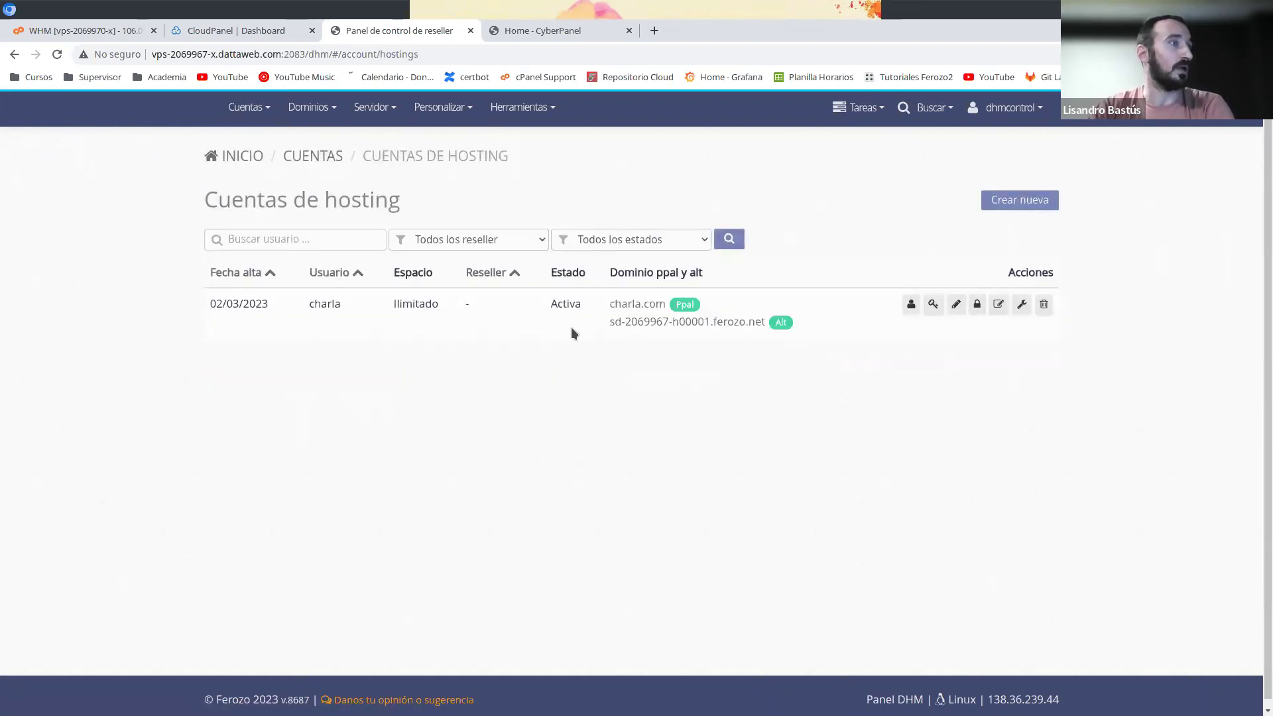
{"action": "left_click", "coordinate": [1023, 202]}
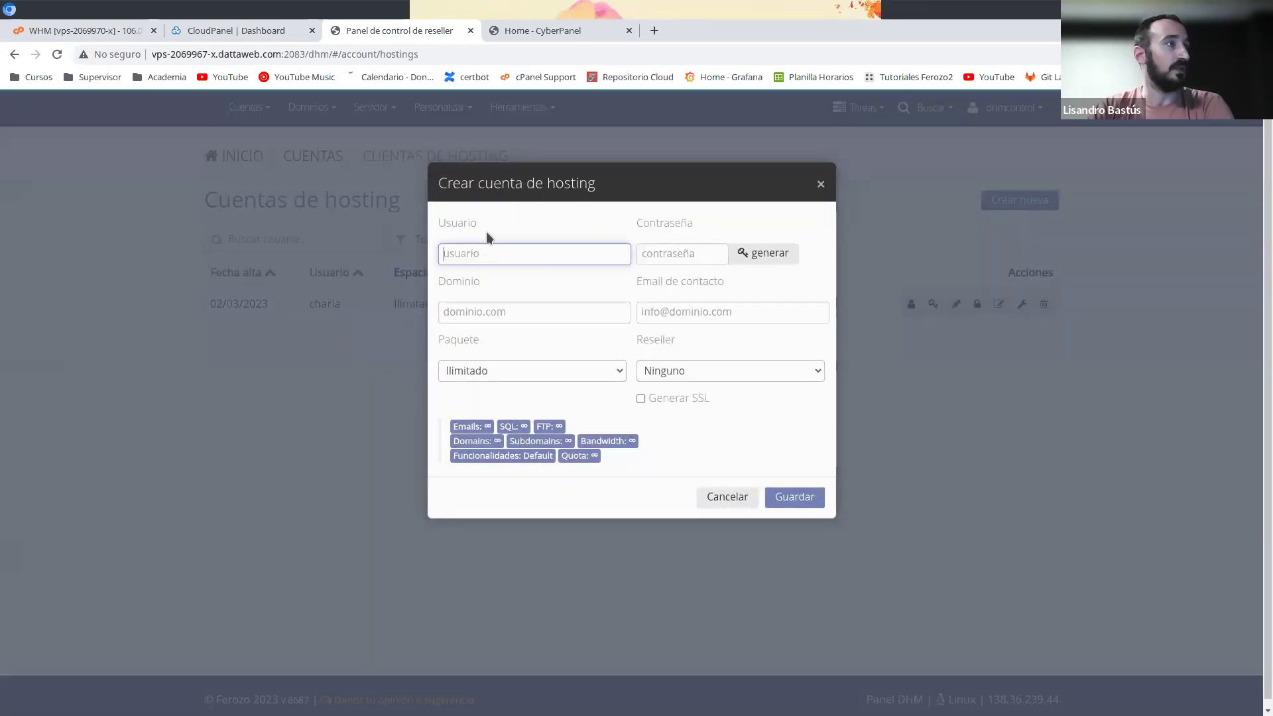
{"action": "left_click", "coordinate": [763, 253]}
{"action": "left_click", "coordinate": [756, 254]}
{"action": "left_click", "coordinate": [523, 319]}
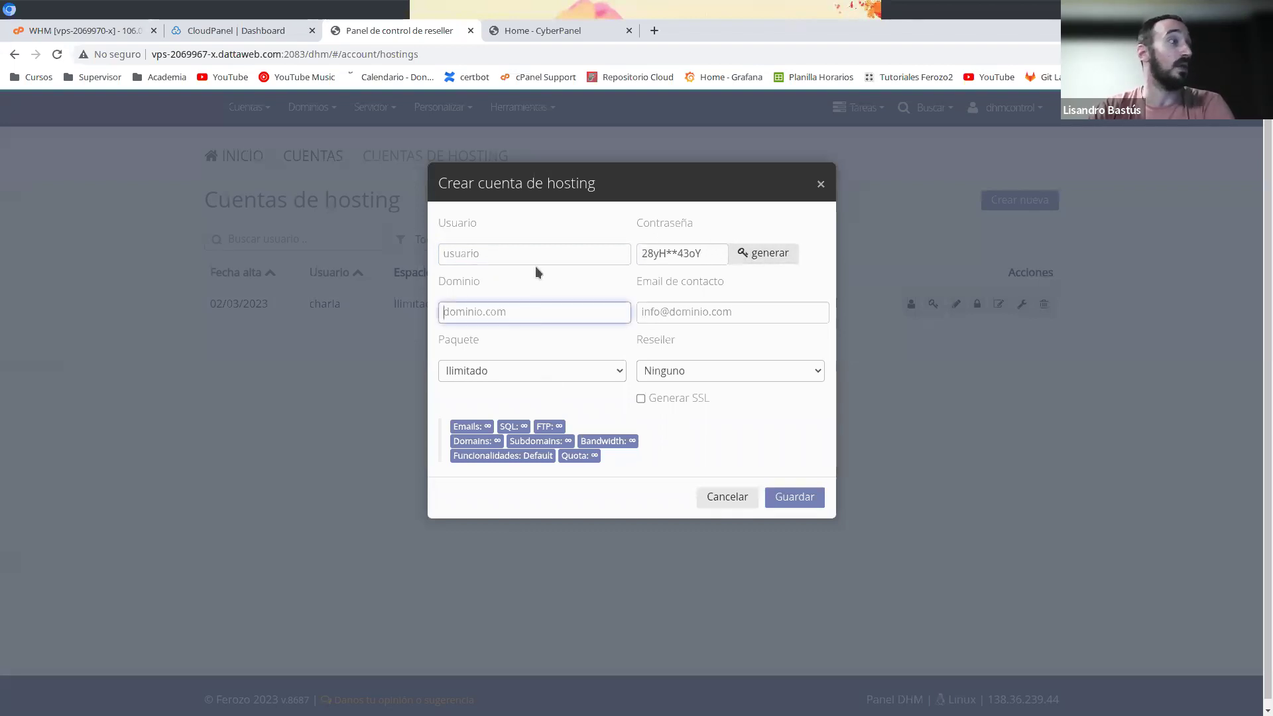
{"action": "left_click", "coordinate": [729, 313]}
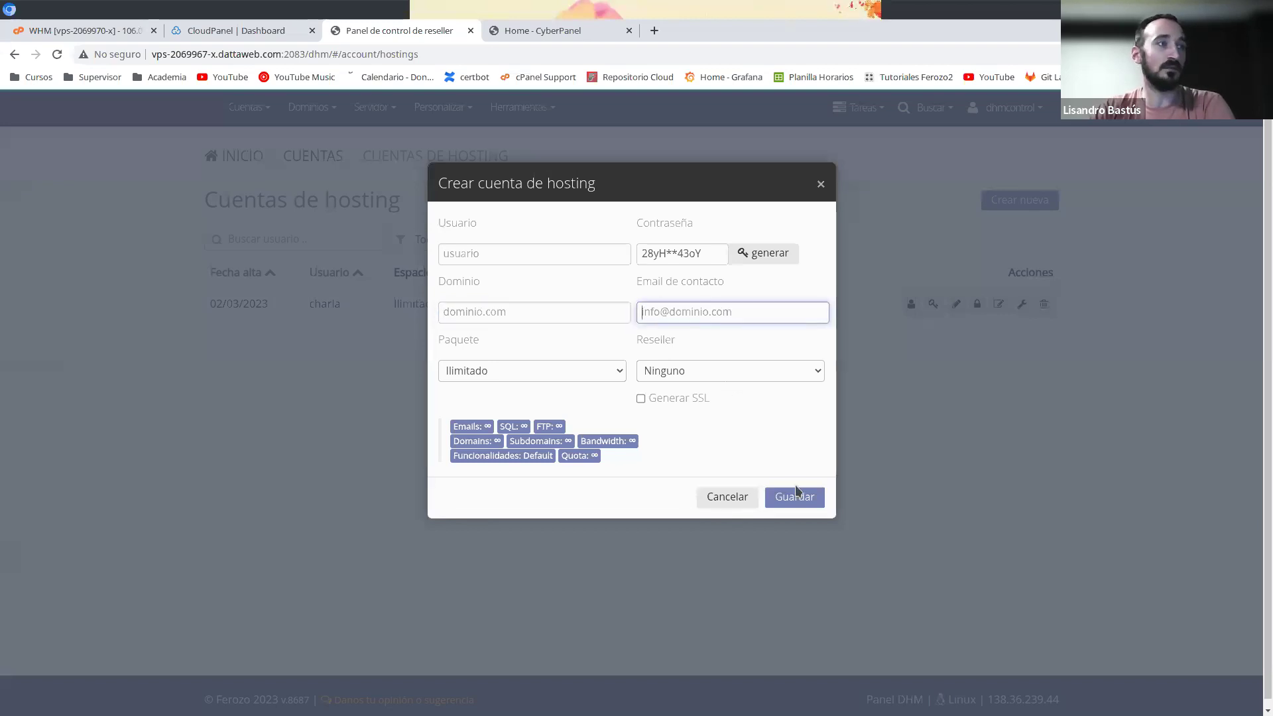
- Check the Paquete and Reseller choices, keep Ilimitado and Ninguno, try the Generar SSL option, and cancel the new hosting account
{"action": "left_click", "coordinate": [609, 375]}
{"action": "left_click", "coordinate": [774, 450]}
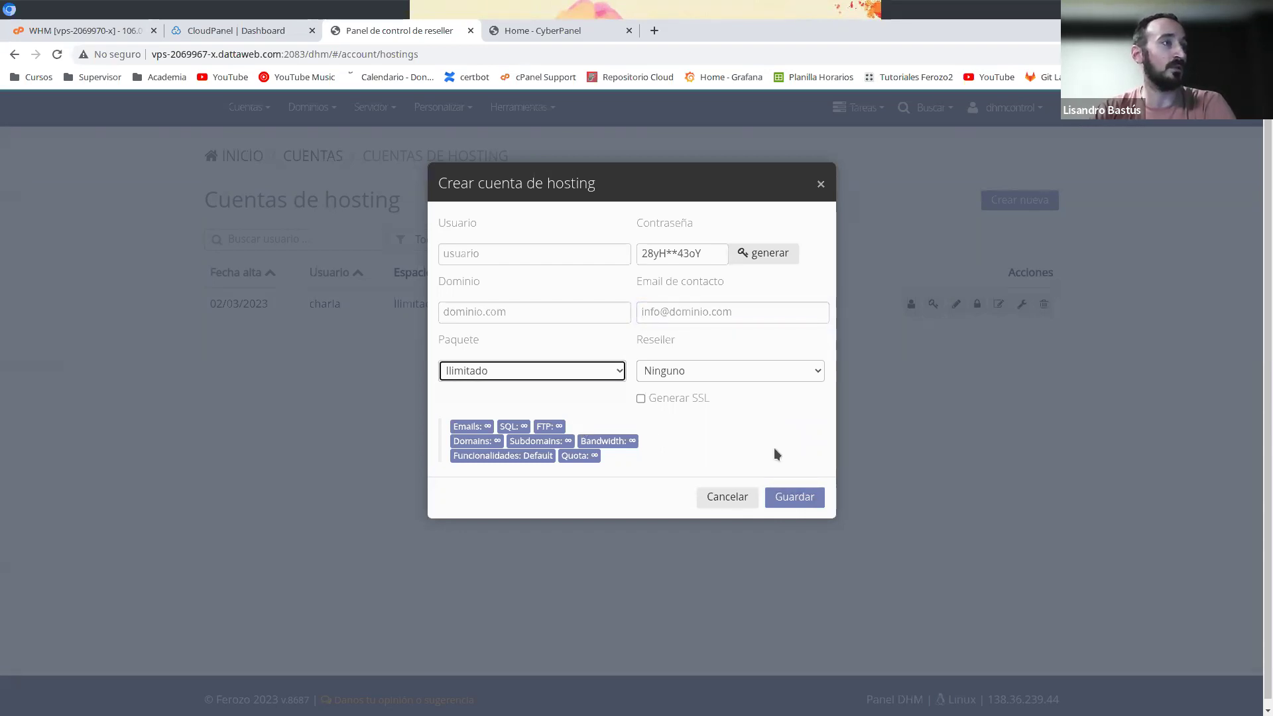
{"action": "left_click", "coordinate": [690, 370]}
{"action": "left_click", "coordinate": [734, 460]}
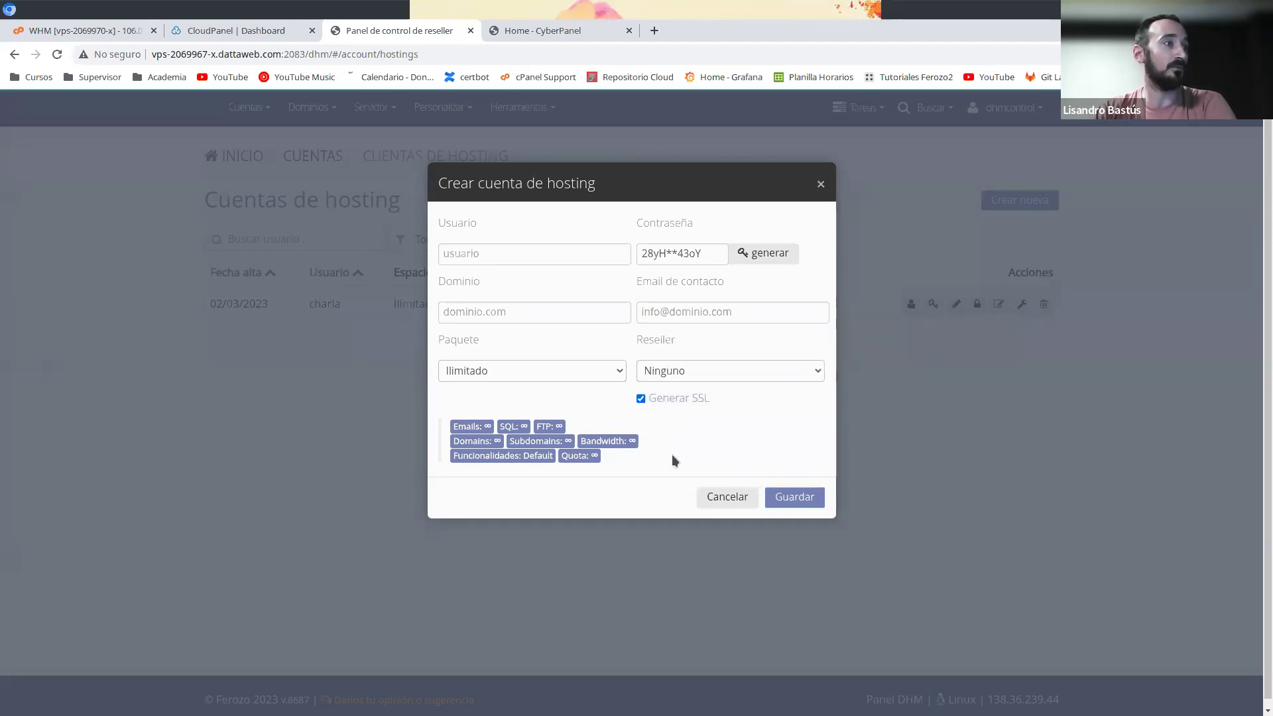
{"action": "left_click", "coordinate": [698, 375]}
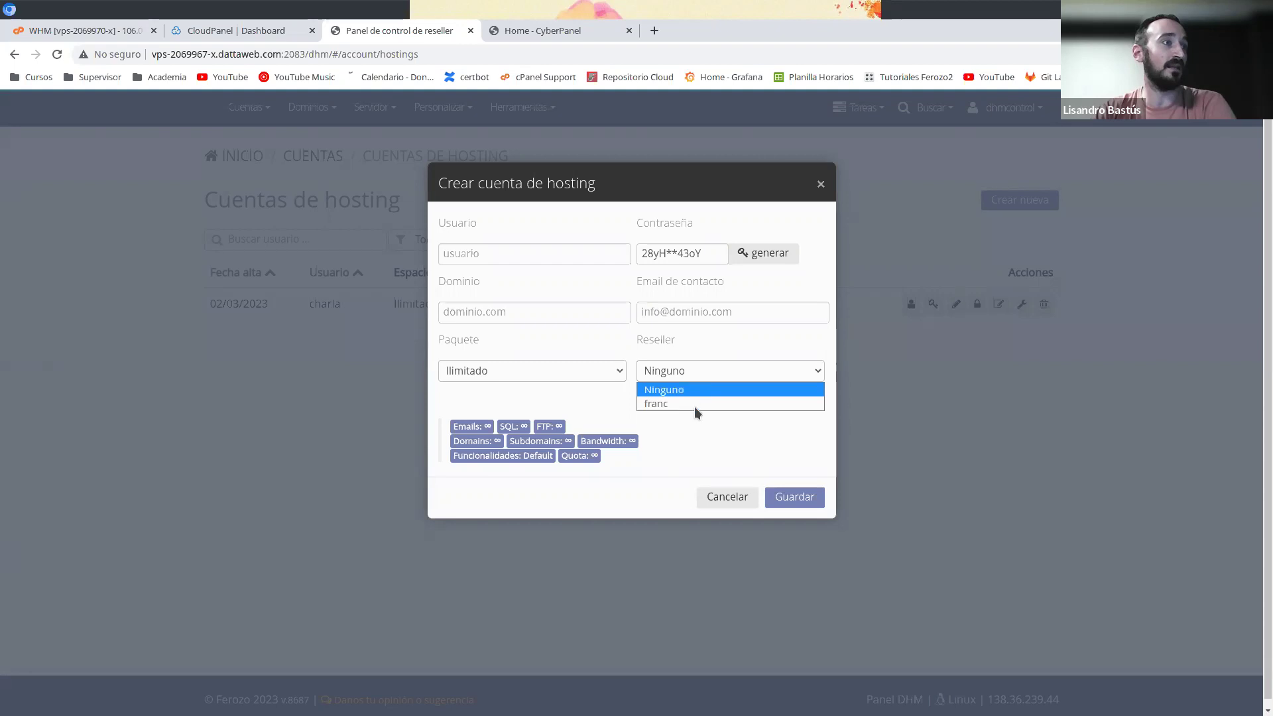
{"action": "left_click", "coordinate": [770, 451]}
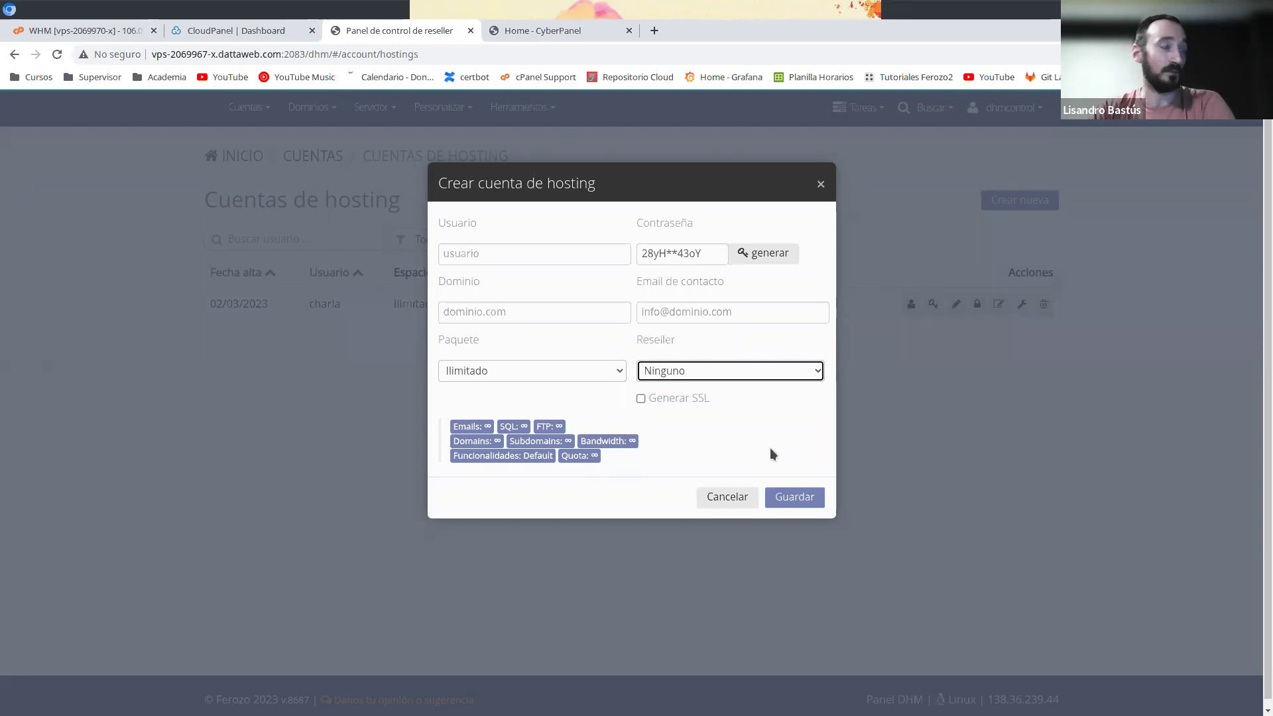
{"action": "left_click", "coordinate": [697, 401]}
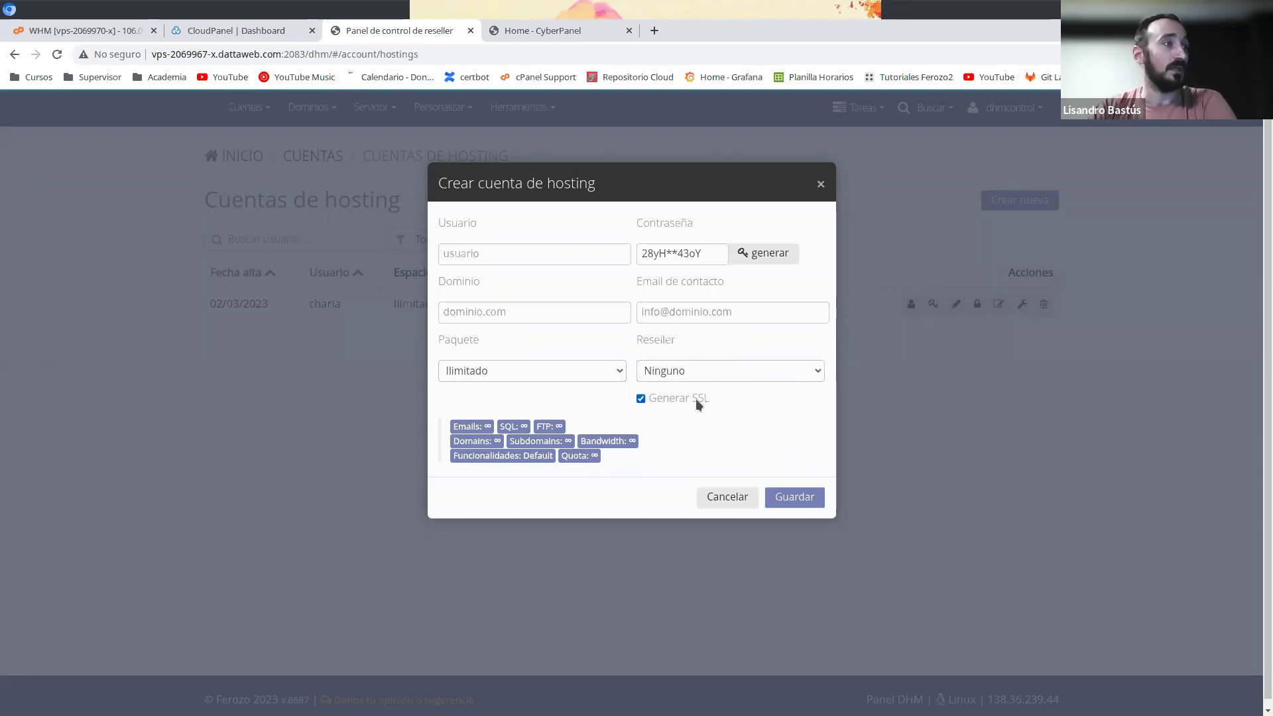
{"action": "left_click", "coordinate": [720, 499]}
- Enter the charla account's hosting panel from the accounts list and postpone adding a contact email
{"action": "left_click", "coordinate": [320, 109]}
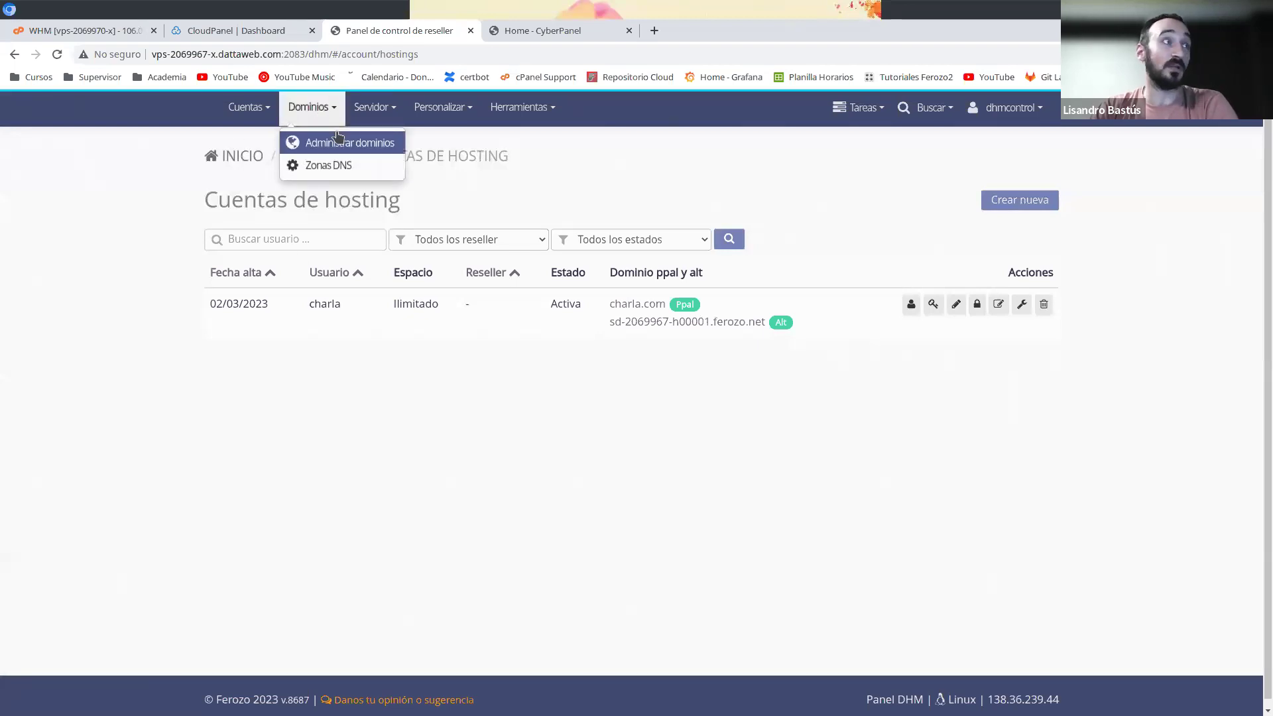
{"action": "left_click", "coordinate": [890, 323]}
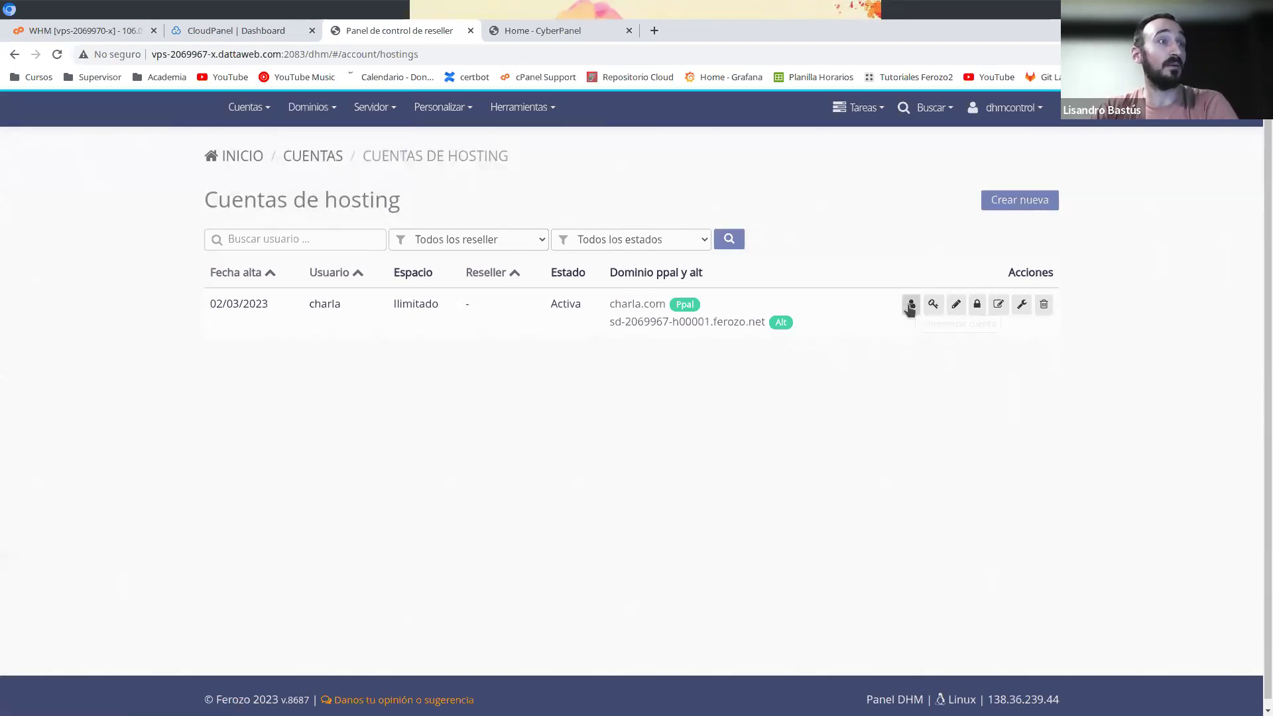
{"action": "left_click", "coordinate": [910, 305]}
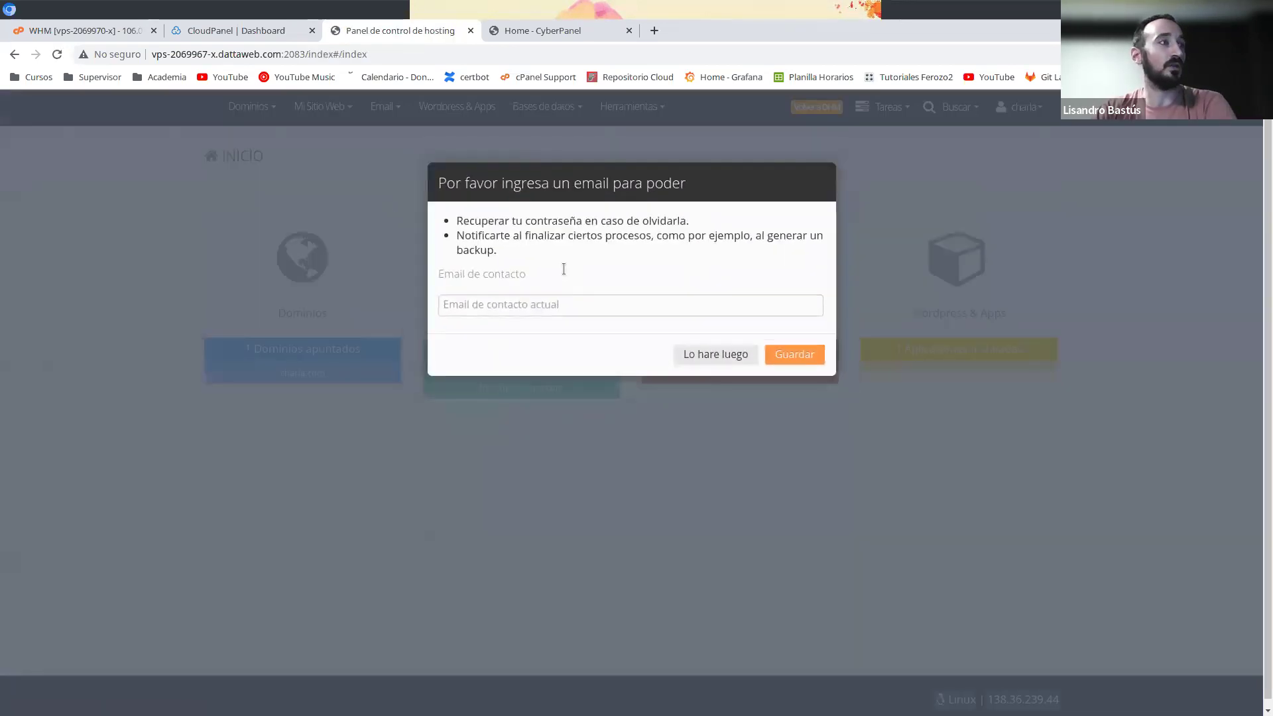
{"action": "left_click", "coordinate": [719, 357]}
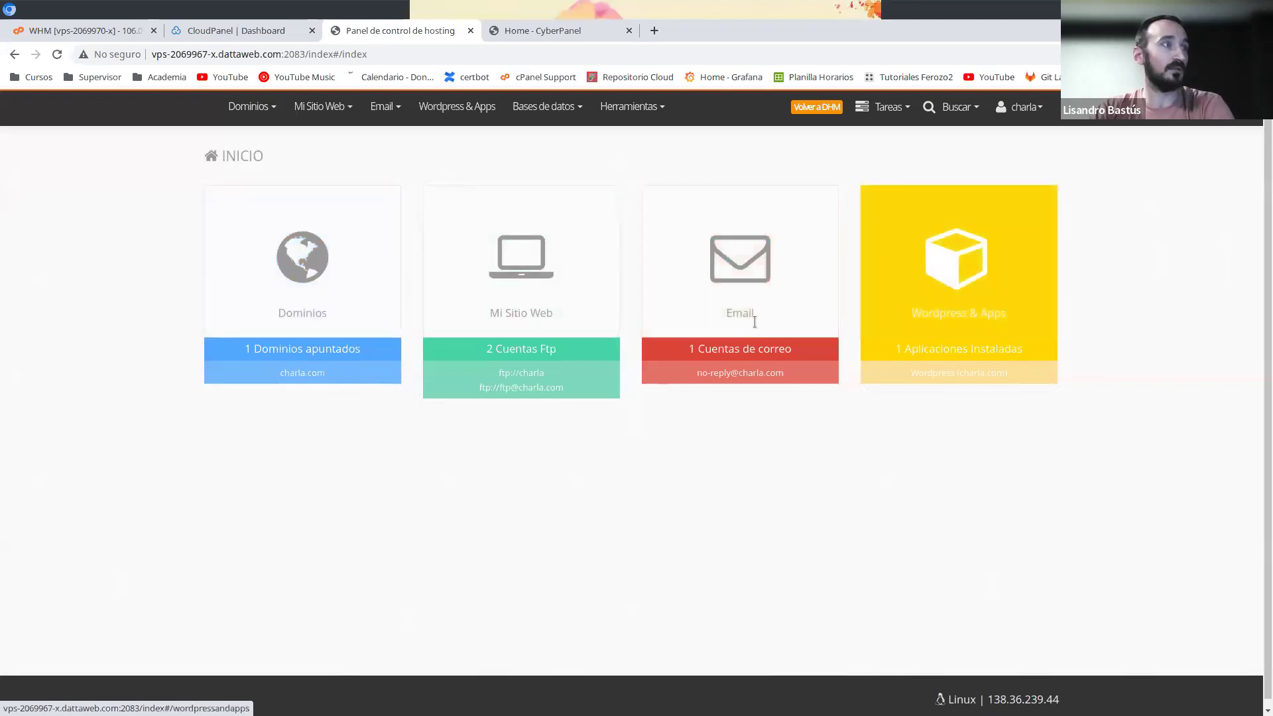
- Review the mail accounts in the Email section and the Mi Sitio Web options, and return to the DHM reseller panel
{"action": "left_click", "coordinate": [764, 272]}
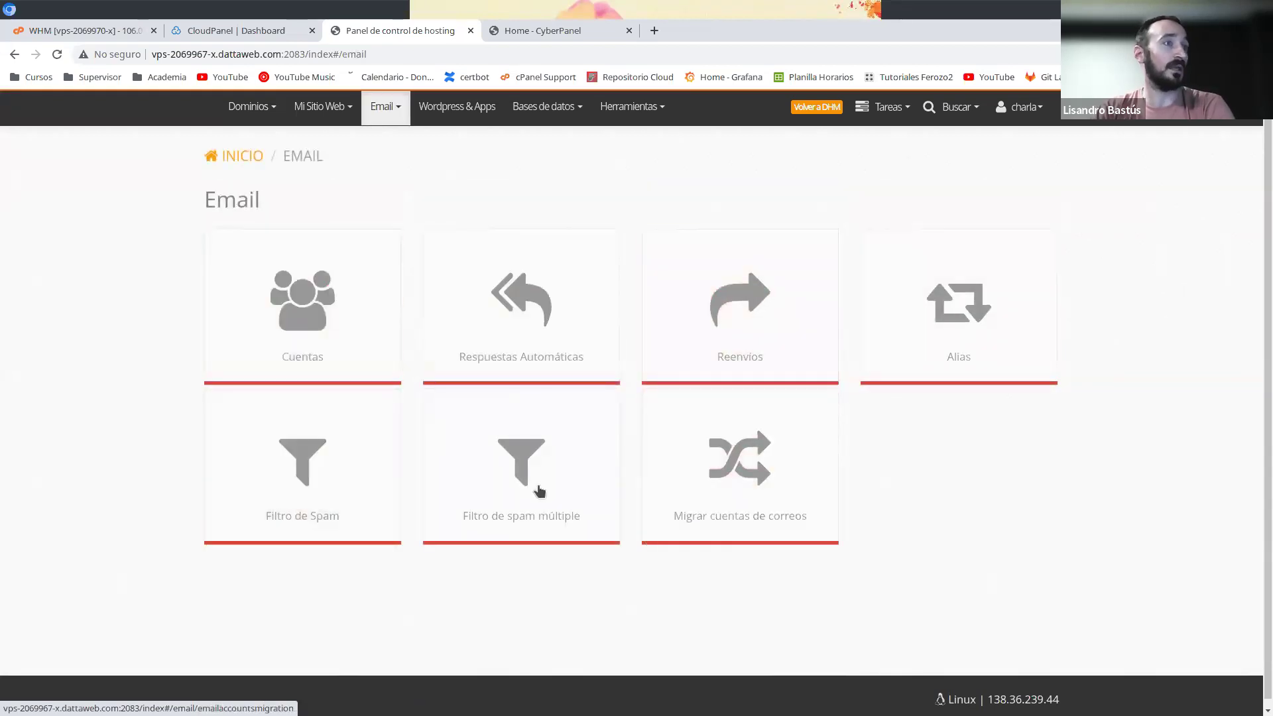
{"action": "left_click", "coordinate": [307, 308]}
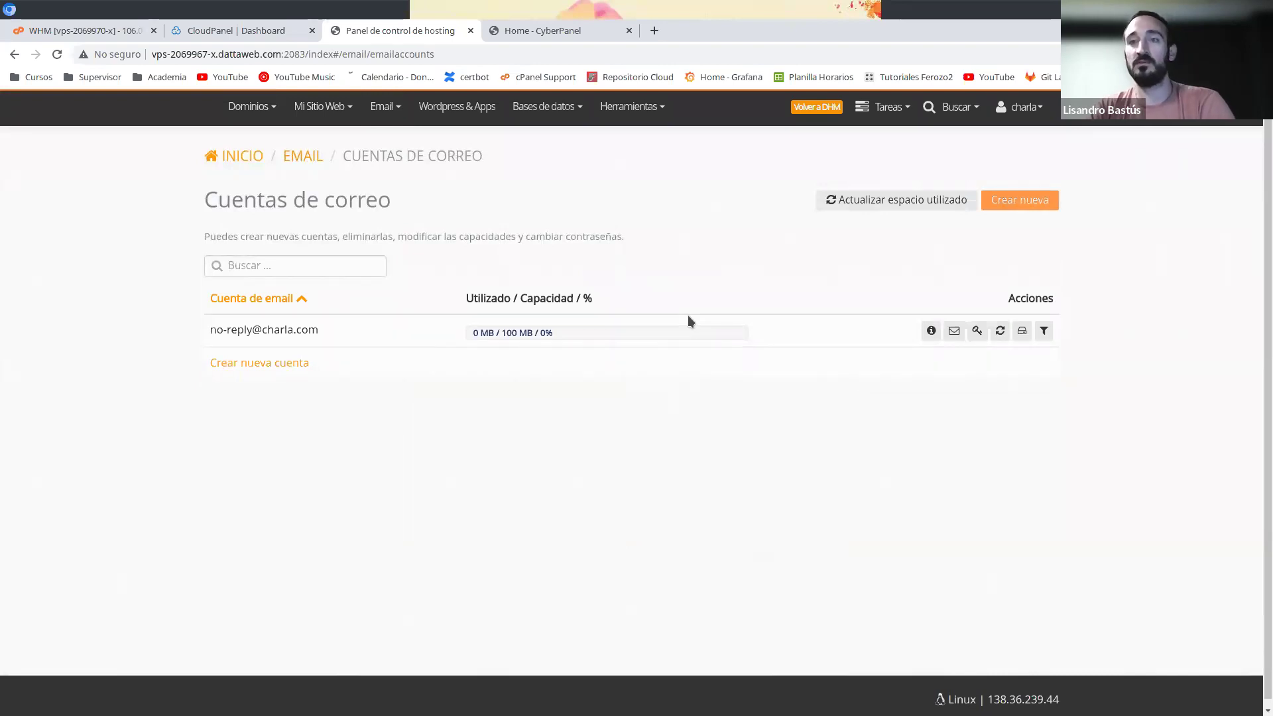
{"action": "left_click", "coordinate": [320, 107]}
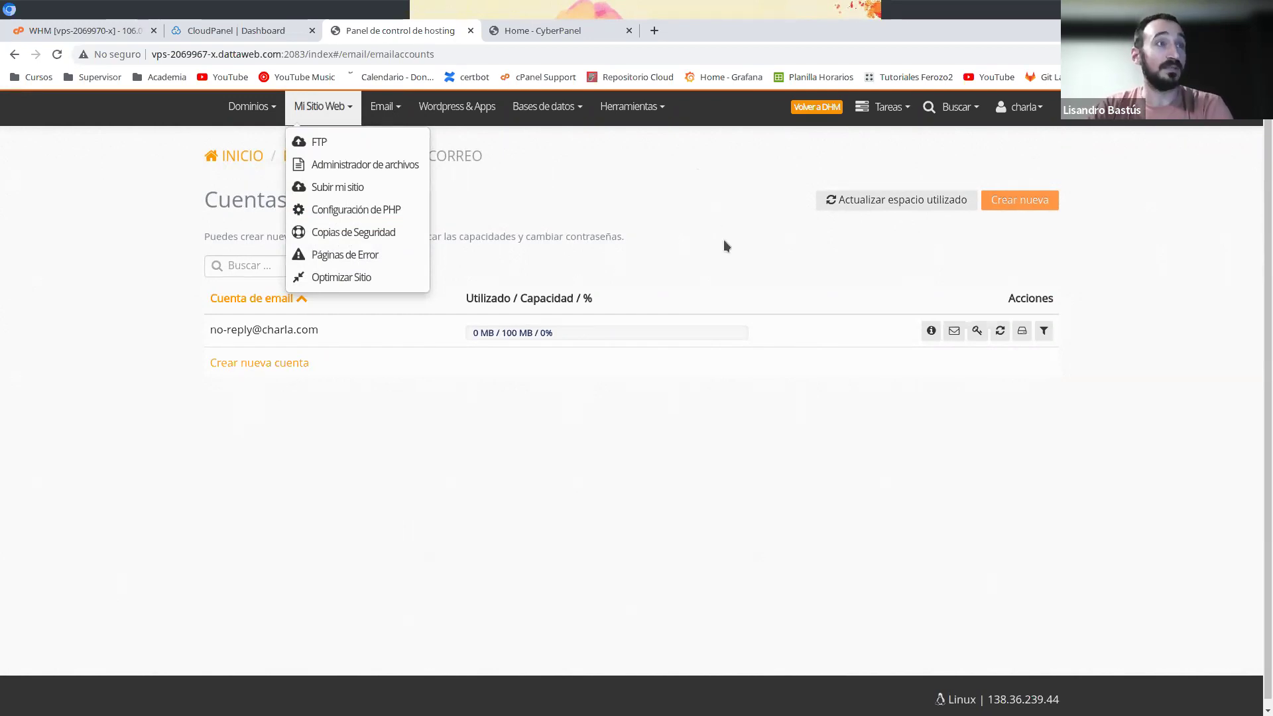
{"action": "left_click", "coordinate": [813, 110]}
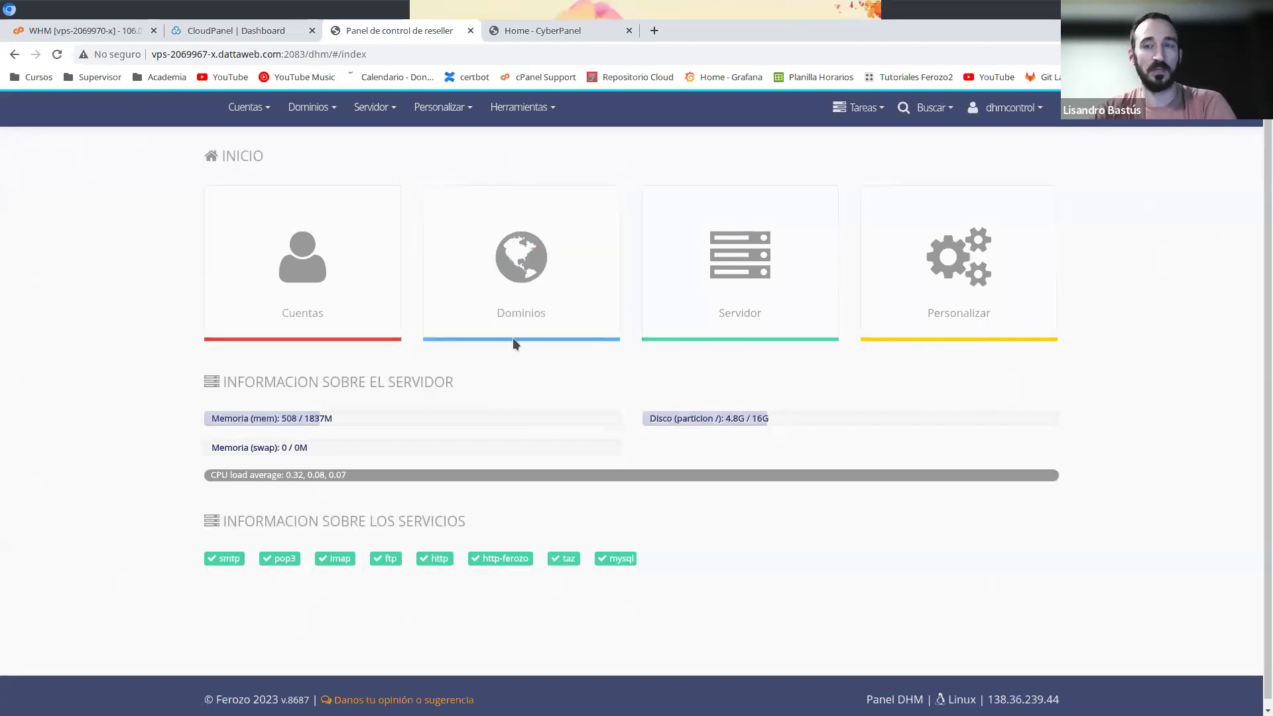
- Switch to WHM and look over its tool categories and home page favorites
{"action": "left_click", "coordinate": [77, 32]}
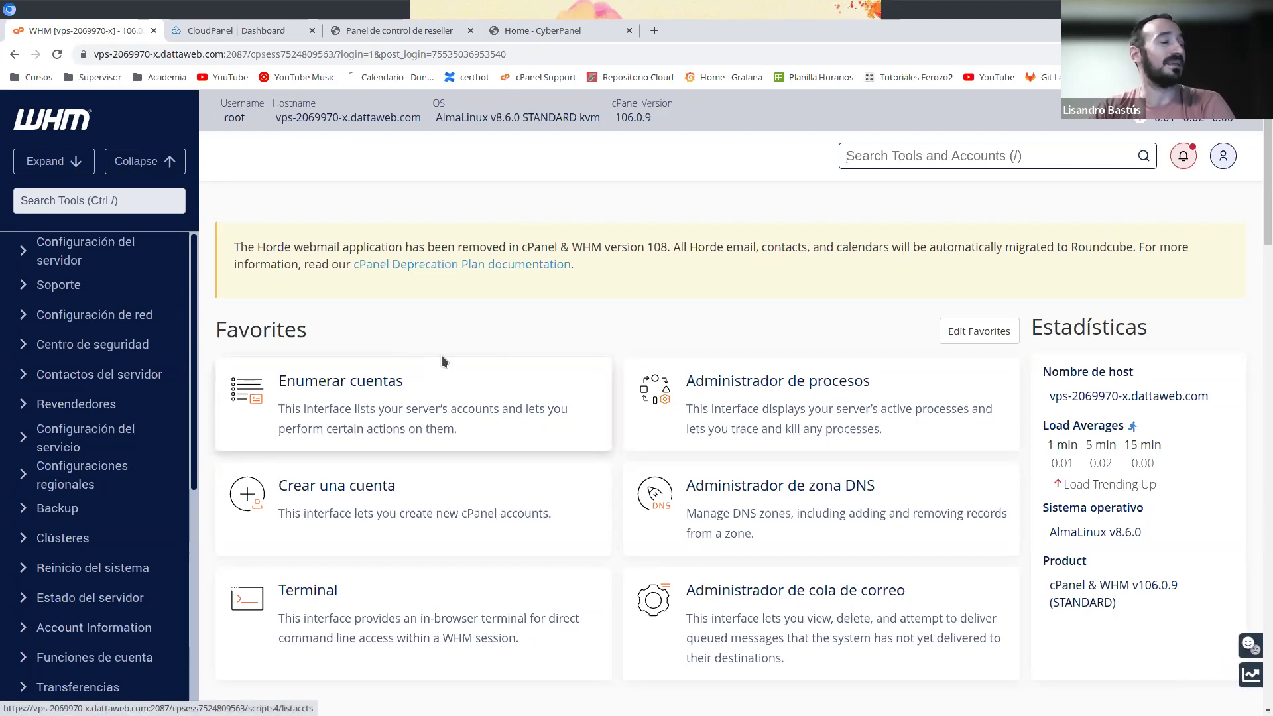
{"action": "scroll", "coordinate": [50, 240], "scroll_direction": "down", "scroll_amount": 3}
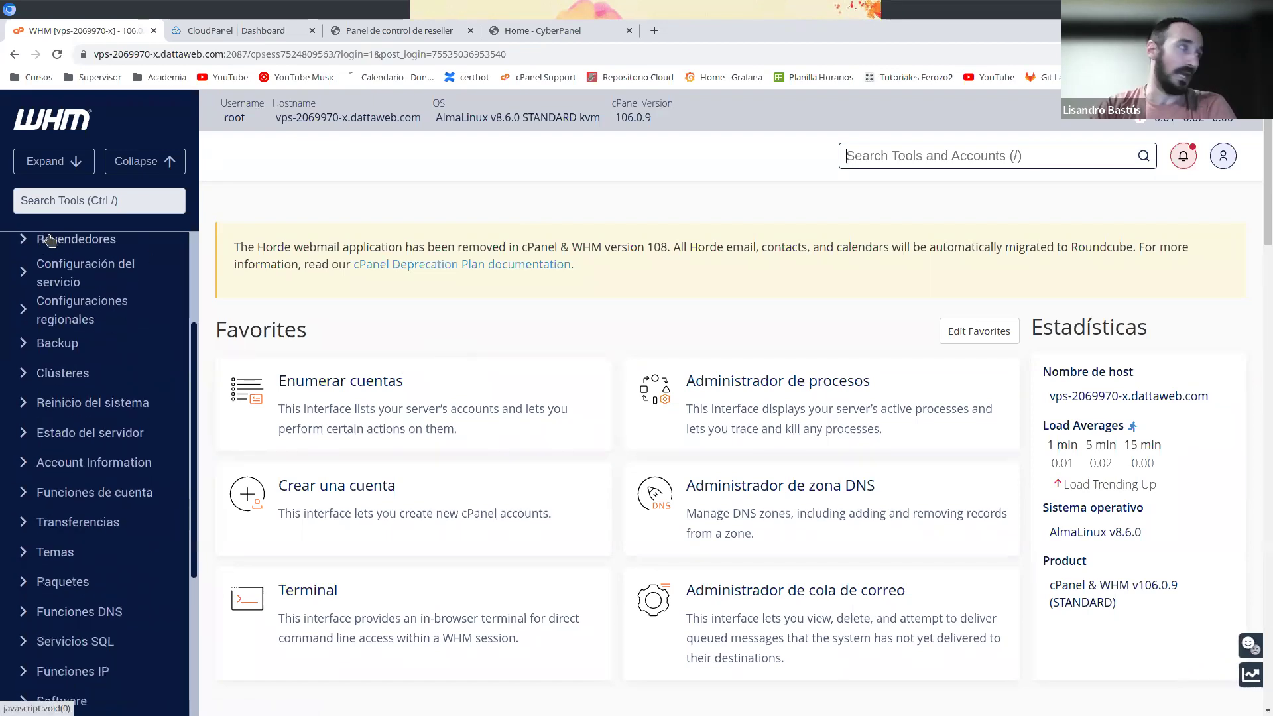
{"action": "scroll", "coordinate": [77, 444], "scroll_direction": "down", "scroll_amount": 10}
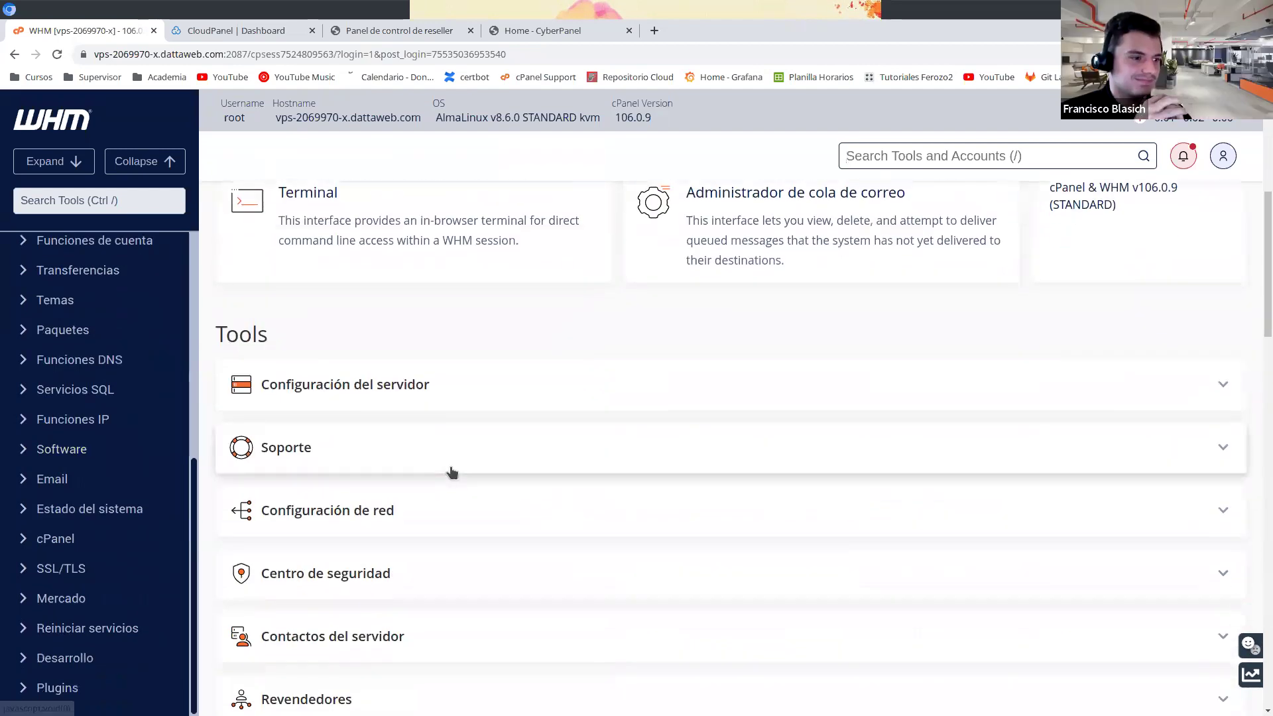
{"action": "scroll", "coordinate": [451, 472], "scroll_direction": "up", "scroll_amount": 6}
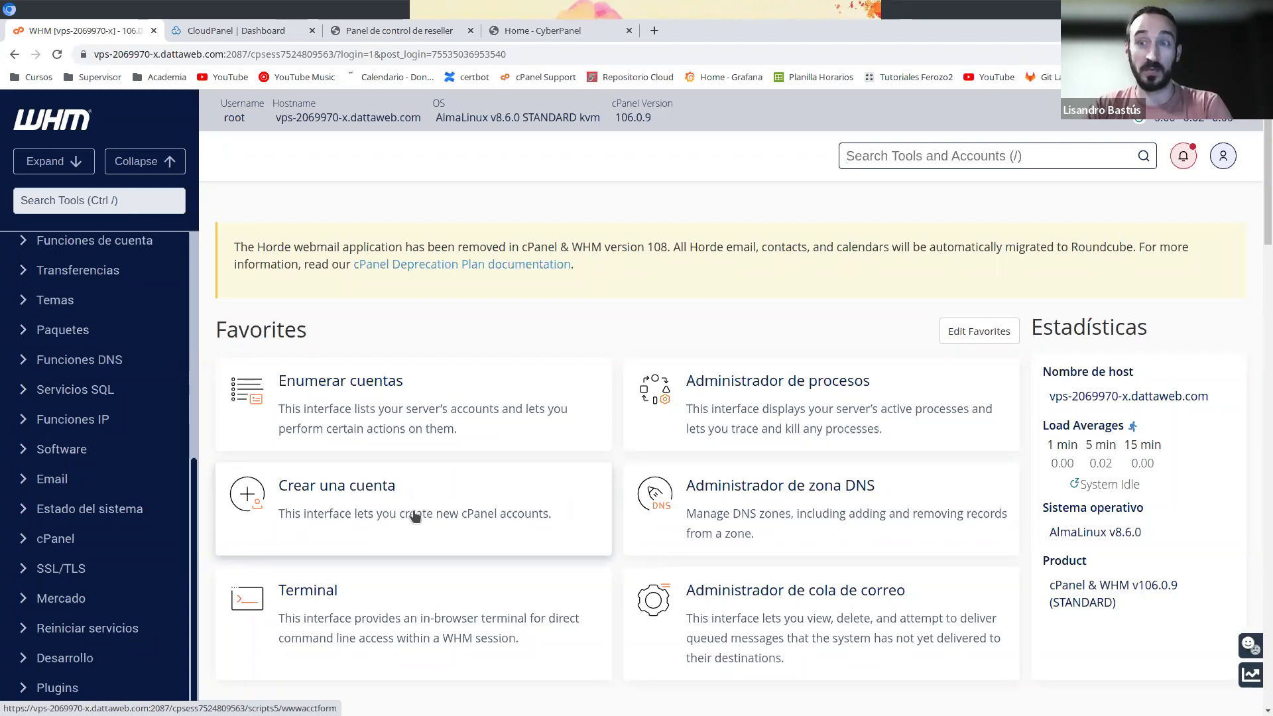
{"action": "key", "text": "slash"}
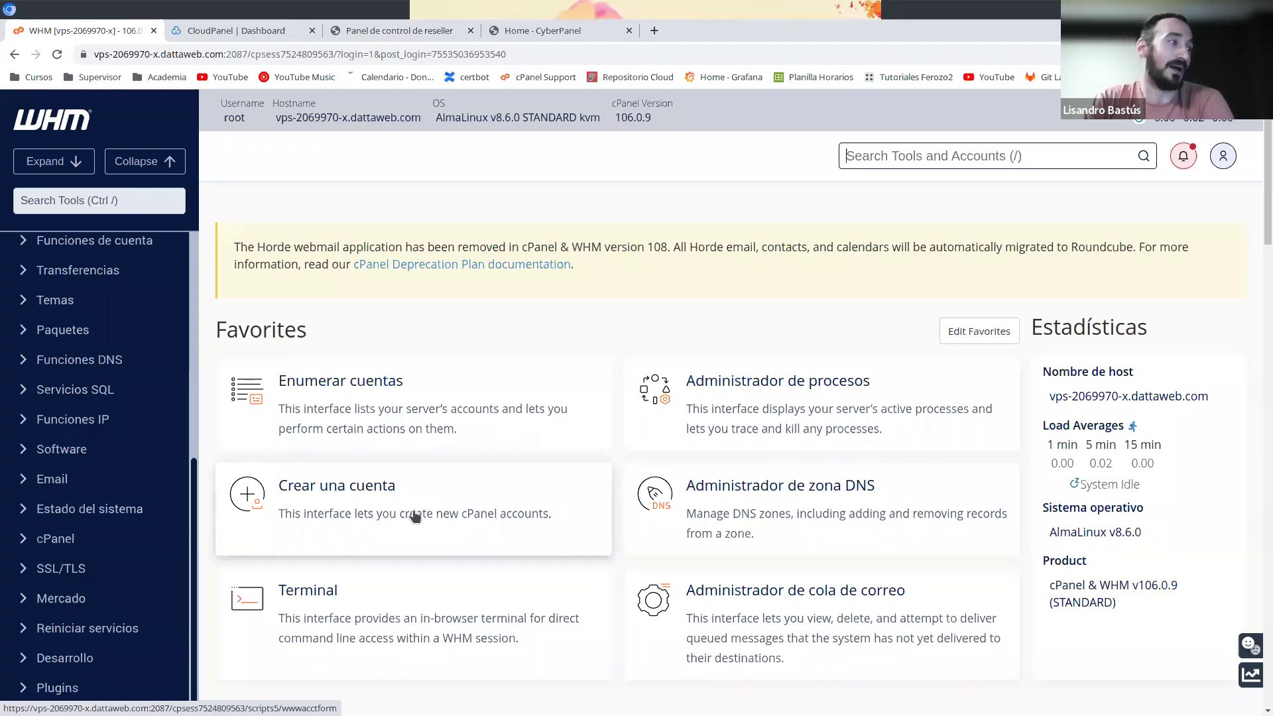
- Start a new cPanel account with the domain charladonweb.com and the username charladonweb
{"action": "left_click", "coordinate": [389, 513]}
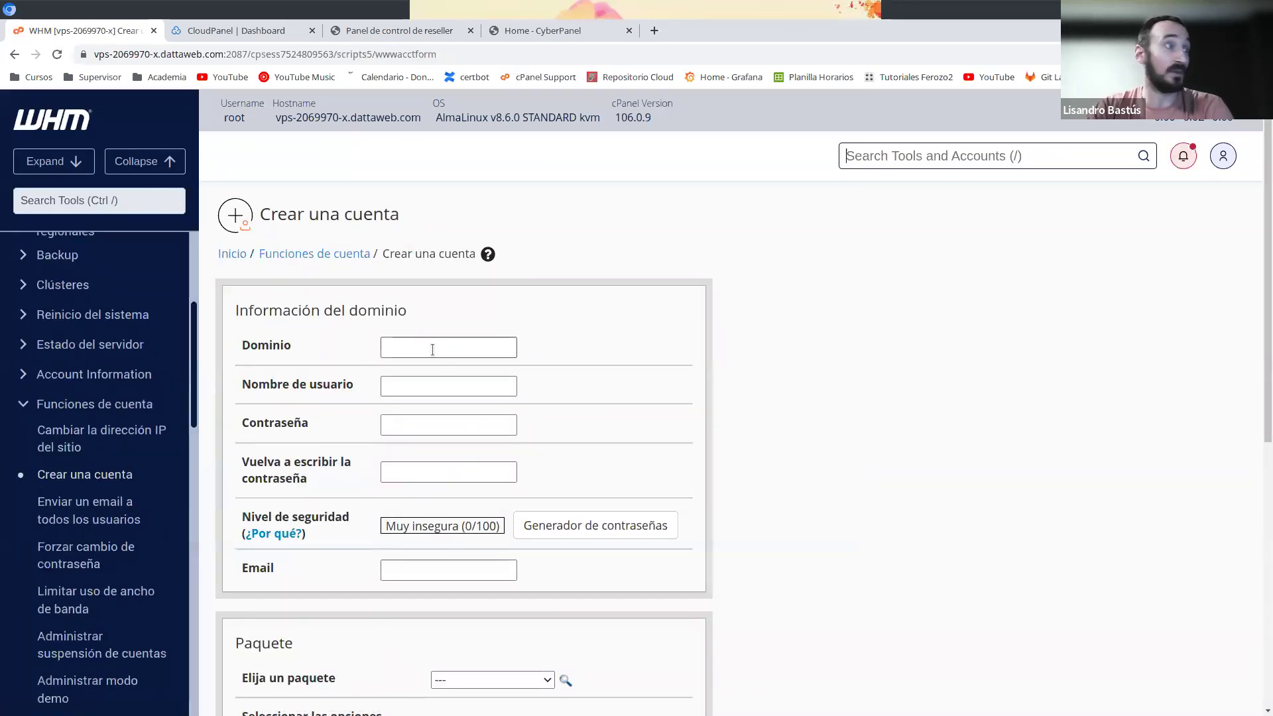
{"action": "left_click", "coordinate": [509, 346]}
{"action": "left_click", "coordinate": [383, 391]}
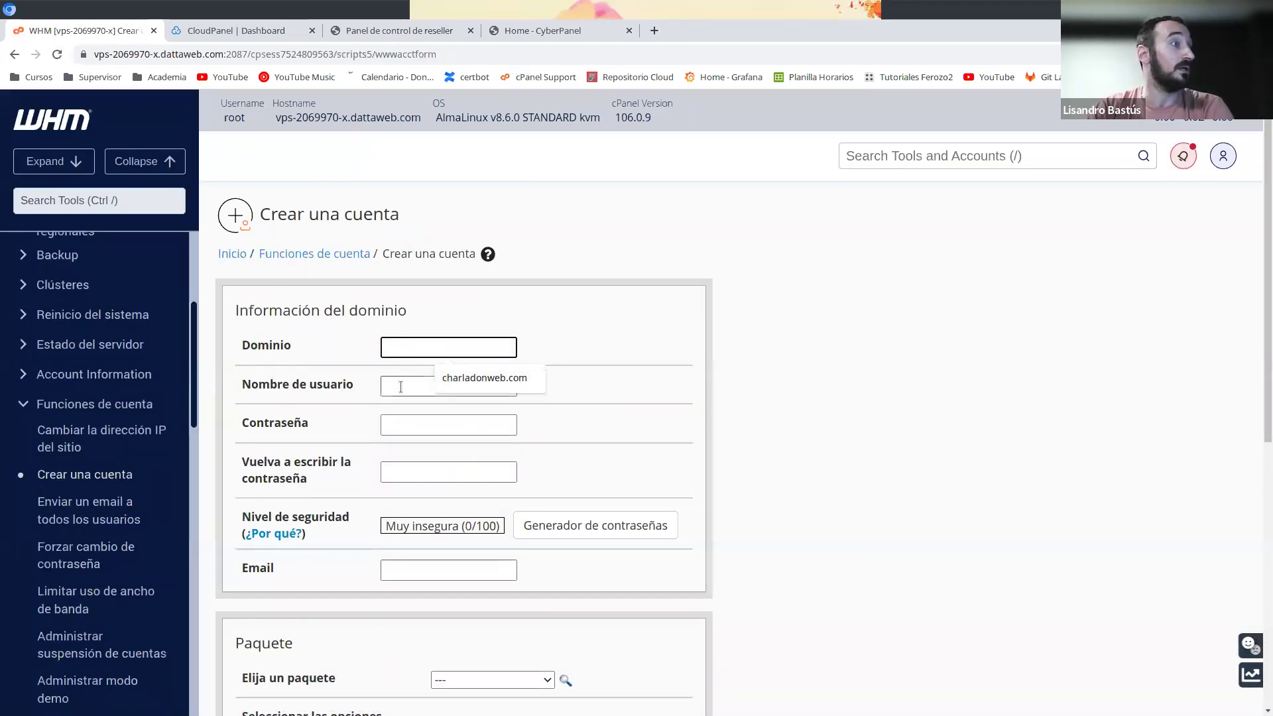
{"action": "left_click", "coordinate": [368, 427]}
{"action": "scroll", "coordinate": [826, 468], "scroll_direction": "down", "scroll_amount": 3}
{"action": "scroll", "coordinate": [794, 460], "scroll_direction": "up", "scroll_amount": 3}
{"action": "left_click", "coordinate": [436, 346]}
{"action": "left_click", "coordinate": [462, 370]}
{"action": "left_click", "coordinate": [464, 386]}
{"action": "key", "text": "Tab"}
- Generate an account password, confirm it has been copied somewhere safe, and use it in both password fields
{"action": "scroll", "coordinate": [641, 436], "scroll_direction": "down", "scroll_amount": 1}
{"action": "left_click", "coordinate": [656, 451]}
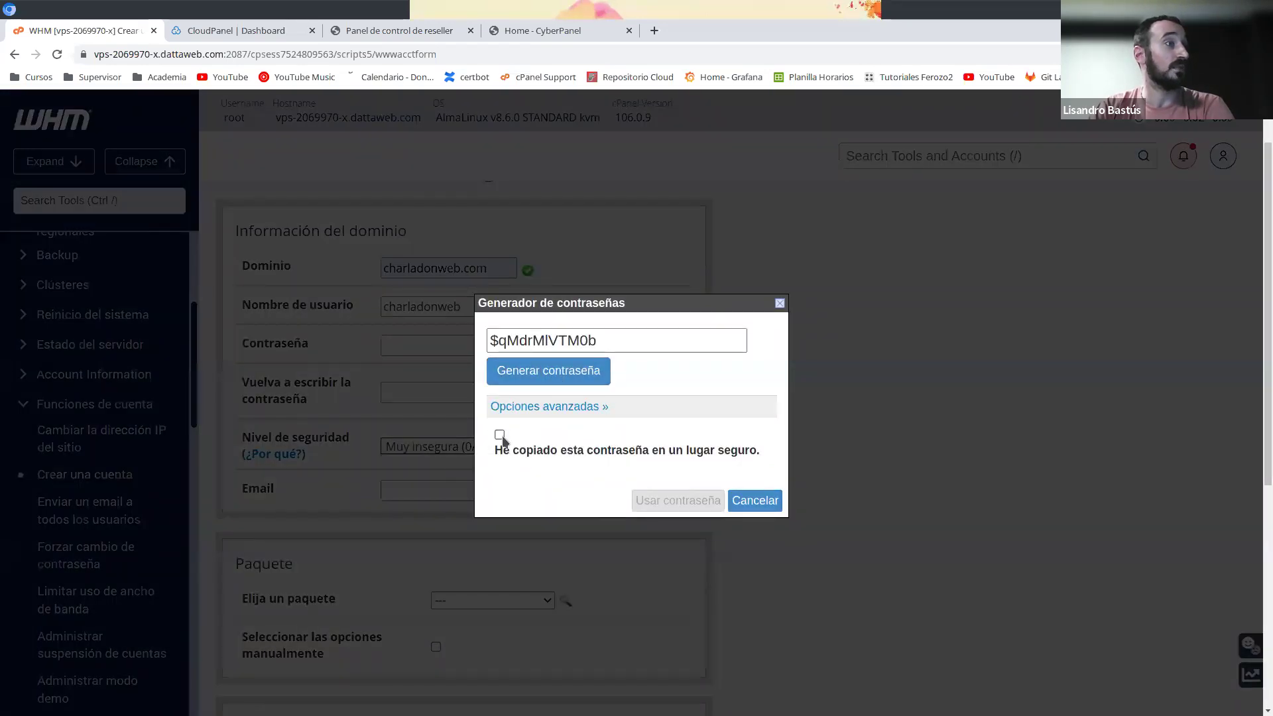
{"action": "left_click", "coordinate": [500, 435]}
{"action": "left_click", "coordinate": [653, 502]}
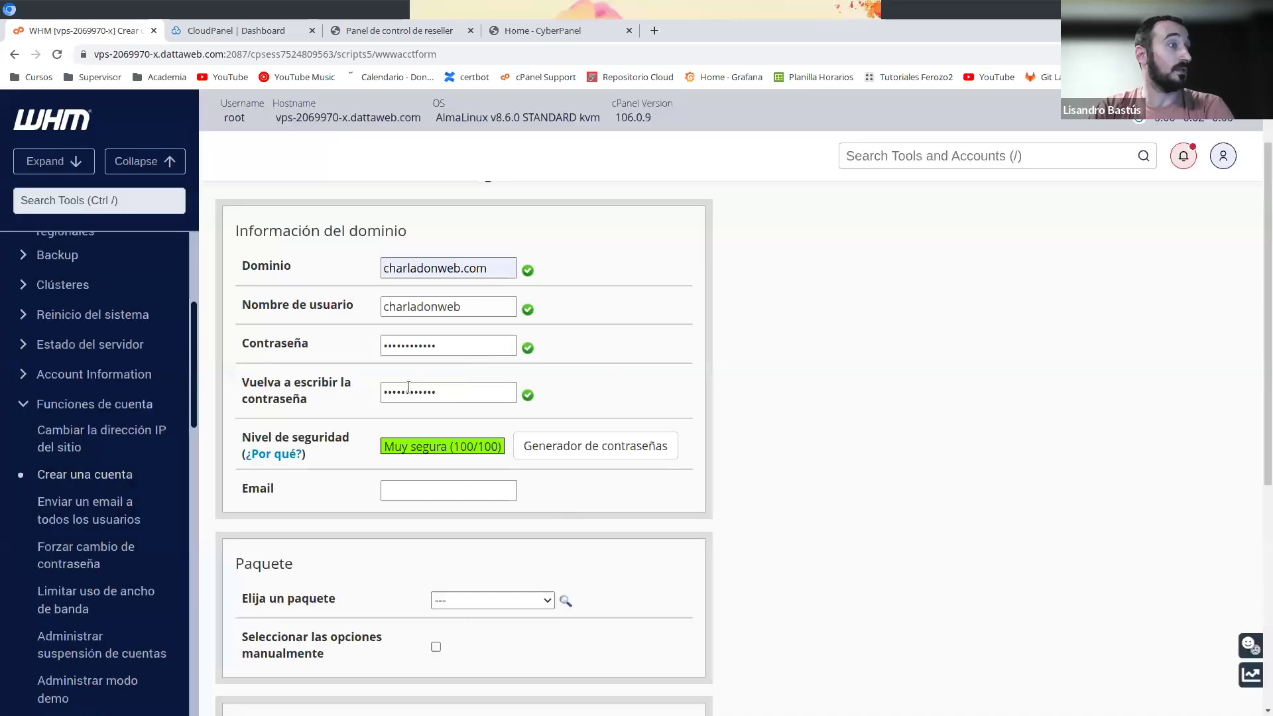
- Fill in the new account's contact email with the suggested address
{"action": "scroll", "coordinate": [733, 476], "scroll_direction": "down", "scroll_amount": 5}
{"action": "scroll", "coordinate": [526, 261], "scroll_direction": "up", "scroll_amount": 3}
{"action": "left_click", "coordinate": [493, 331]}
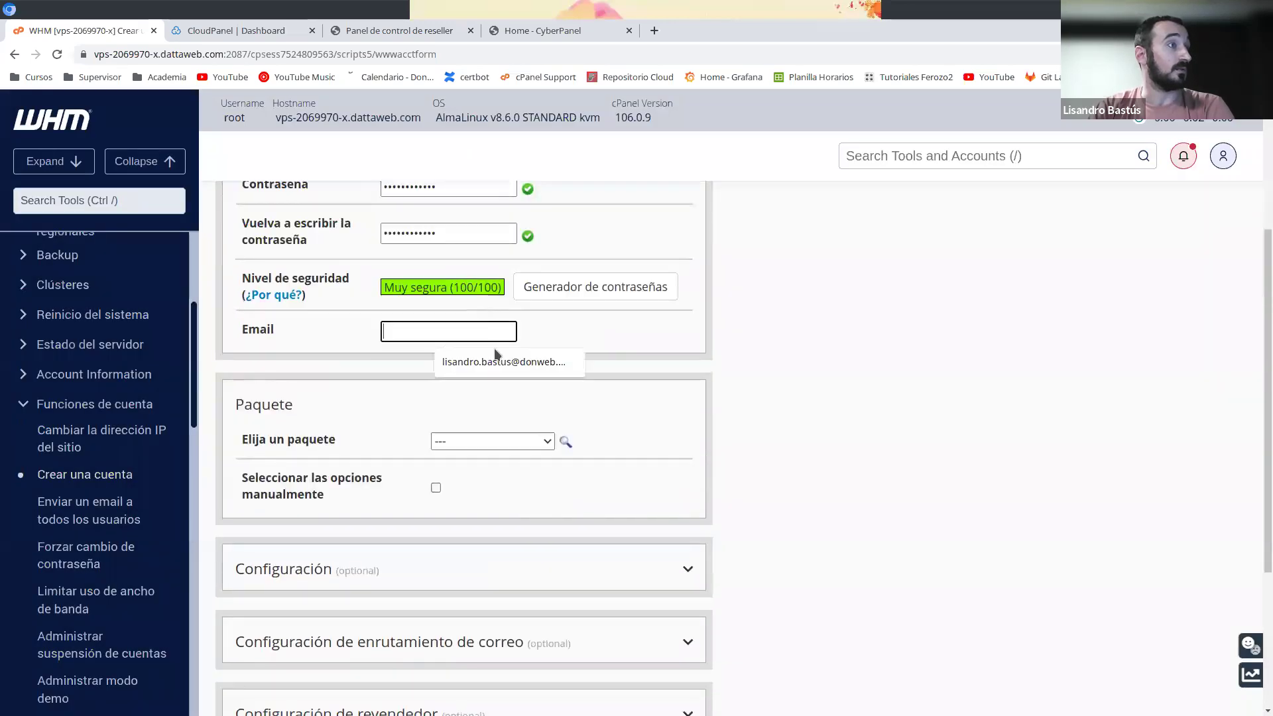
{"action": "left_click", "coordinate": [464, 336]}
{"action": "left_click", "coordinate": [467, 361]}
- Examine the optional Configuración section with its CGI, theme, language and spam settings, and collapse it again
{"action": "scroll", "coordinate": [657, 407], "scroll_direction": "down", "scroll_amount": 4}
{"action": "scroll", "coordinate": [587, 313], "scroll_direction": "up", "scroll_amount": 4}
{"action": "scroll", "coordinate": [587, 316], "scroll_direction": "down", "scroll_amount": 3}
{"action": "left_click", "coordinate": [675, 407]}
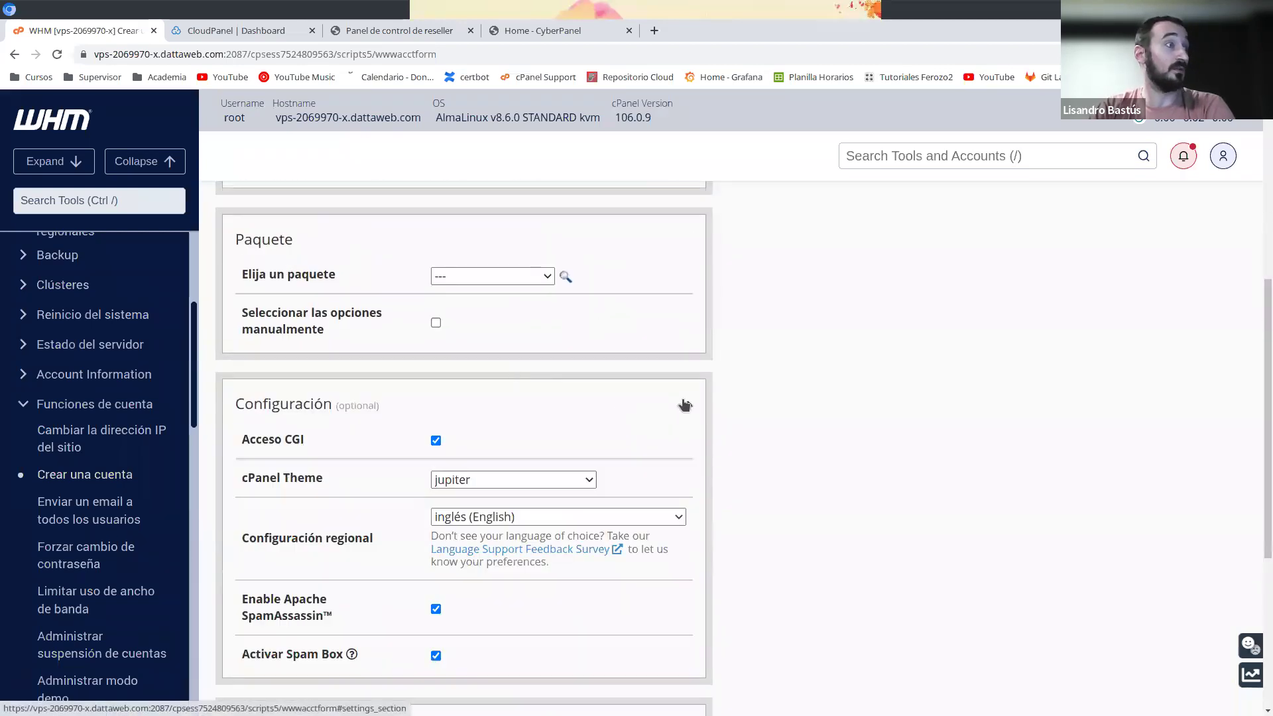
{"action": "scroll", "coordinate": [687, 440], "scroll_direction": "down", "scroll_amount": 5}
{"action": "scroll", "coordinate": [682, 262], "scroll_direction": "up", "scroll_amount": 3}
{"action": "left_click", "coordinate": [684, 259]}
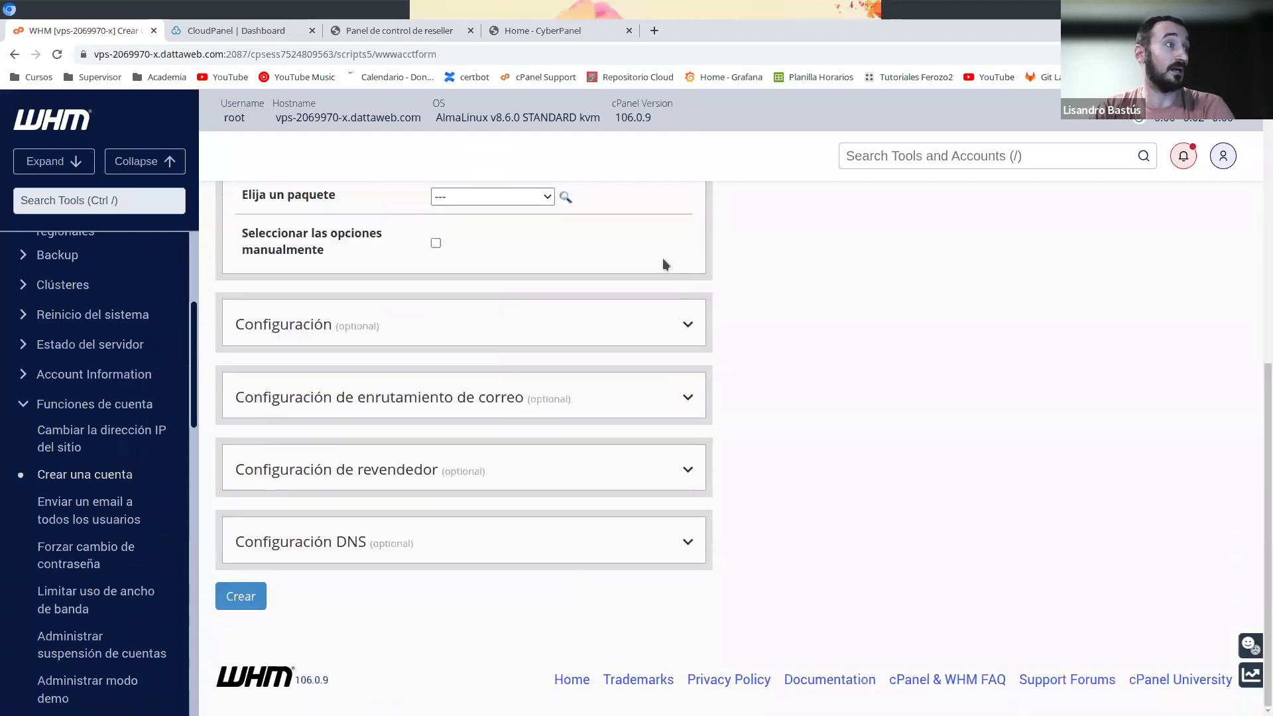
- Review the completed form and its remaining optional settings, and create the charladonweb.com account
{"action": "scroll", "coordinate": [671, 348], "scroll_direction": "up", "scroll_amount": 6}
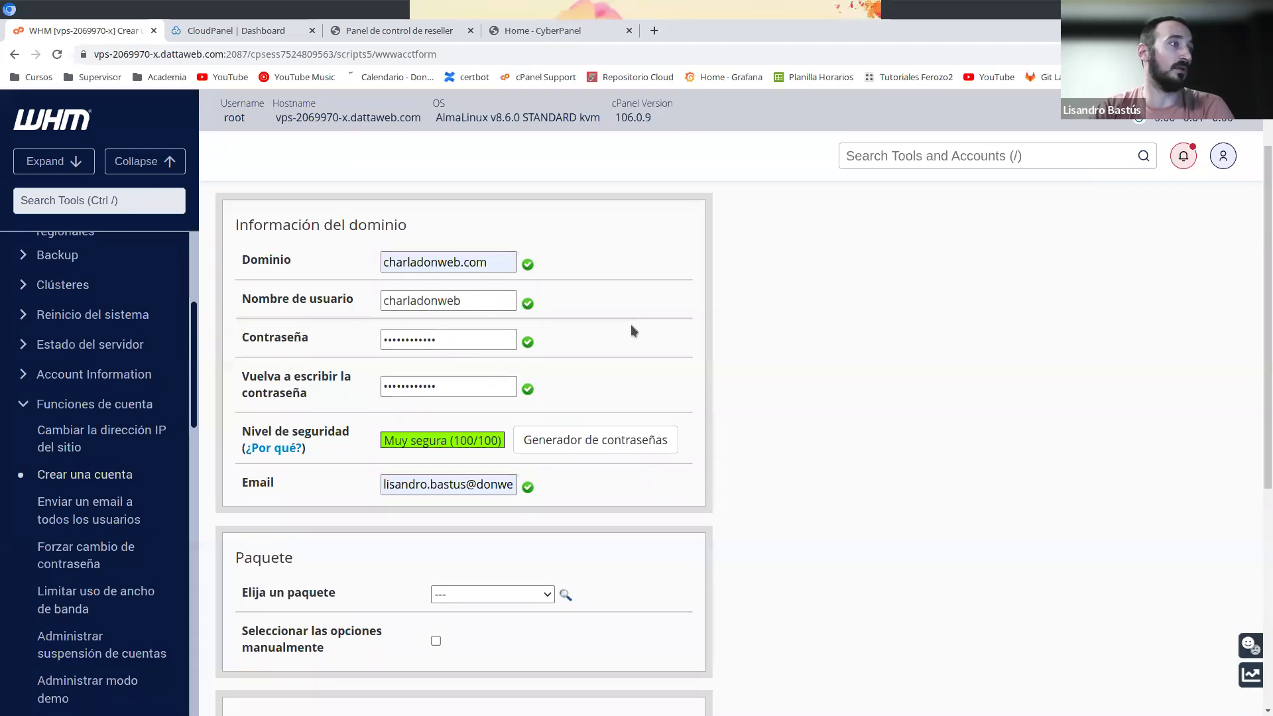
{"action": "scroll", "coordinate": [596, 398], "scroll_direction": "down", "scroll_amount": 5}
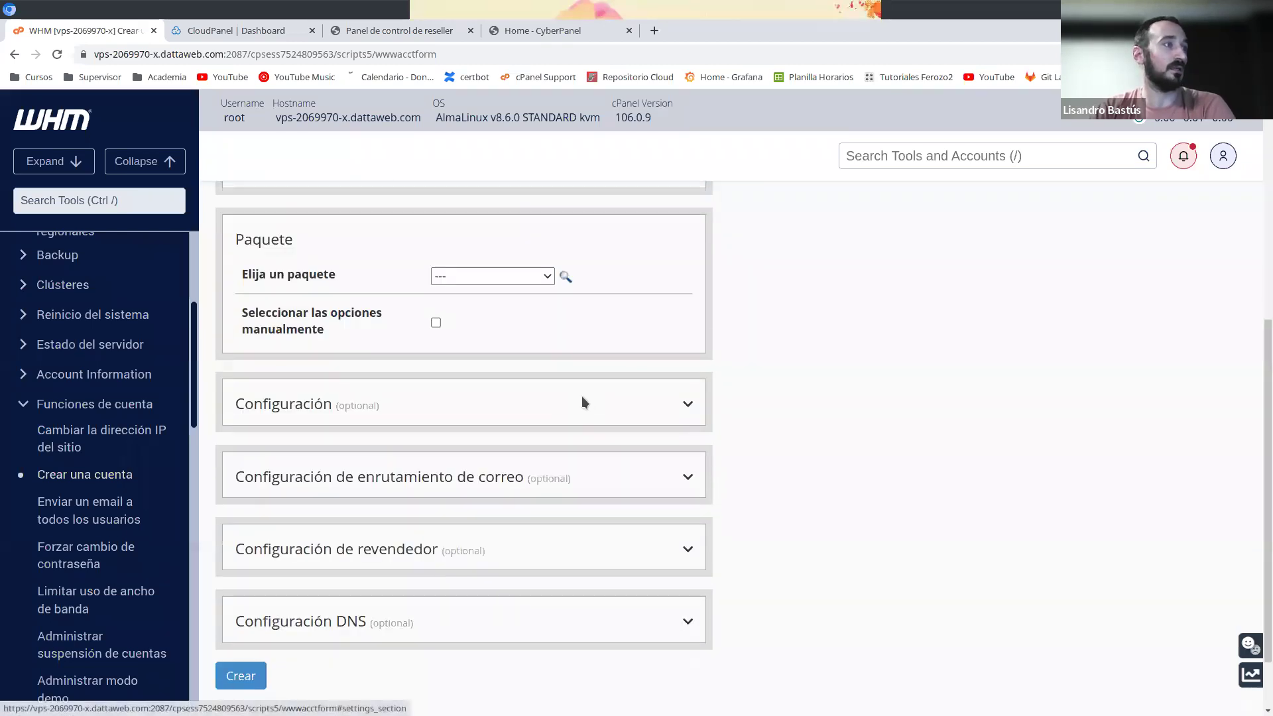
{"action": "scroll", "coordinate": [530, 394], "scroll_direction": "up", "scroll_amount": 4}
{"action": "scroll", "coordinate": [625, 403], "scroll_direction": "down", "scroll_amount": 5}
{"action": "left_click", "coordinate": [670, 471]}
{"action": "scroll", "coordinate": [670, 475], "scroll_direction": "down", "scroll_amount": 2}
{"action": "left_click", "coordinate": [682, 372]}
{"action": "left_click", "coordinate": [240, 595]}
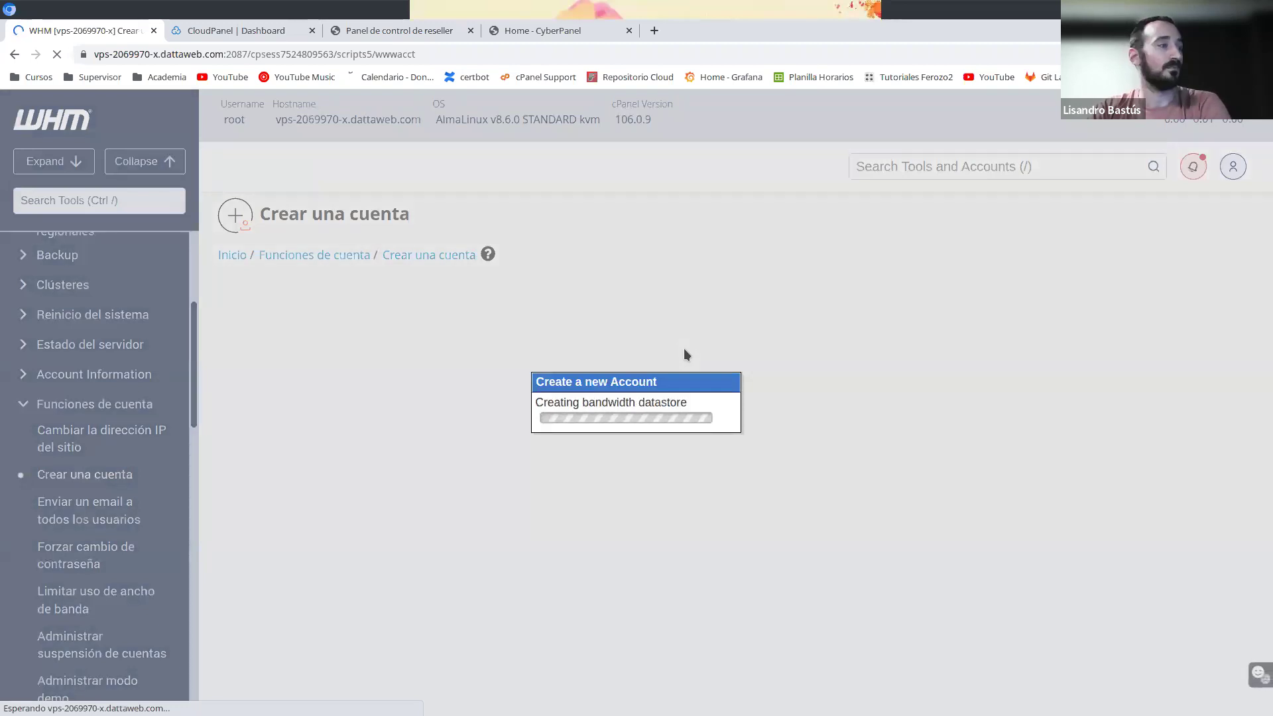
- Examine the account creation log, including the new account's summary, and return to the favorites on the WHM home page
{"action": "scroll", "coordinate": [574, 388], "scroll_direction": "down", "scroll_amount": 7}
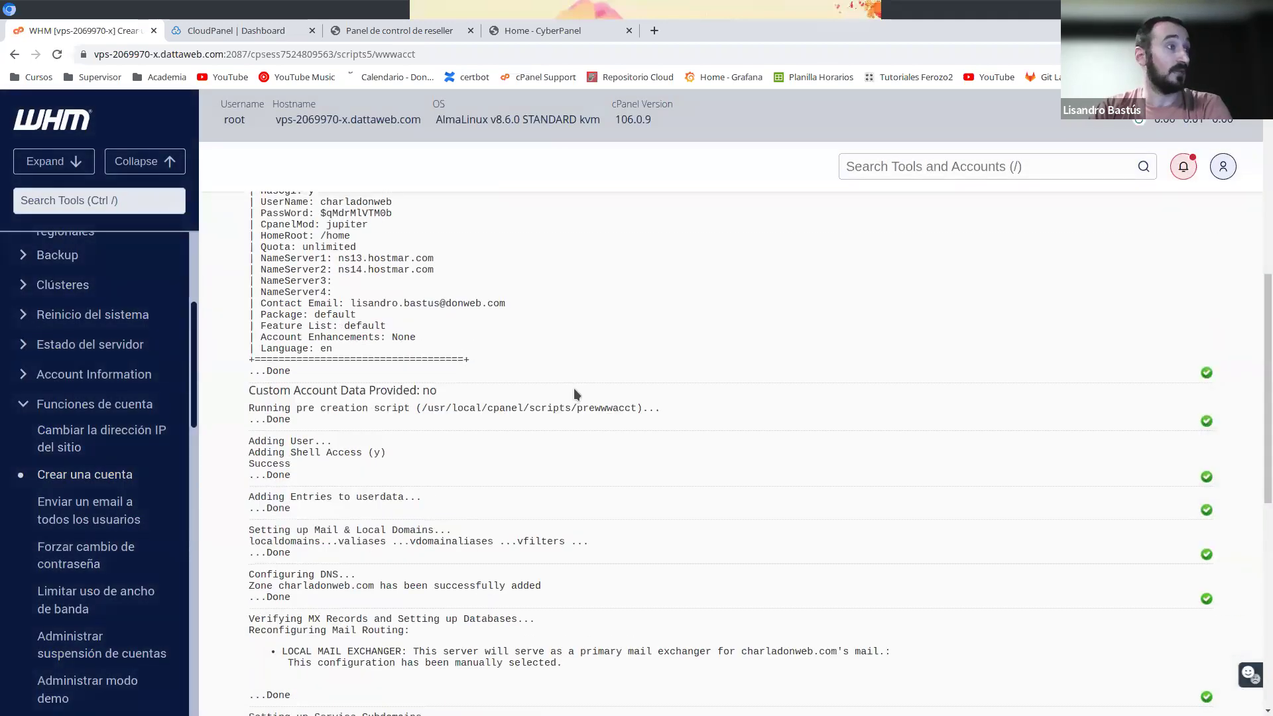
{"action": "scroll", "coordinate": [315, 347], "scroll_direction": "up", "scroll_amount": 3}
{"action": "left_click_drag", "start_coordinate": [249, 292], "coordinate": [563, 515]}
{"action": "left_click", "coordinate": [706, 492]}
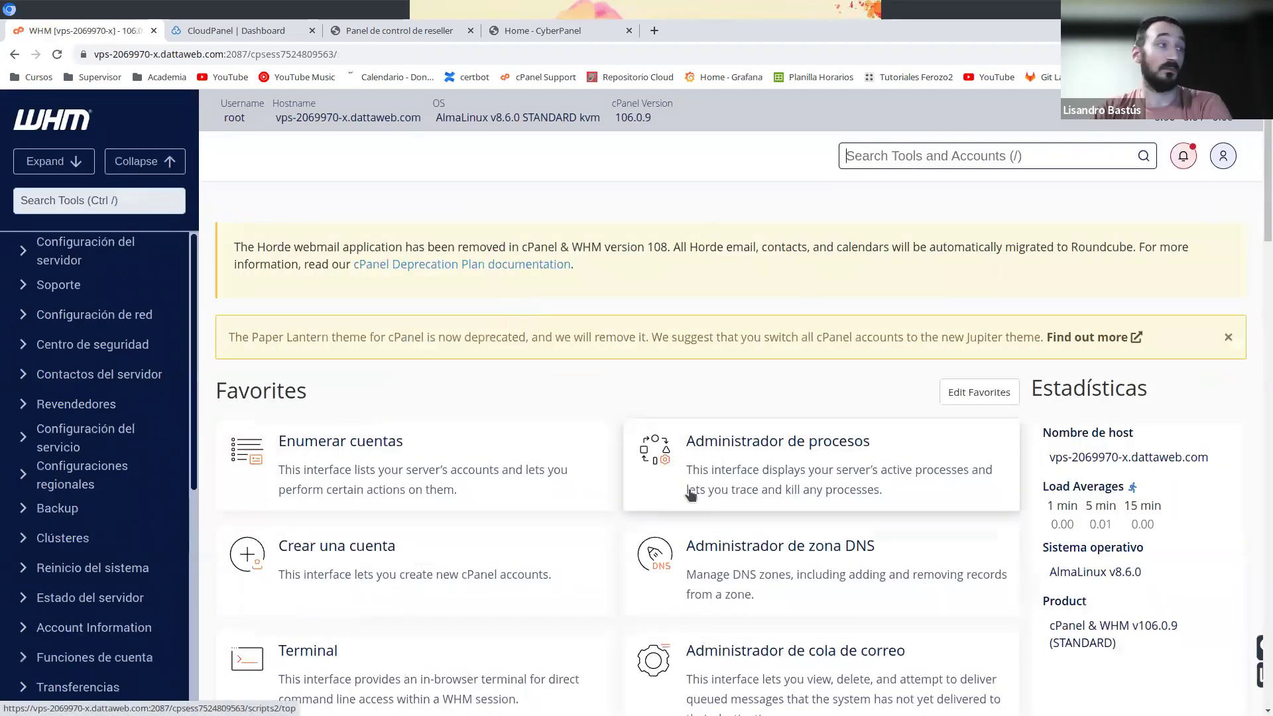
{"action": "scroll", "coordinate": [363, 426], "scroll_direction": "down", "scroll_amount": 1}
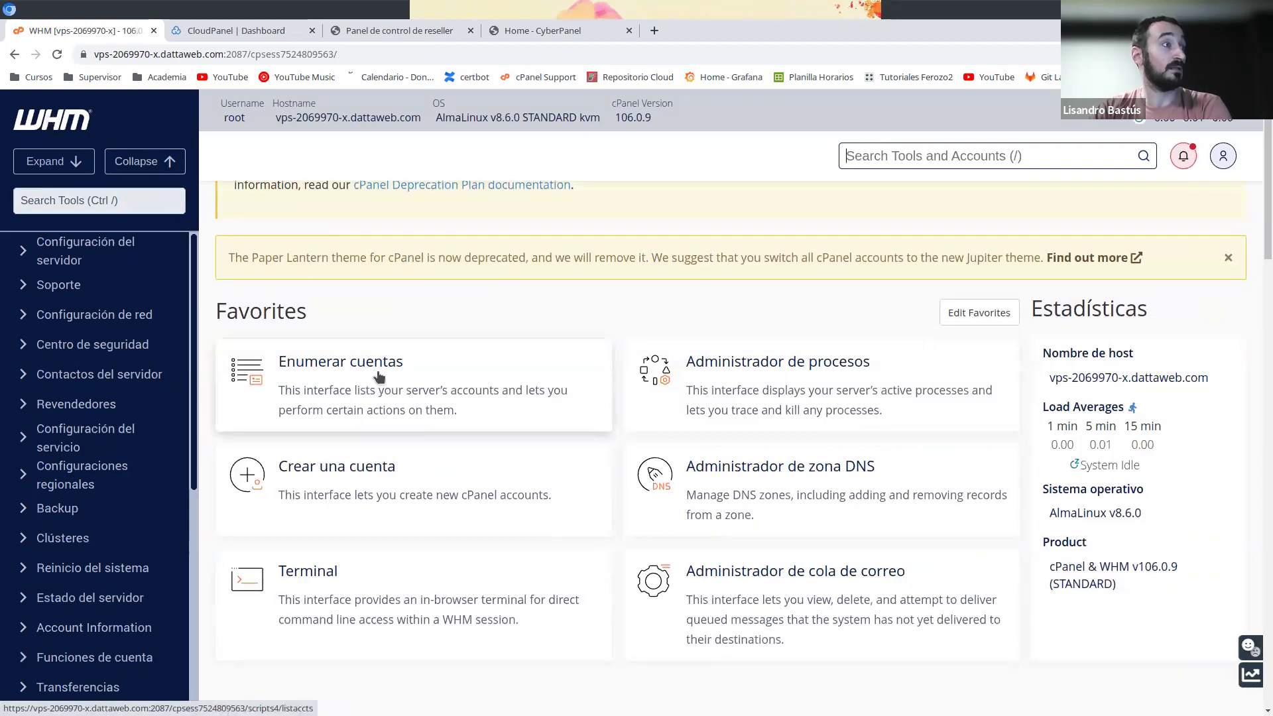
- List the server's accounts, open charladonweb.com in cPanel, and dismiss the starting-point dialog and the analytics request
{"action": "left_click", "coordinate": [412, 376]}
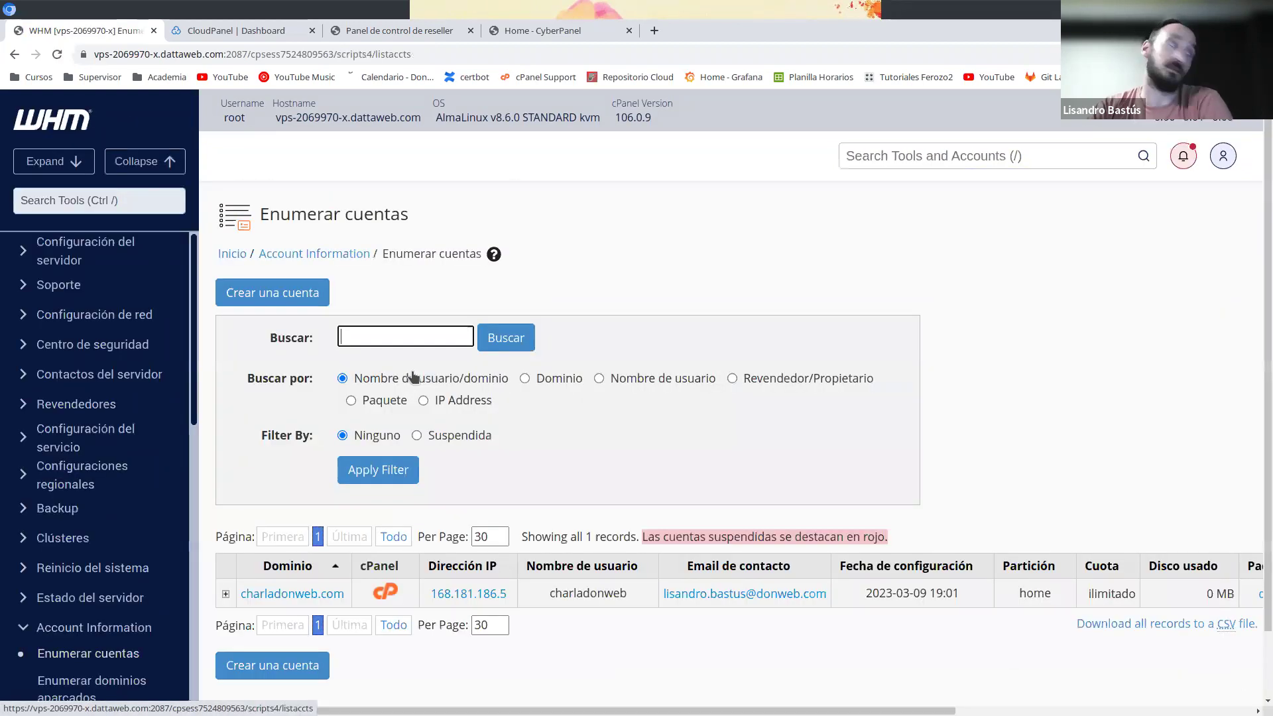
{"action": "scroll", "coordinate": [412, 376], "scroll_direction": "down", "scroll_amount": 1}
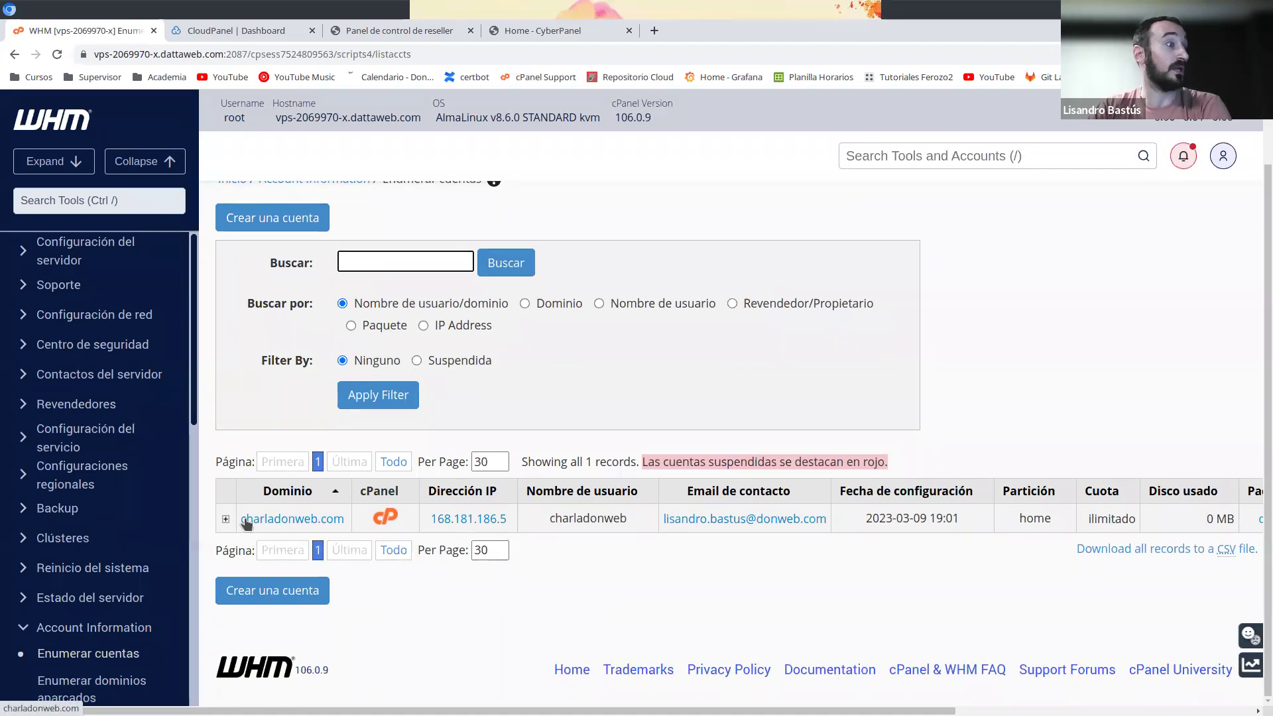
{"action": "left_click", "coordinate": [384, 518]}
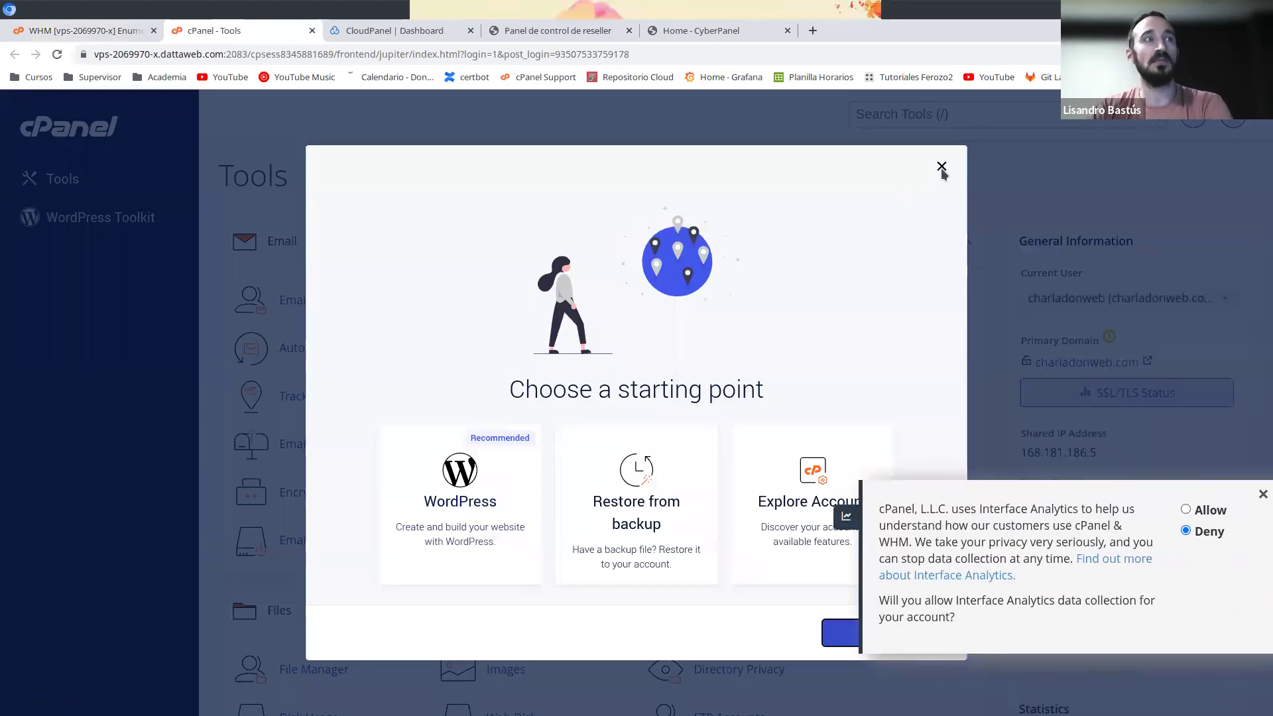
{"action": "left_click", "coordinate": [941, 167]}
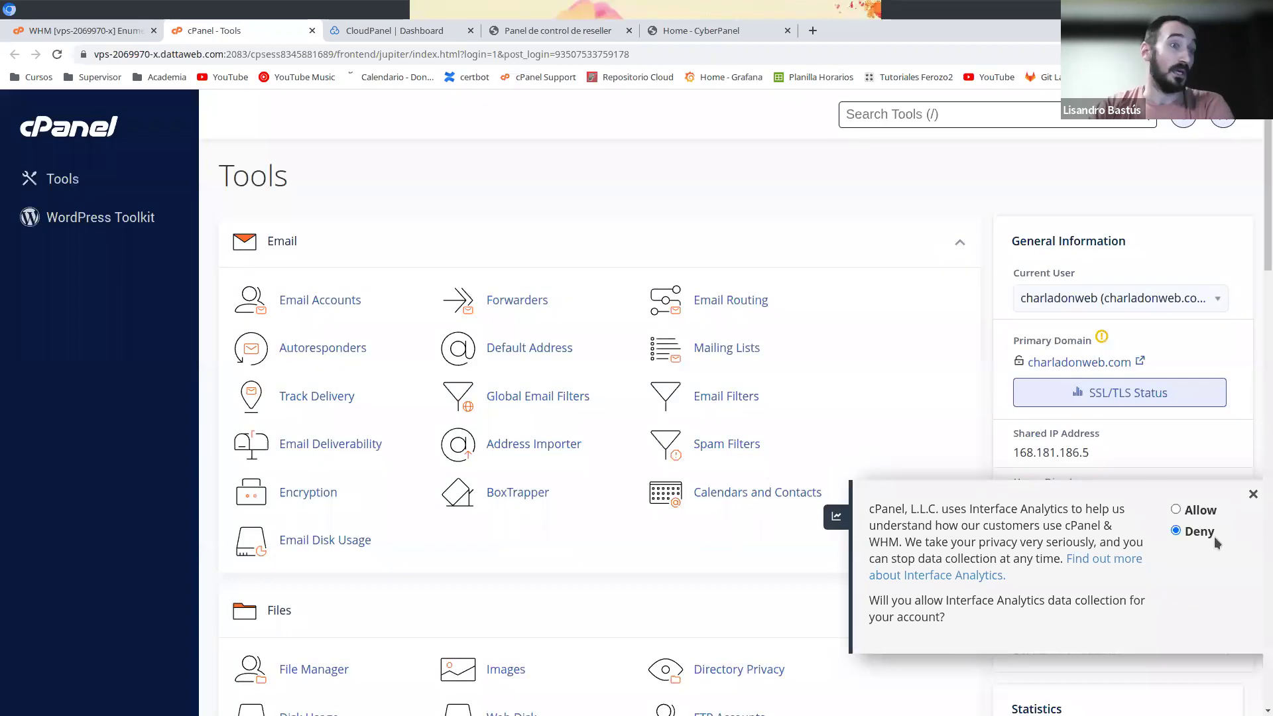
{"action": "left_click", "coordinate": [1253, 494]}
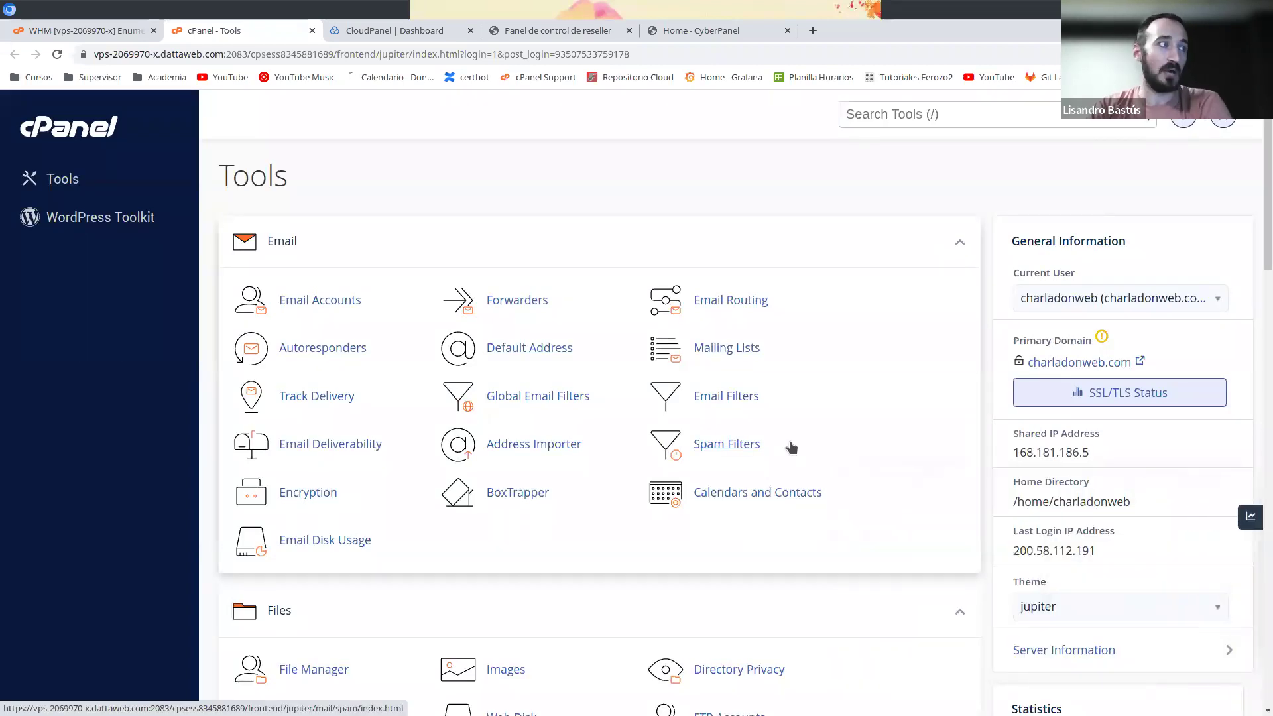
- View the account's Email Accounts page from the cPanel tools overview and return to the overview
{"action": "scroll", "coordinate": [791, 448], "scroll_direction": "down", "scroll_amount": 2}
{"action": "scroll", "coordinate": [790, 447], "scroll_direction": "up", "scroll_amount": 2}
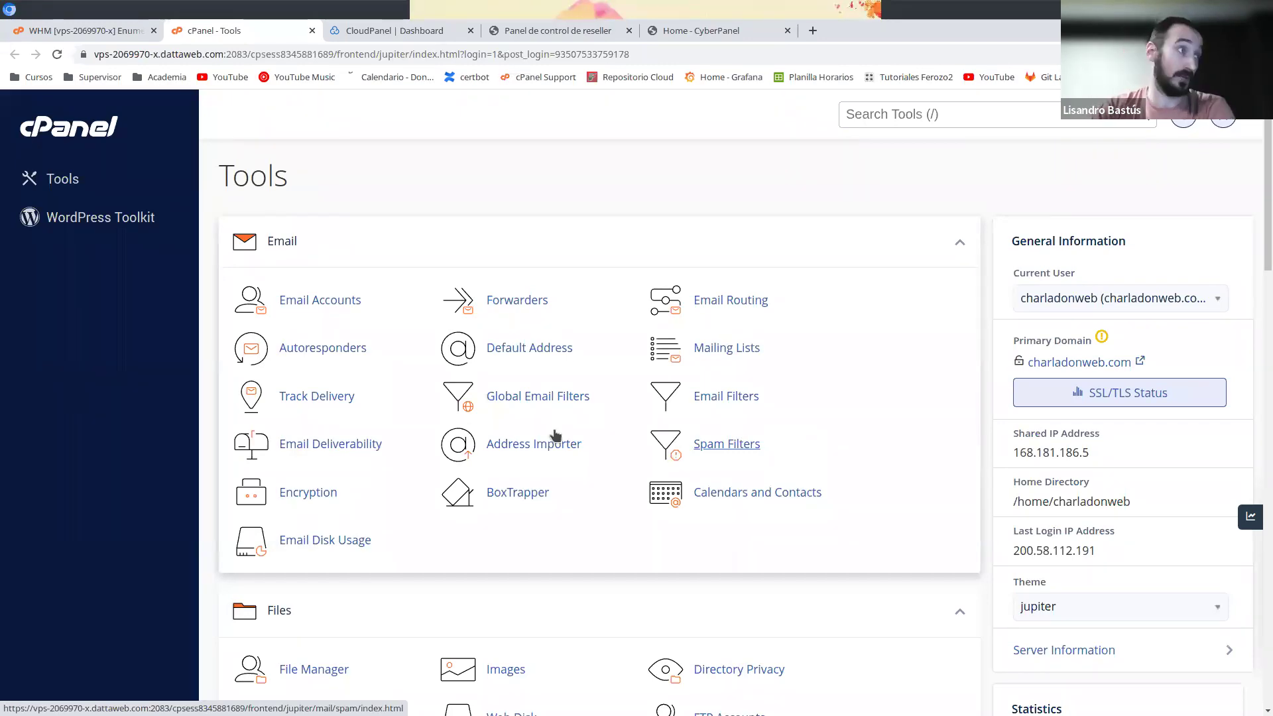
{"action": "left_click", "coordinate": [299, 306]}
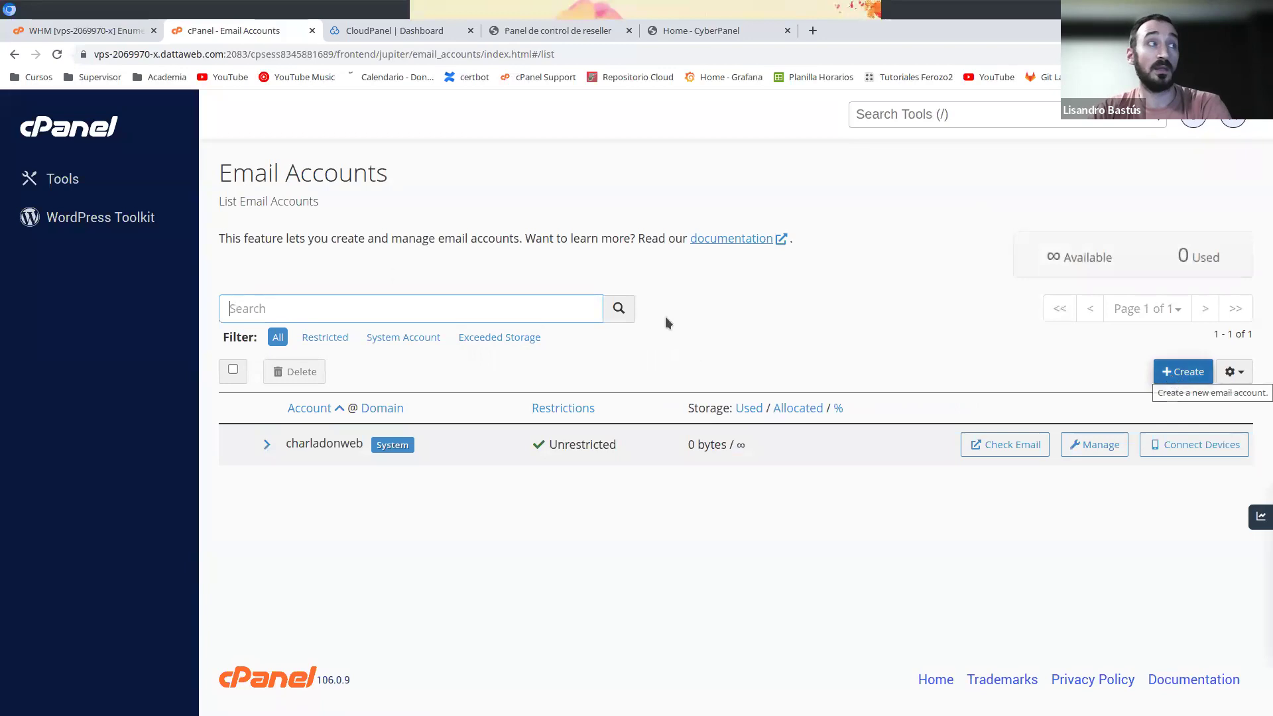
{"action": "left_click", "coordinate": [56, 142]}
- Examine the cPanel tool sections for files, databases, domains, metrics and security, and close the cPanel tab
{"action": "scroll", "coordinate": [295, 222], "scroll_direction": "down", "scroll_amount": 2}
{"action": "scroll", "coordinate": [449, 292], "scroll_direction": "up", "scroll_amount": 2}
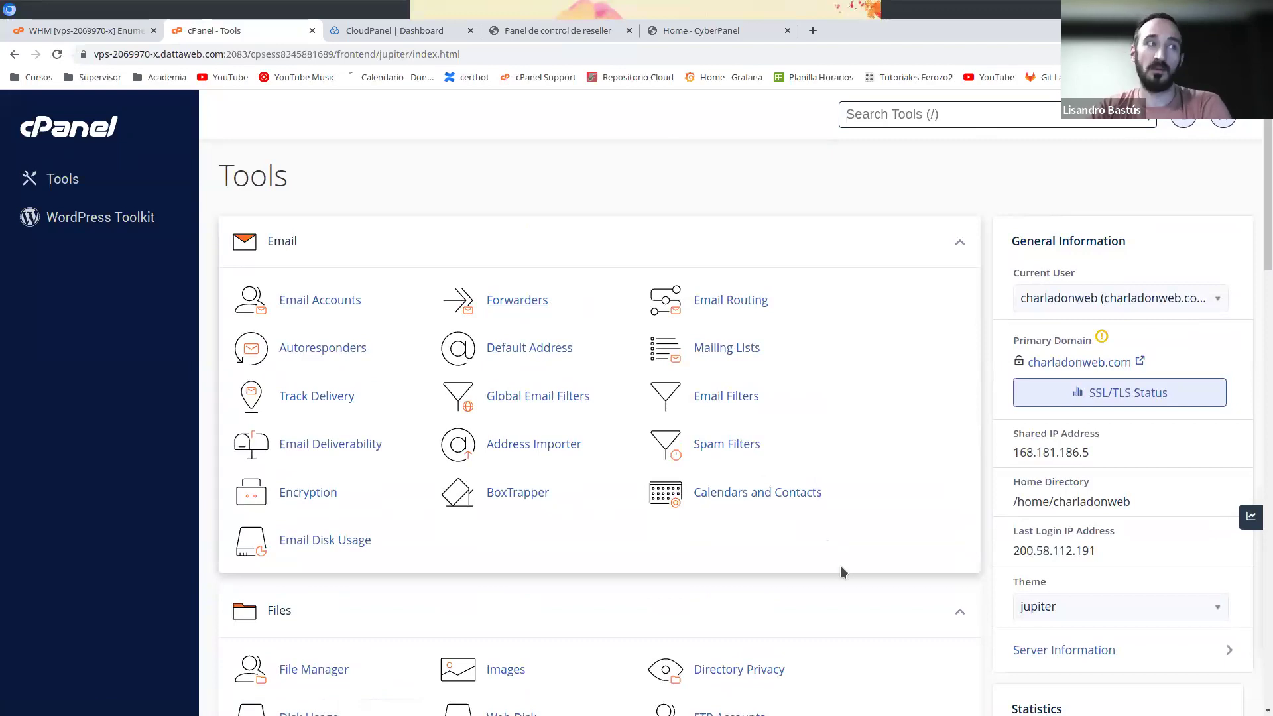
{"action": "scroll", "coordinate": [841, 571], "scroll_direction": "down", "scroll_amount": 6}
{"action": "scroll", "coordinate": [841, 571], "scroll_direction": "down", "scroll_amount": 2}
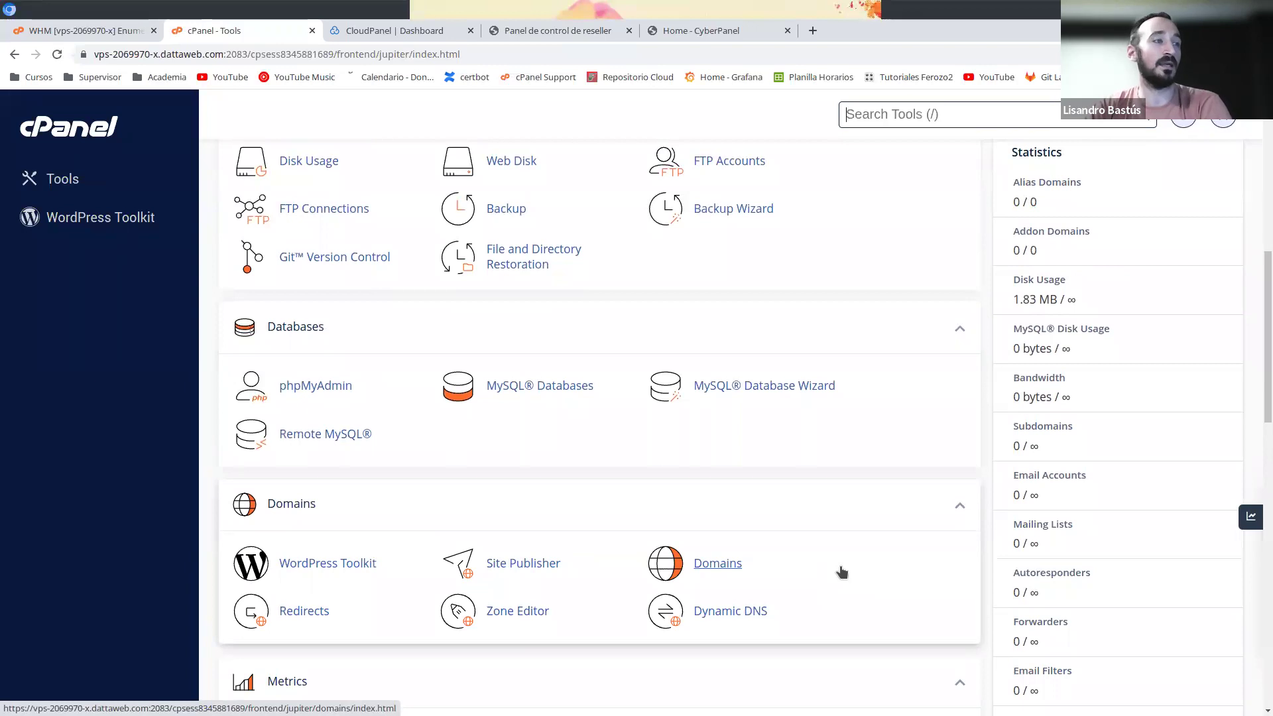
{"action": "scroll", "coordinate": [840, 571], "scroll_direction": "down", "scroll_amount": 6}
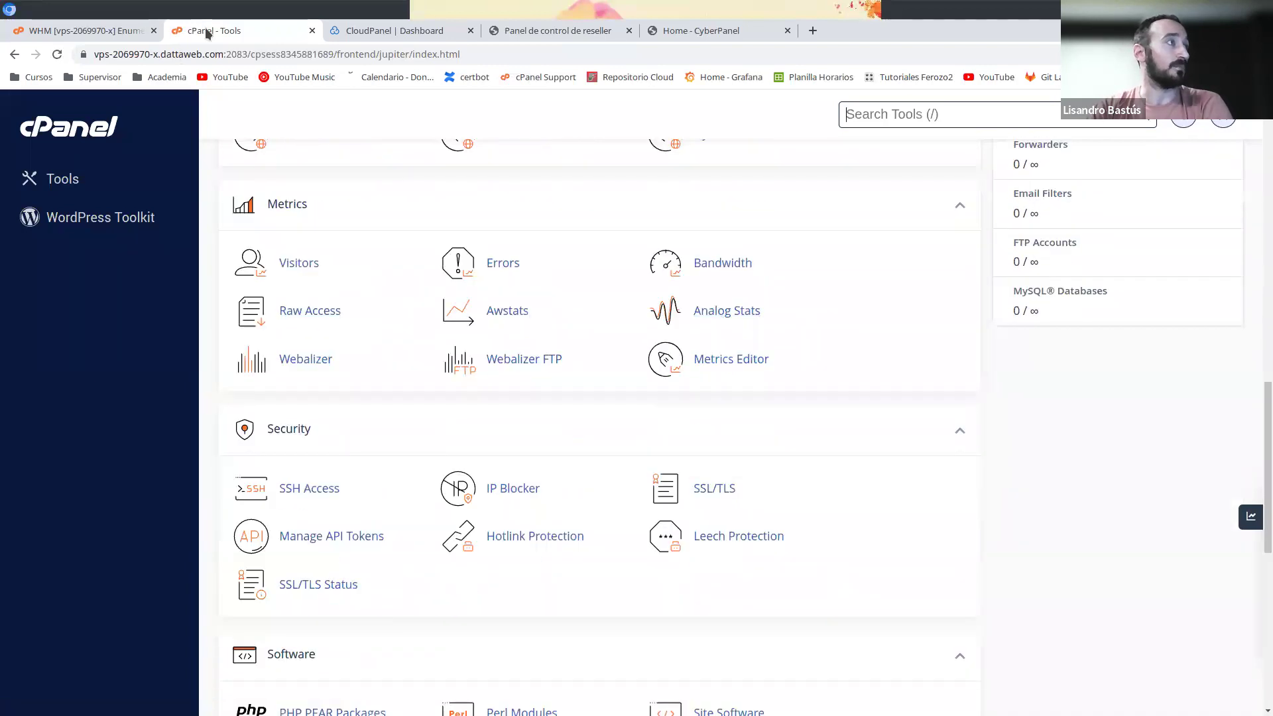
{"action": "key", "text": "ctrl+w"}
- Search the WHM tools for "easy" and open EasyApache 4
{"action": "left_click", "coordinate": [120, 201]}
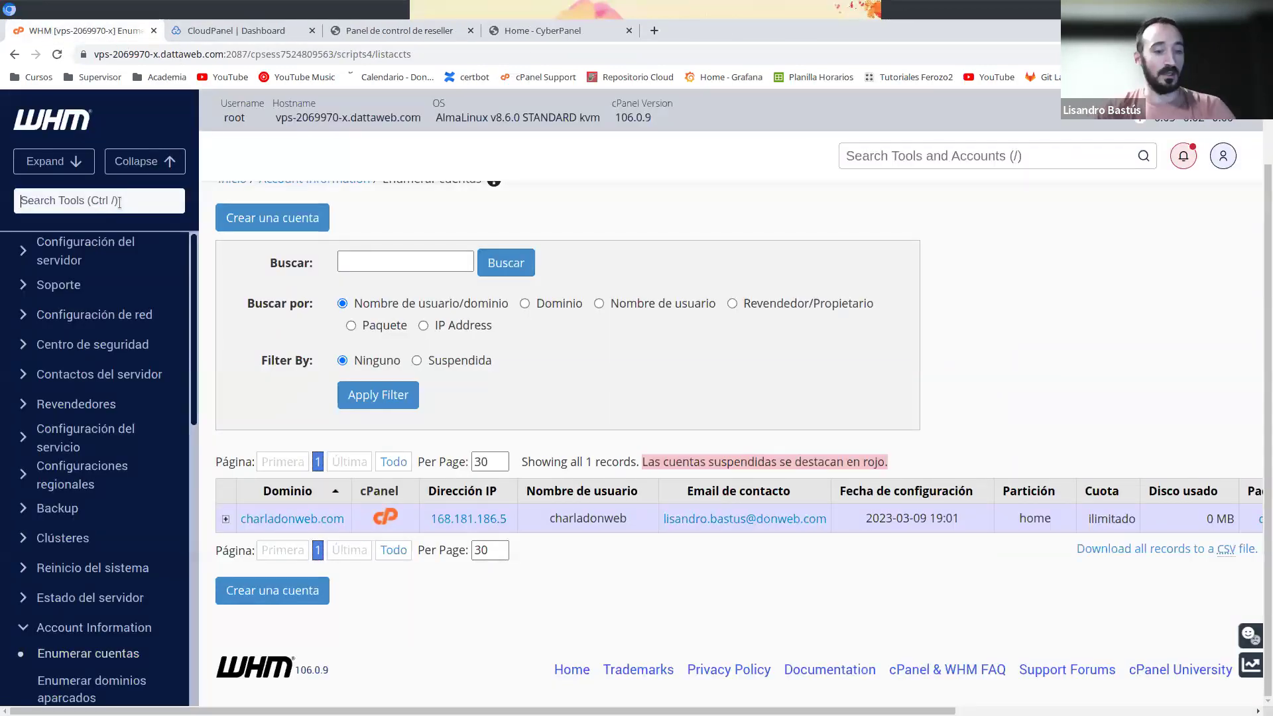
{"action": "type", "text": "eas"}
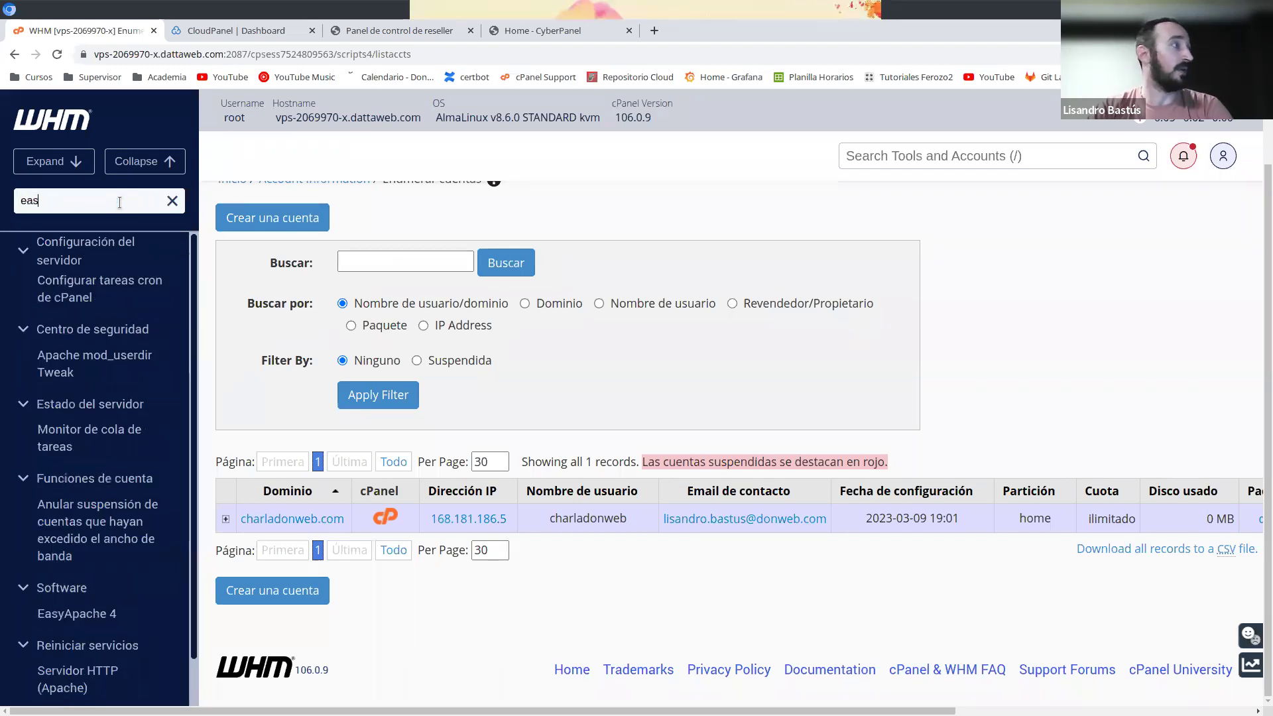
{"action": "type", "text": "y"}
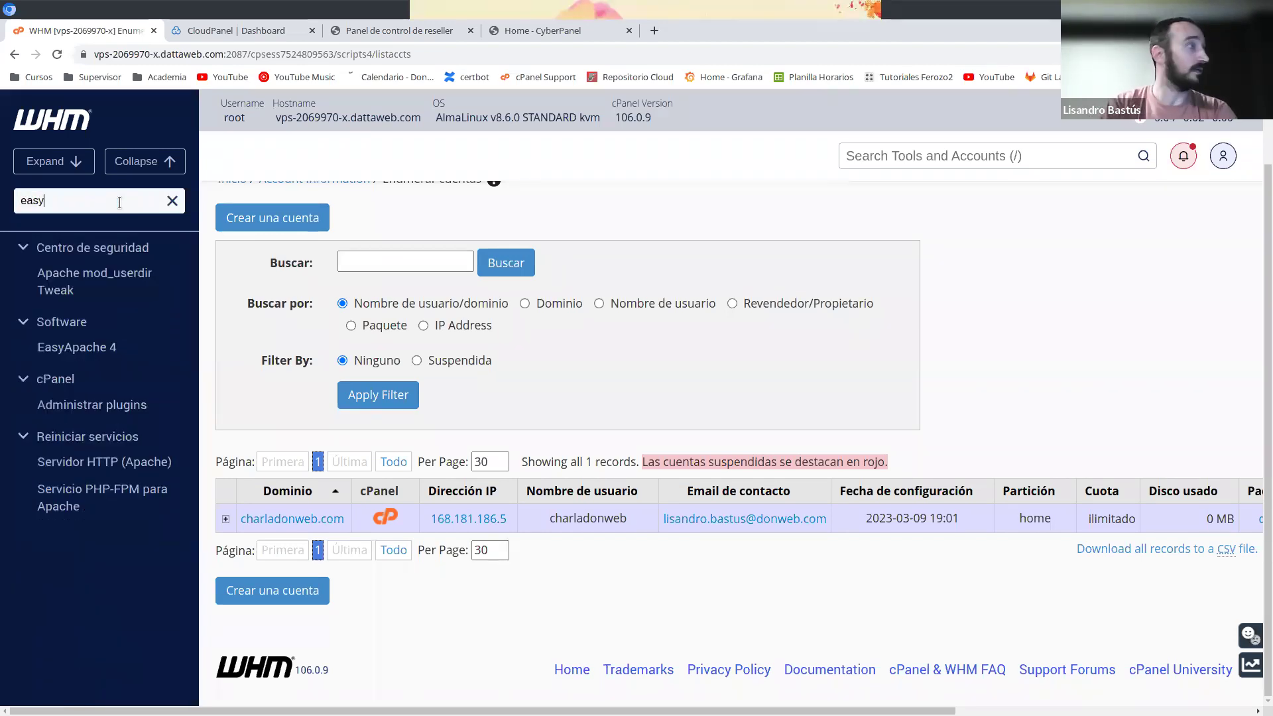
{"action": "left_click", "coordinate": [119, 348]}
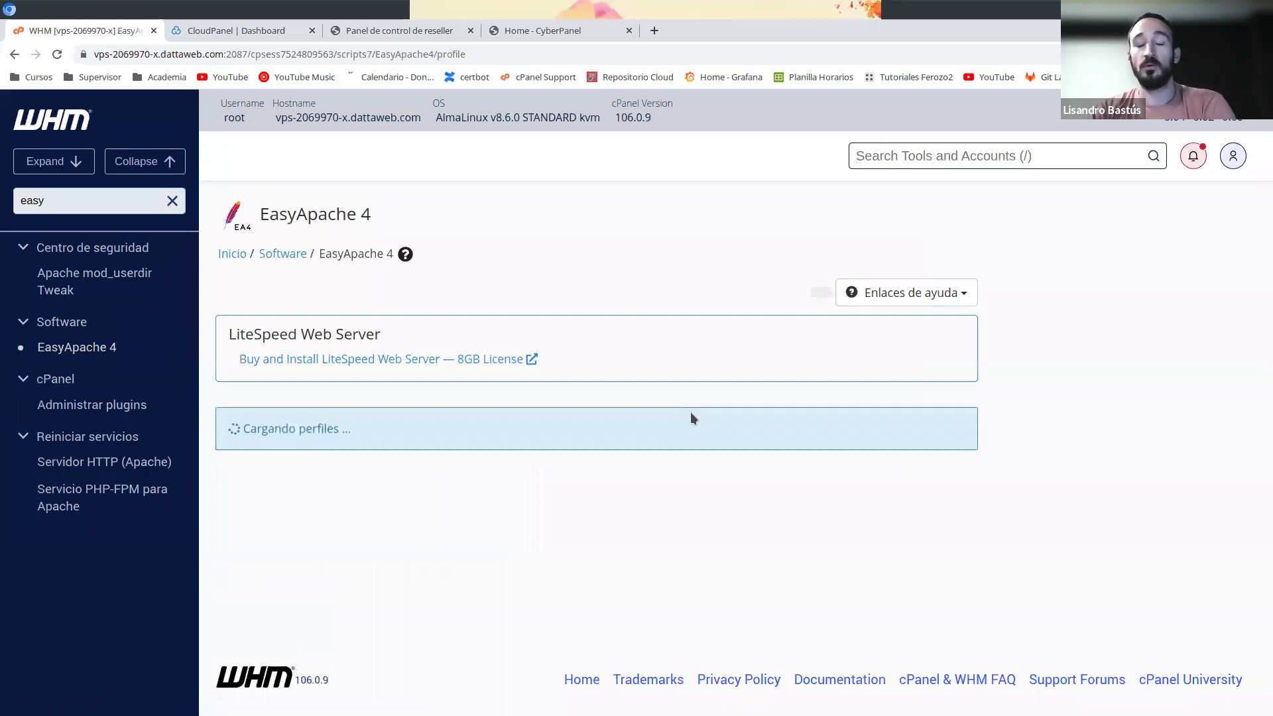
- Examine the EasyApache 4 page with its currently installed packages and available profiles
{"action": "scroll", "coordinate": [690, 415], "scroll_direction": "down", "scroll_amount": 3}
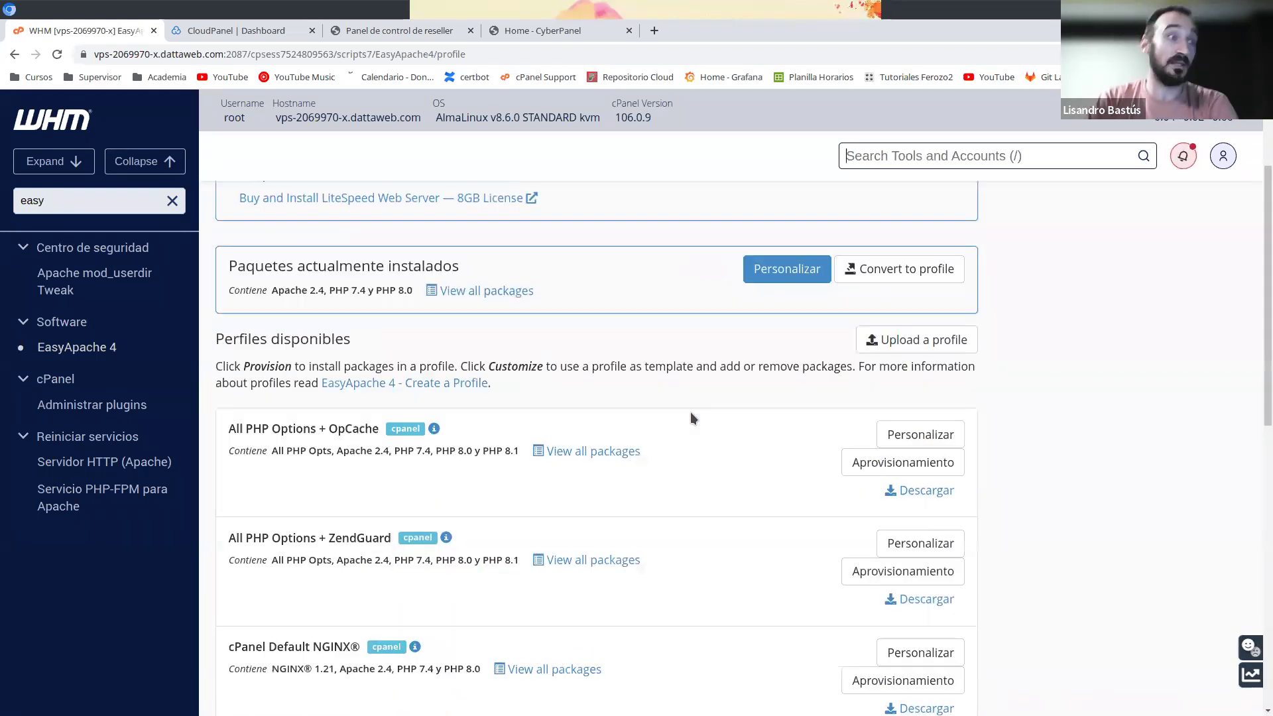
{"action": "scroll", "coordinate": [690, 415], "scroll_direction": "up", "scroll_amount": 3}
{"action": "scroll", "coordinate": [690, 416], "scroll_direction": "down", "scroll_amount": 4}
{"action": "scroll", "coordinate": [690, 418], "scroll_direction": "down", "scroll_amount": 5}
{"action": "scroll", "coordinate": [690, 418], "scroll_direction": "up", "scroll_amount": 10}
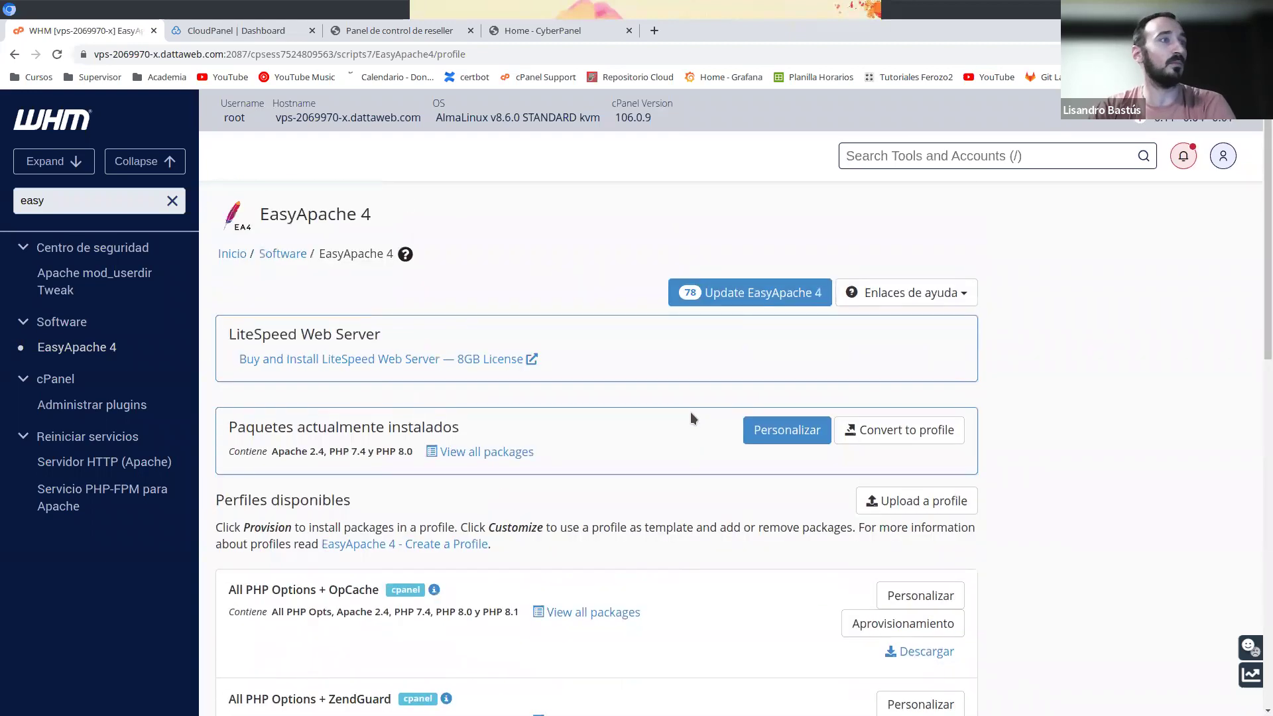
- Open the currently installed packages for customization and go past the Apache modules to the PHP versions
{"action": "left_click", "coordinate": [783, 432]}
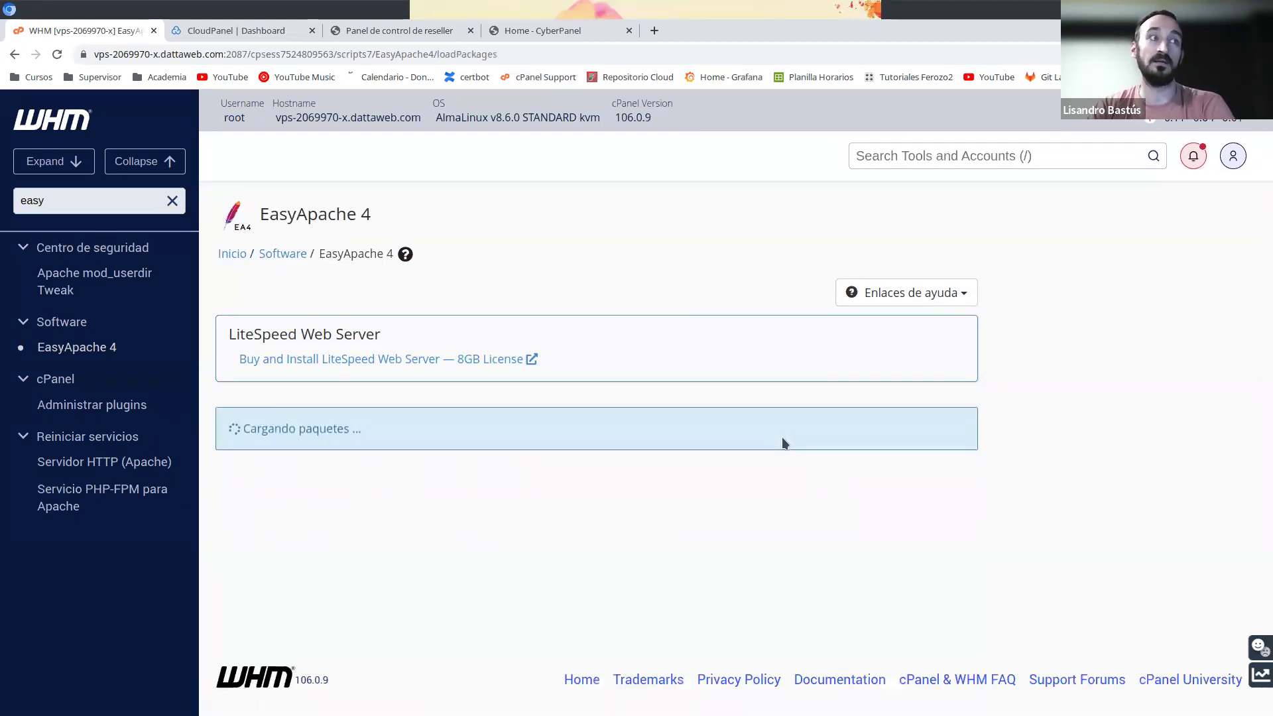
{"action": "scroll", "coordinate": [324, 340], "scroll_direction": "down", "scroll_amount": 3}
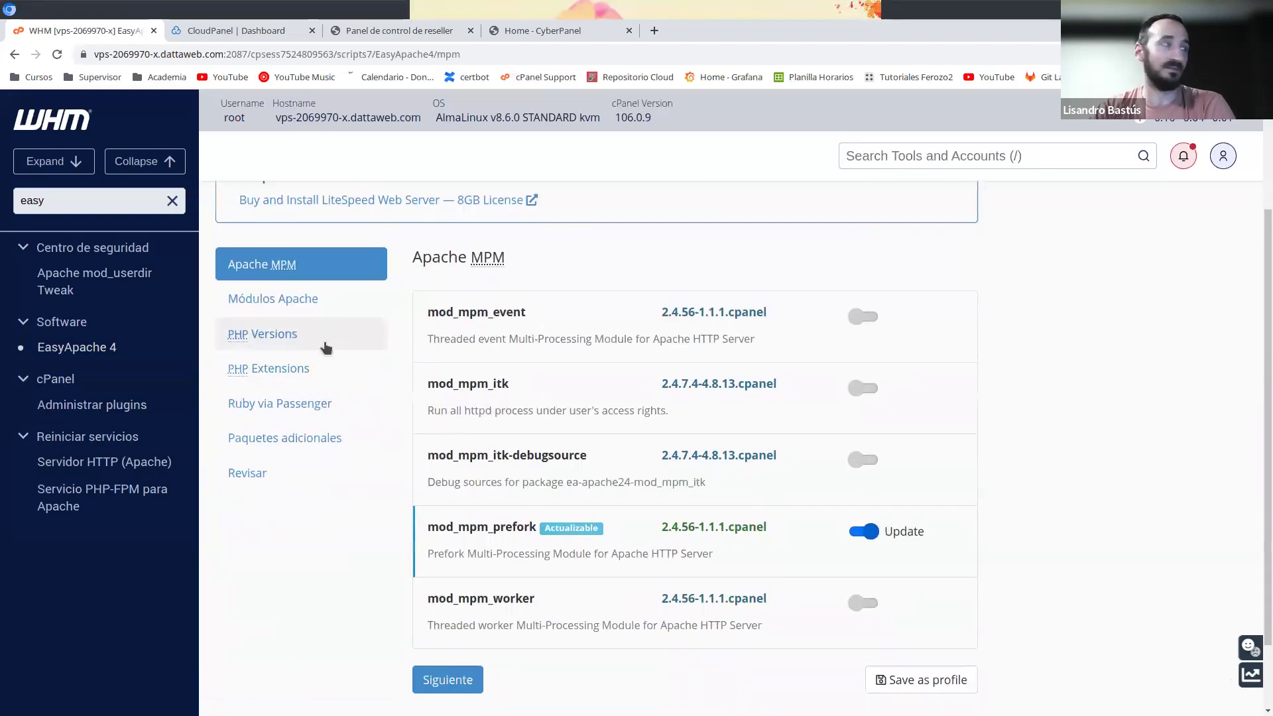
{"action": "left_click", "coordinate": [310, 301]}
{"action": "left_click", "coordinate": [299, 337]}
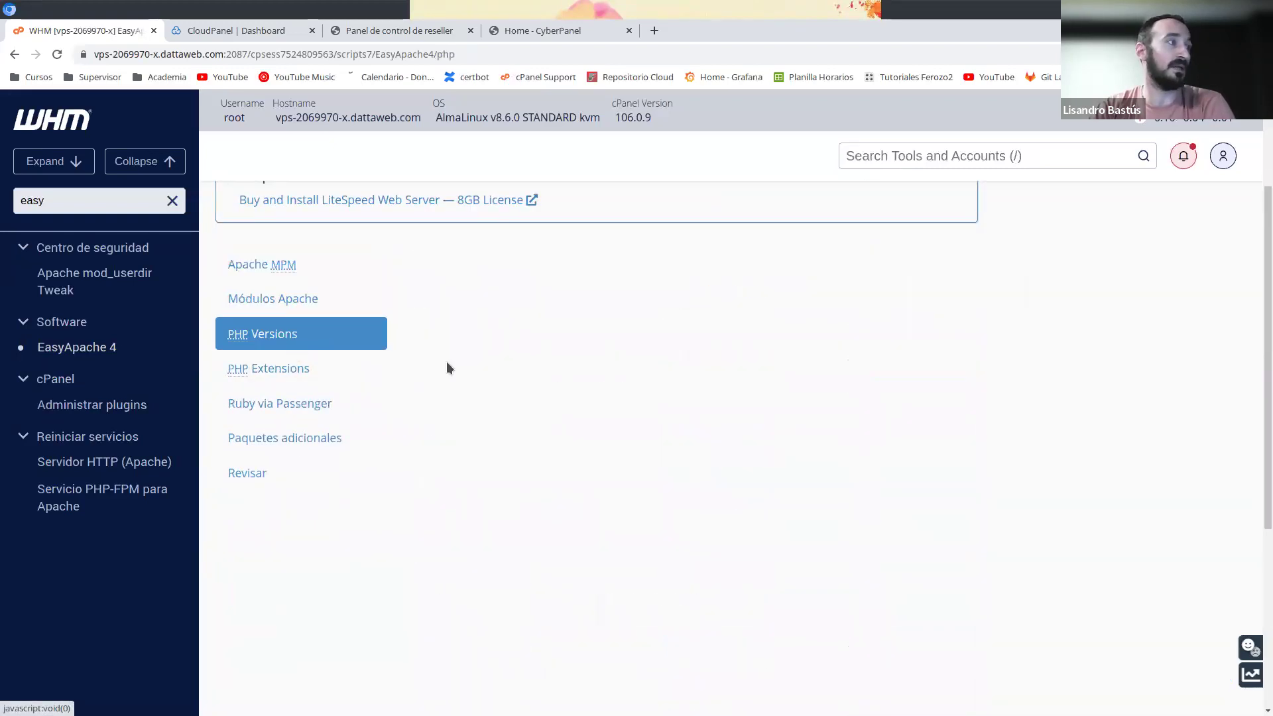
- Examine the PHP versions offered in EasyApache 4, from php72 to php82, and which of them are enabled
{"action": "scroll", "coordinate": [805, 425], "scroll_direction": "down", "scroll_amount": 5}
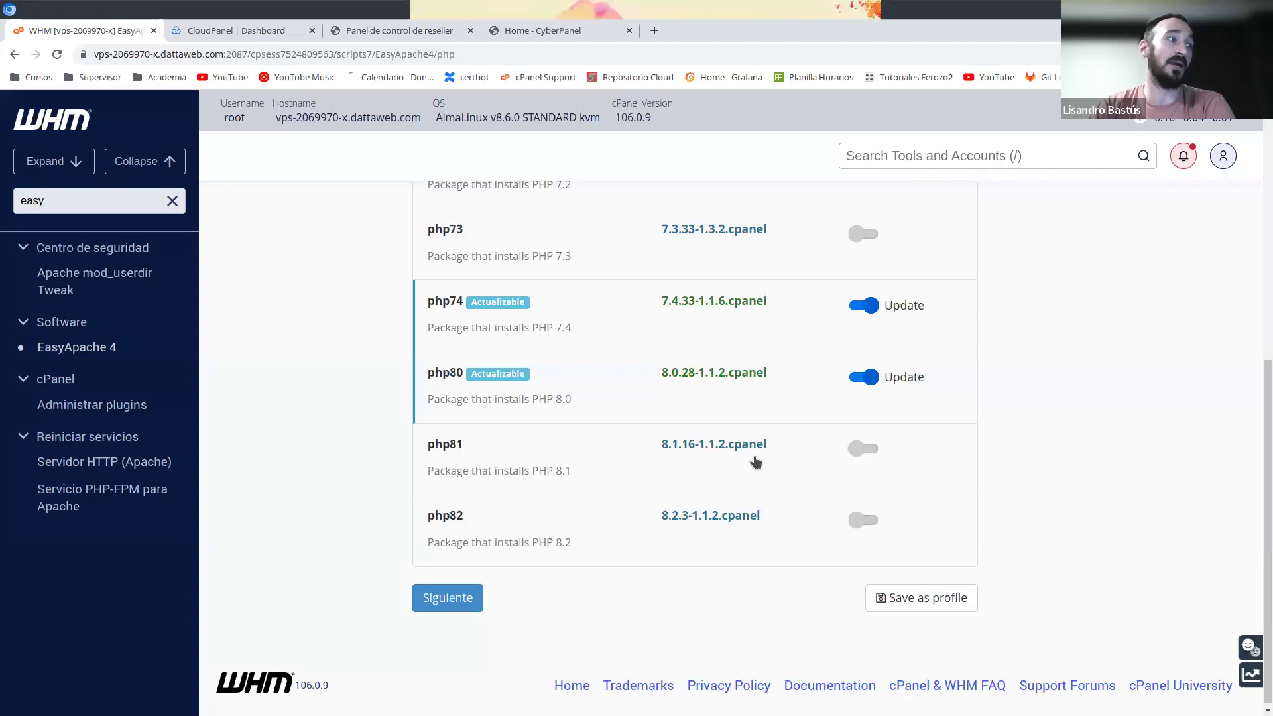
{"action": "scroll", "coordinate": [831, 456], "scroll_direction": "up", "scroll_amount": 4}
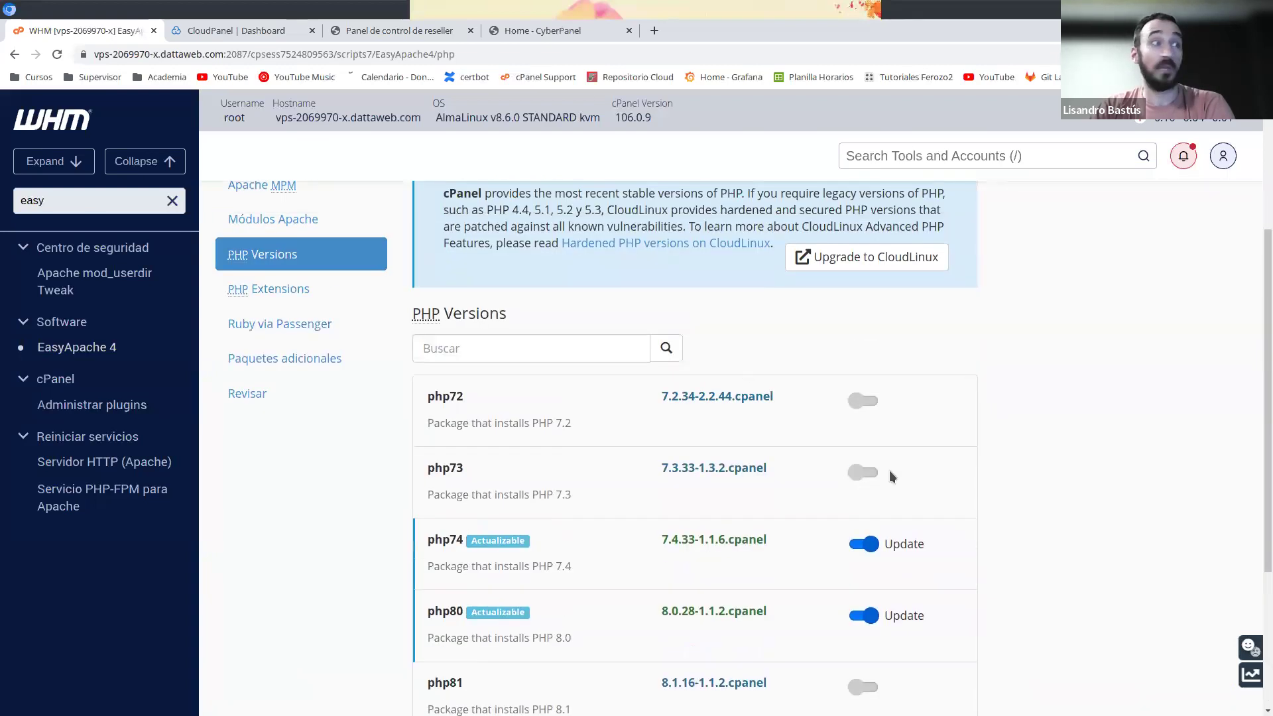
{"action": "scroll", "coordinate": [889, 471], "scroll_direction": "down", "scroll_amount": 2}
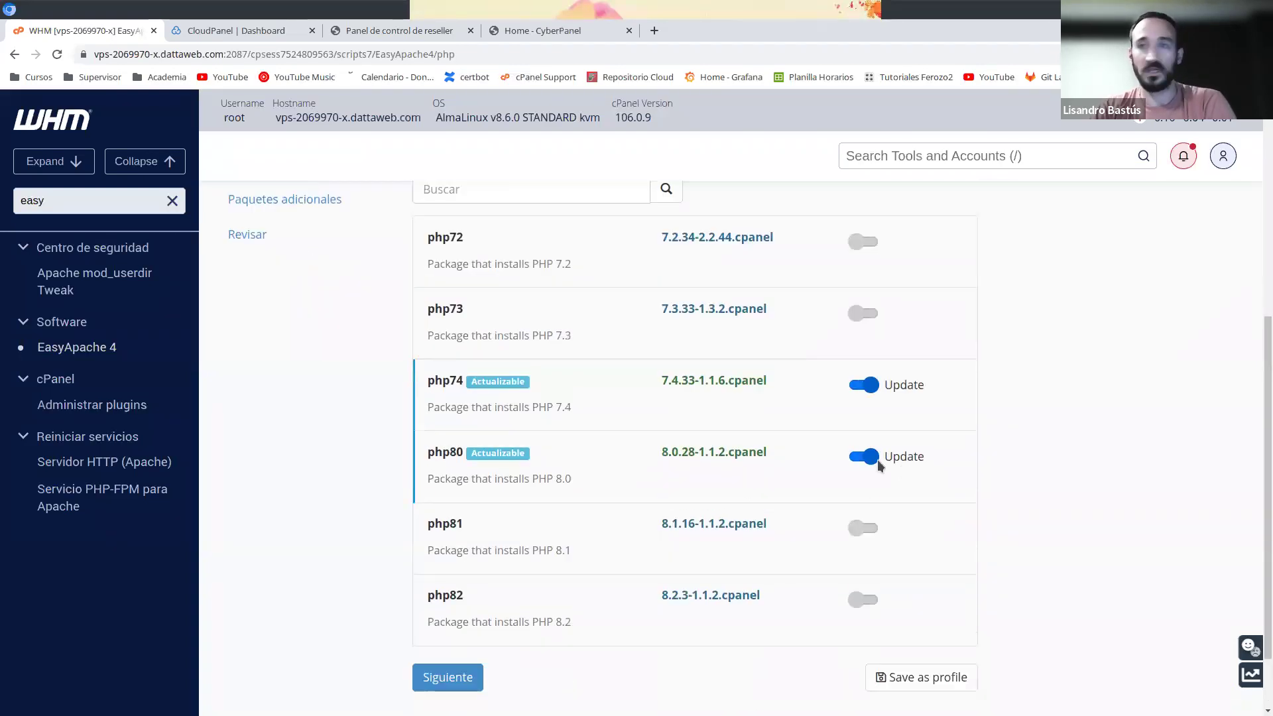
{"action": "scroll", "coordinate": [369, 290], "scroll_direction": "up", "scroll_amount": 4}
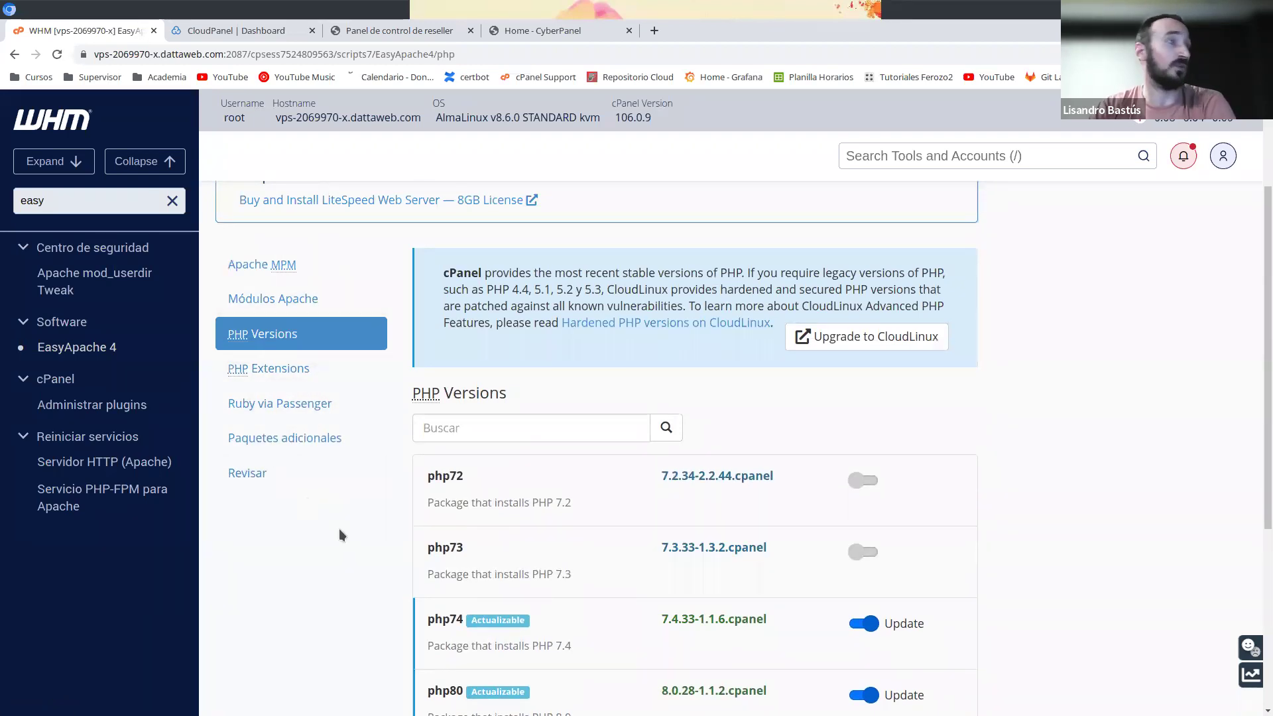
{"action": "scroll", "coordinate": [370, 527], "scroll_direction": "down", "scroll_amount": 5}
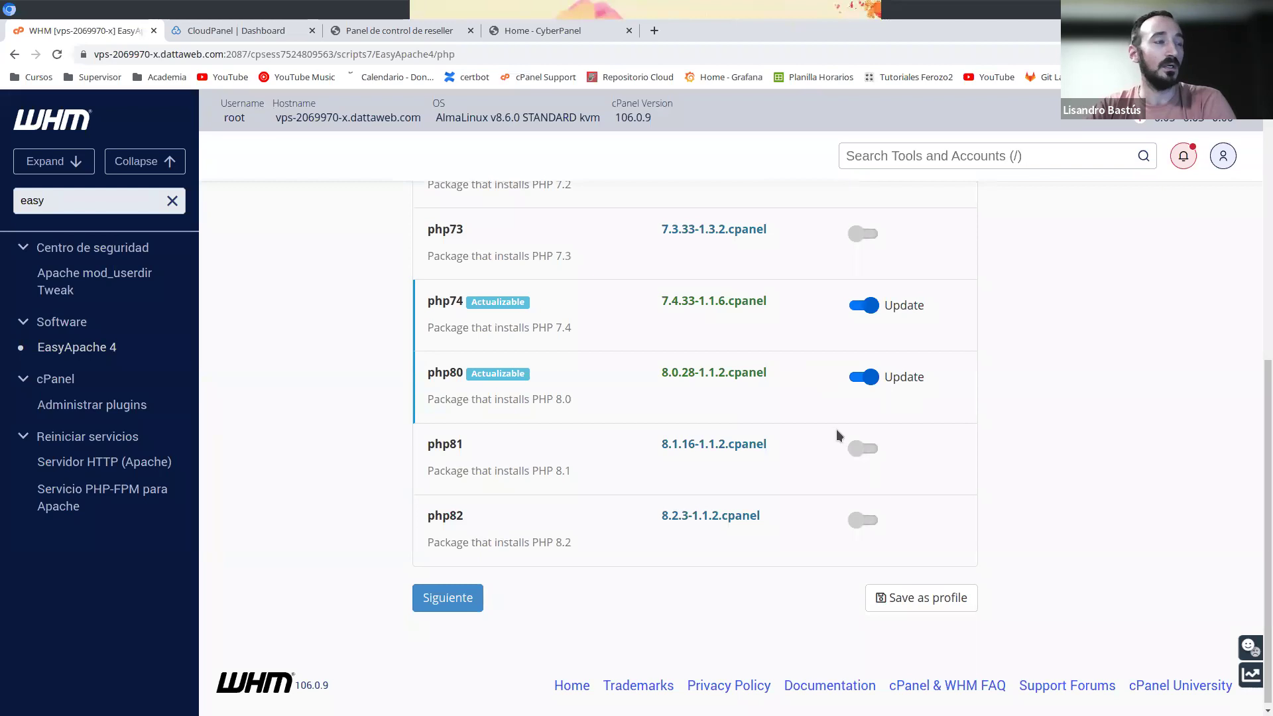
{"action": "scroll", "coordinate": [621, 455], "scroll_direction": "up", "scroll_amount": 3}
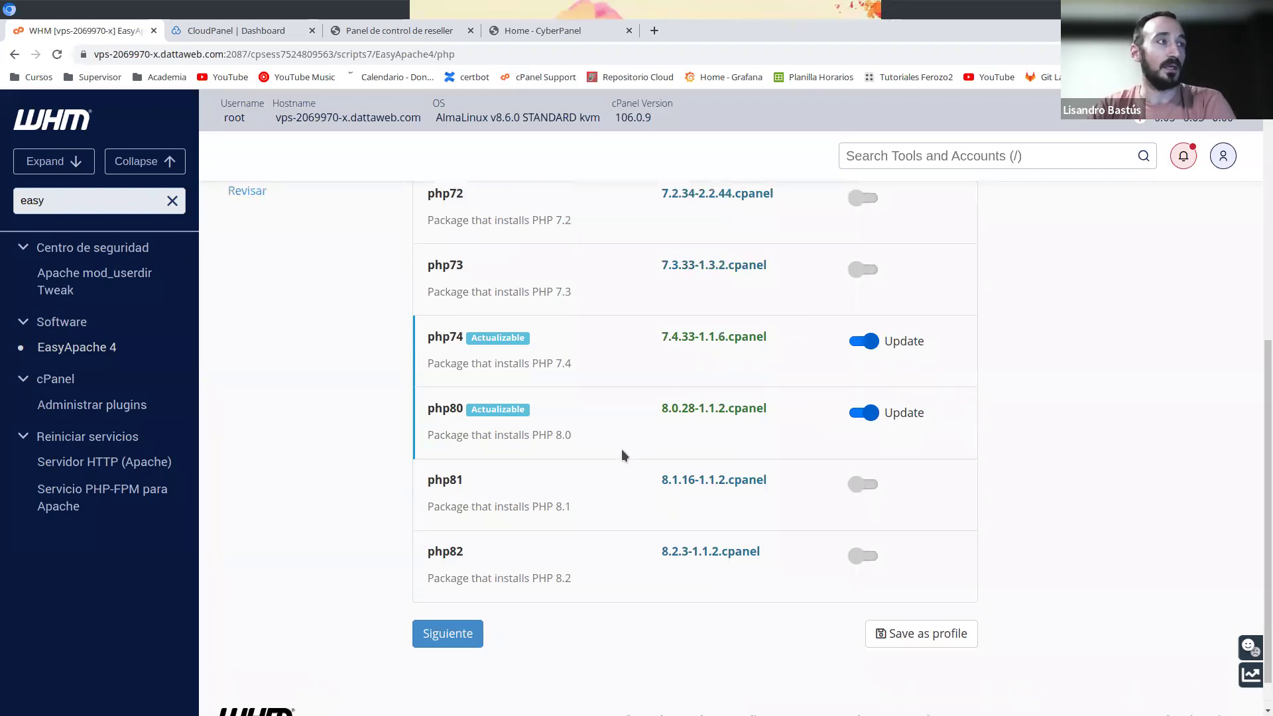
{"action": "scroll", "coordinate": [622, 455], "scroll_direction": "down", "scroll_amount": 3}
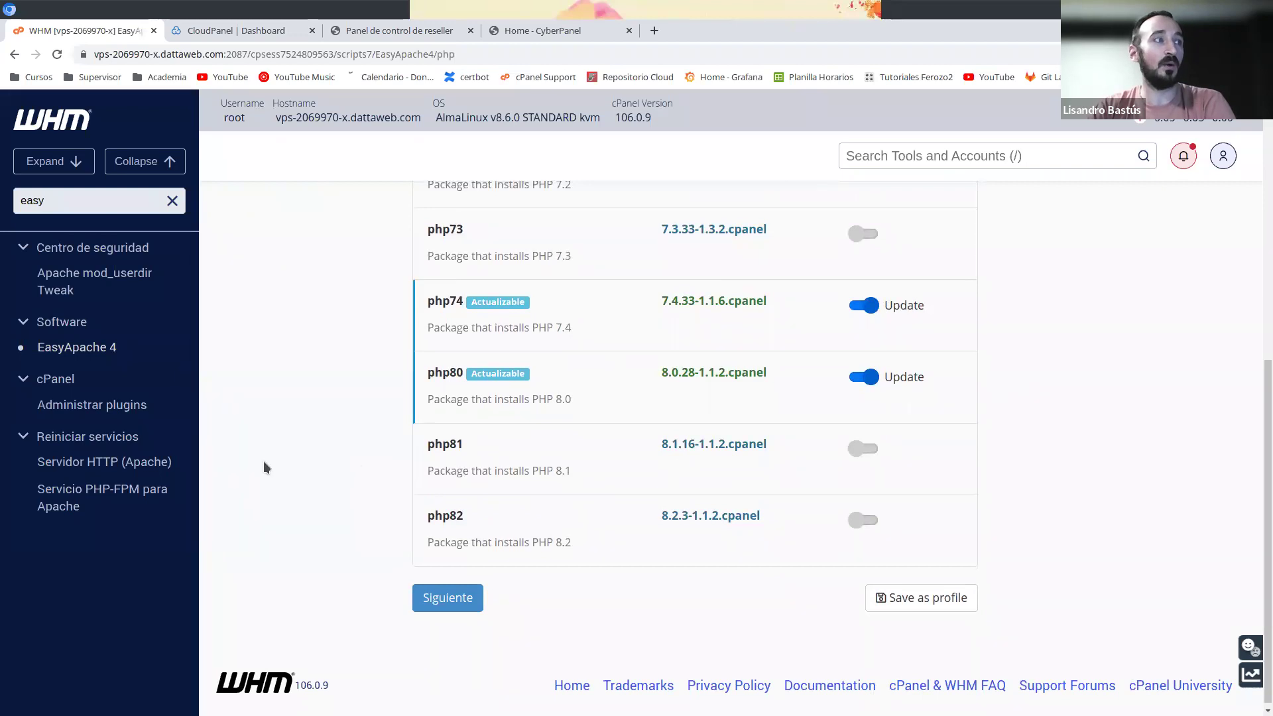
{"action": "scroll", "coordinate": [337, 477], "scroll_direction": "up", "scroll_amount": 5}
{"action": "scroll", "coordinate": [337, 477], "scroll_direction": "up", "scroll_amount": 3}
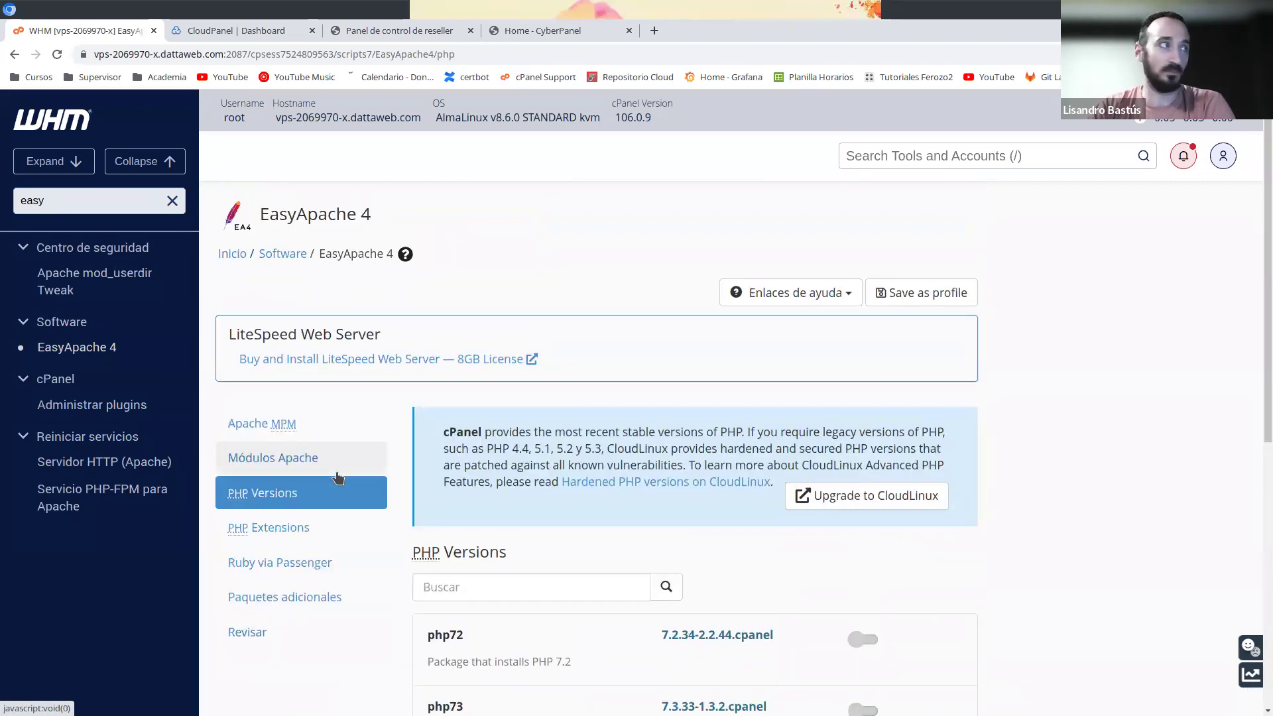
- Return to the WHM home page, look over its favorites, and clear the tool search
{"action": "left_click", "coordinate": [59, 128]}
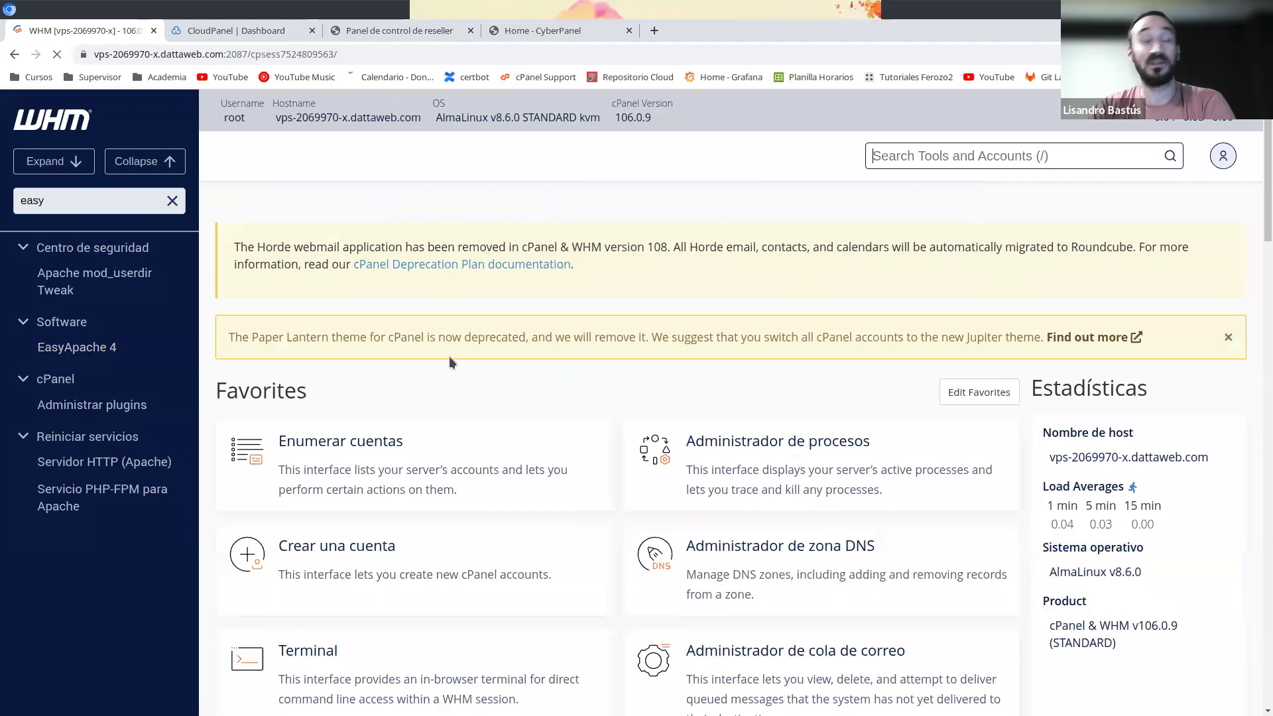
{"action": "scroll", "coordinate": [517, 364], "scroll_direction": "down", "scroll_amount": 3}
{"action": "scroll", "coordinate": [600, 415], "scroll_direction": "up", "scroll_amount": 3}
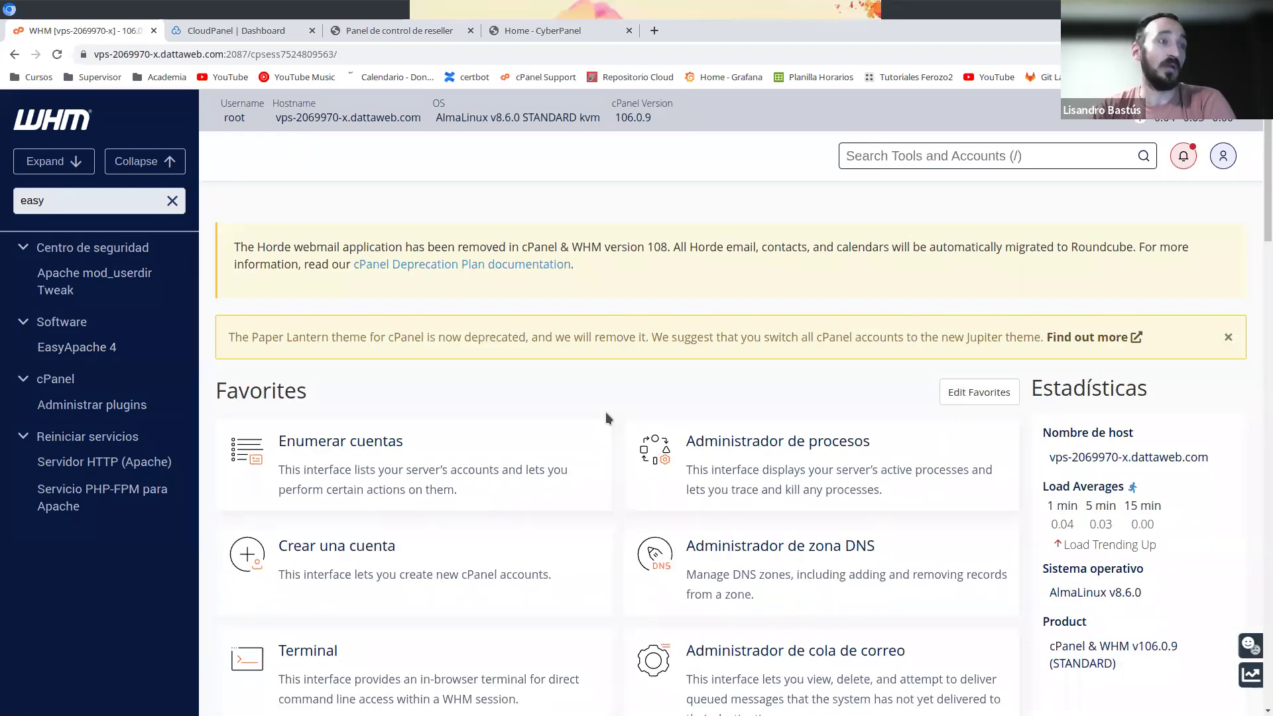
{"action": "left_click", "coordinate": [172, 201]}
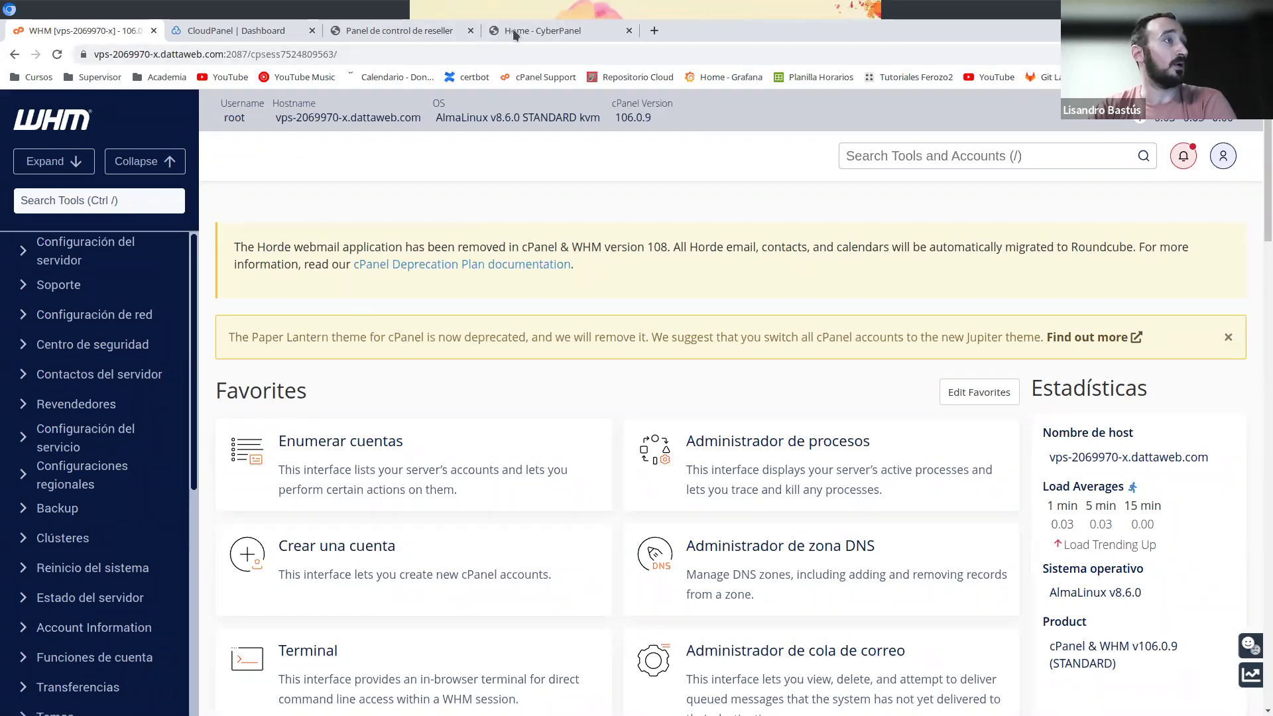
- Switch past the Ferozo reseller panel to CyberPanel and examine its home page functions and resource gauges
{"action": "left_click", "coordinate": [384, 33]}
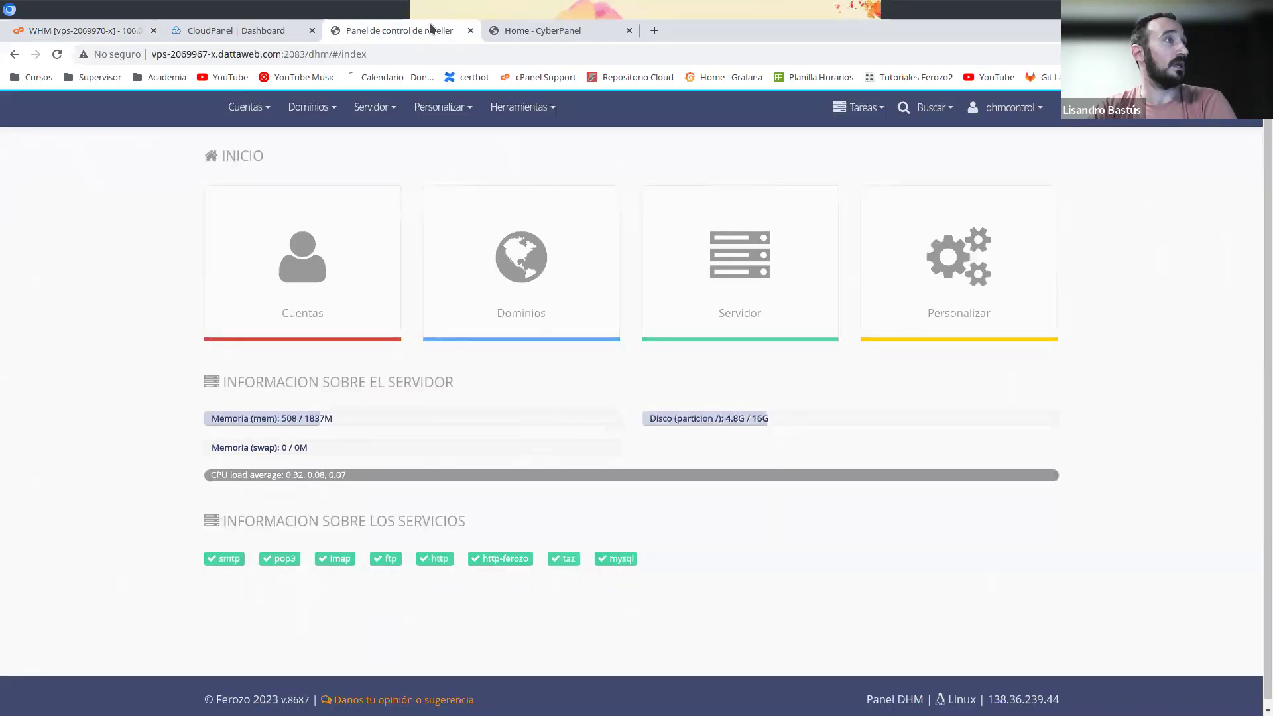
{"action": "left_click", "coordinate": [514, 34]}
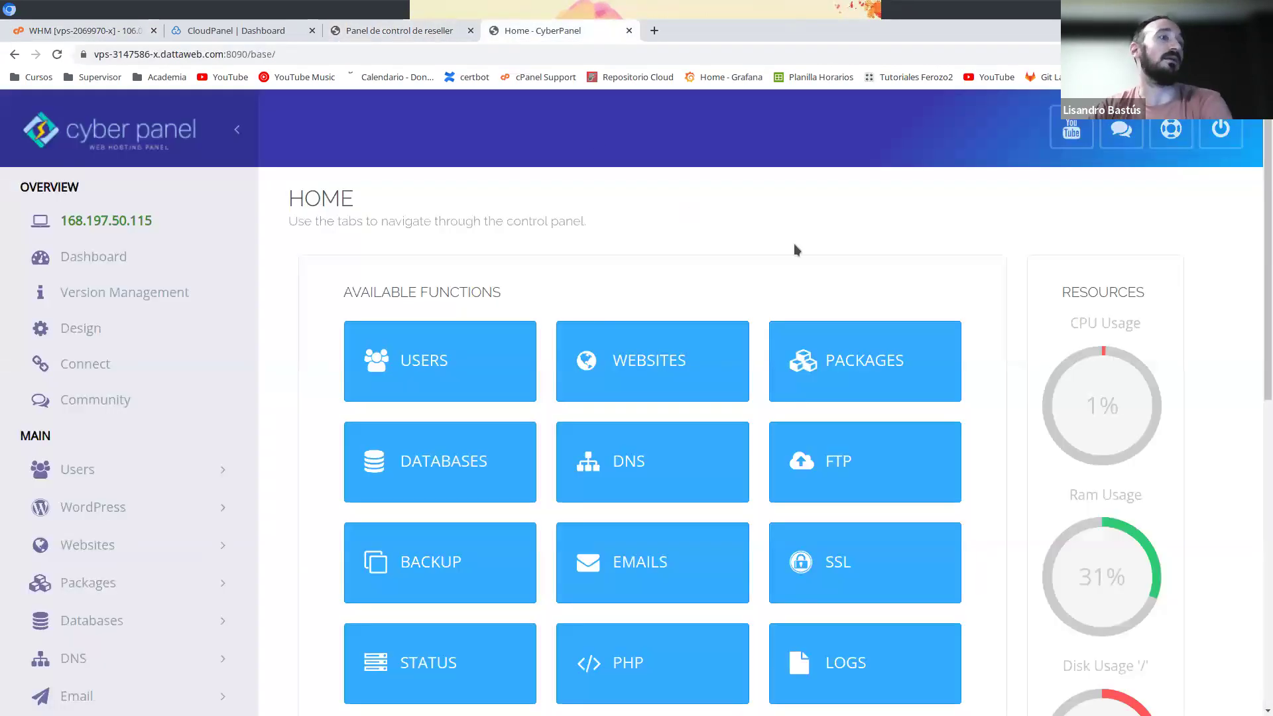
{"action": "scroll", "coordinate": [745, 224], "scroll_direction": "down", "scroll_amount": 1}
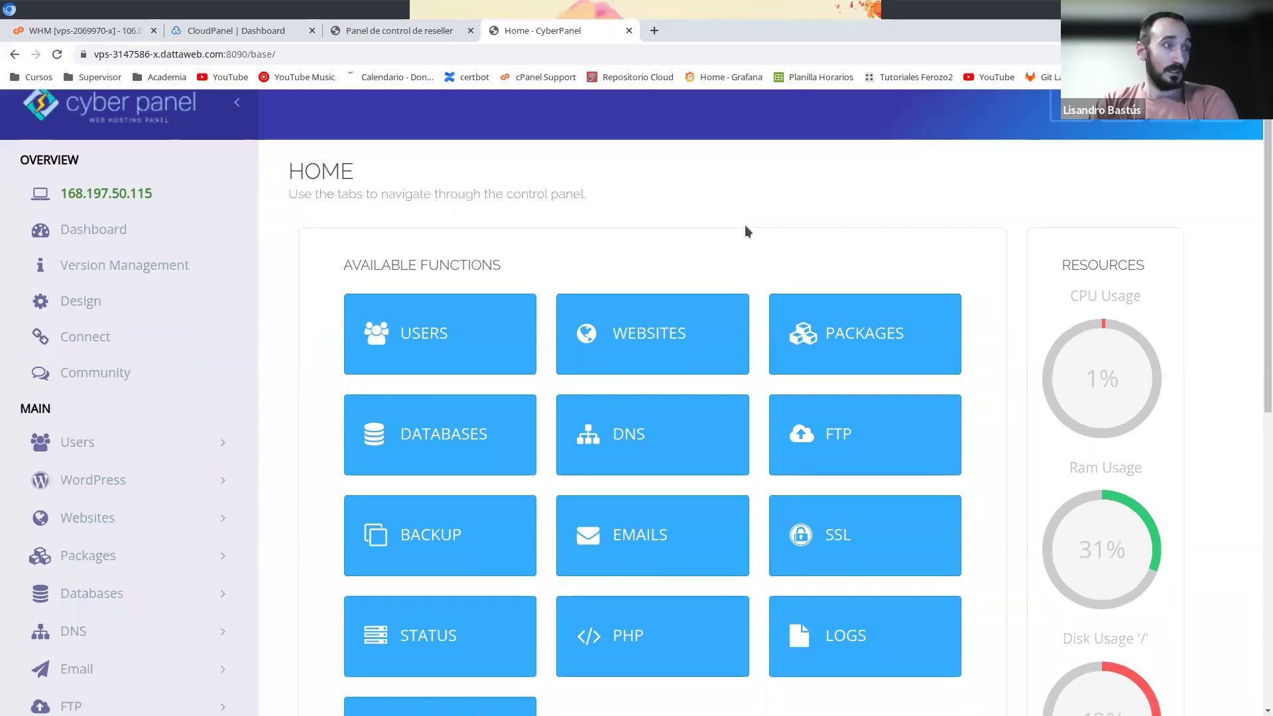
{"action": "scroll", "coordinate": [745, 224], "scroll_direction": "up", "scroll_amount": 1}
{"action": "scroll", "coordinate": [745, 230], "scroll_direction": "down", "scroll_amount": 3}
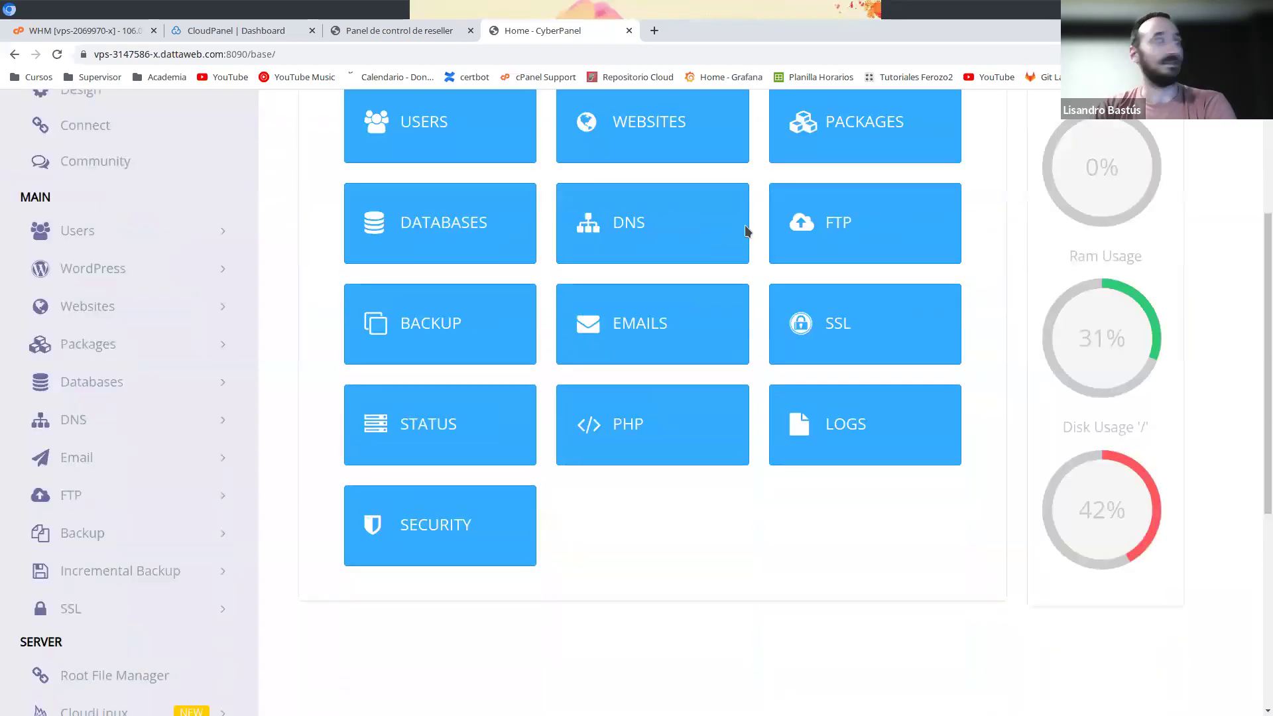
{"action": "scroll", "coordinate": [745, 230], "scroll_direction": "up", "scroll_amount": 3}
{"action": "scroll", "coordinate": [745, 230], "scroll_direction": "down", "scroll_amount": 2}
{"action": "scroll", "coordinate": [745, 230], "scroll_direction": "up", "scroll_amount": 2}
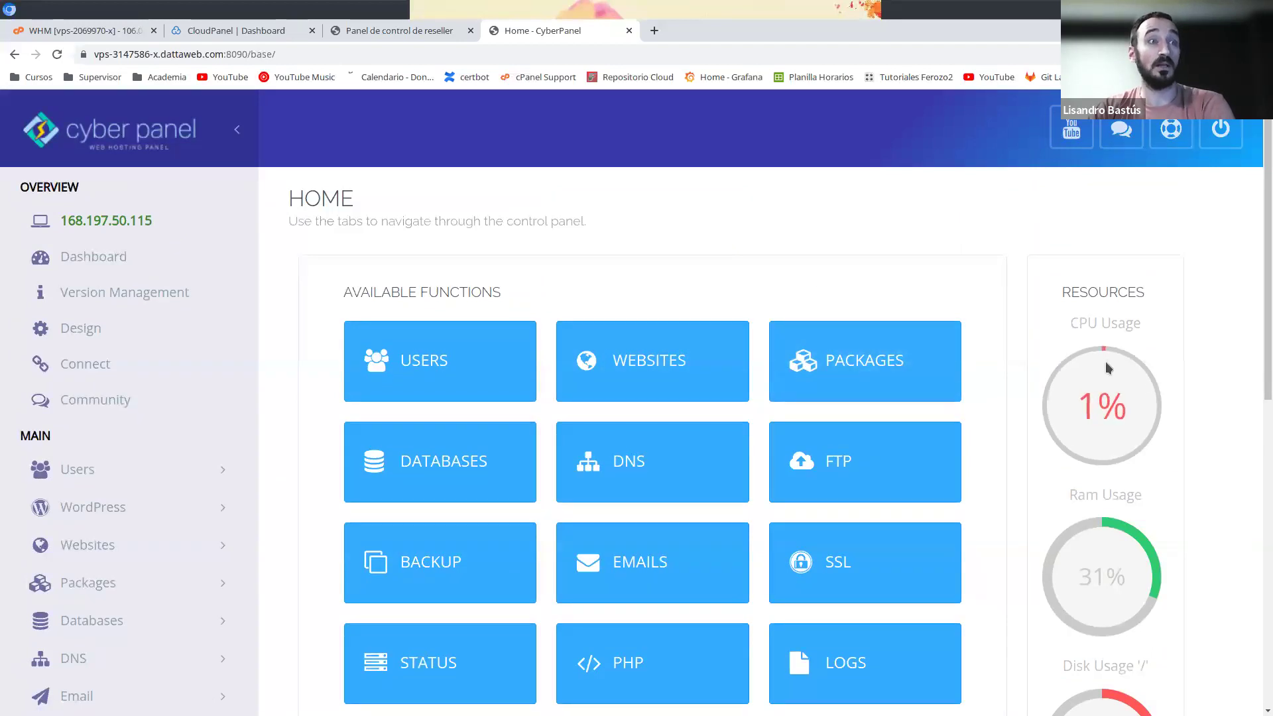
- Review the available functions on the CyberPanel home page and open the list of users
{"action": "scroll", "coordinate": [1104, 361], "scroll_direction": "down", "scroll_amount": 3}
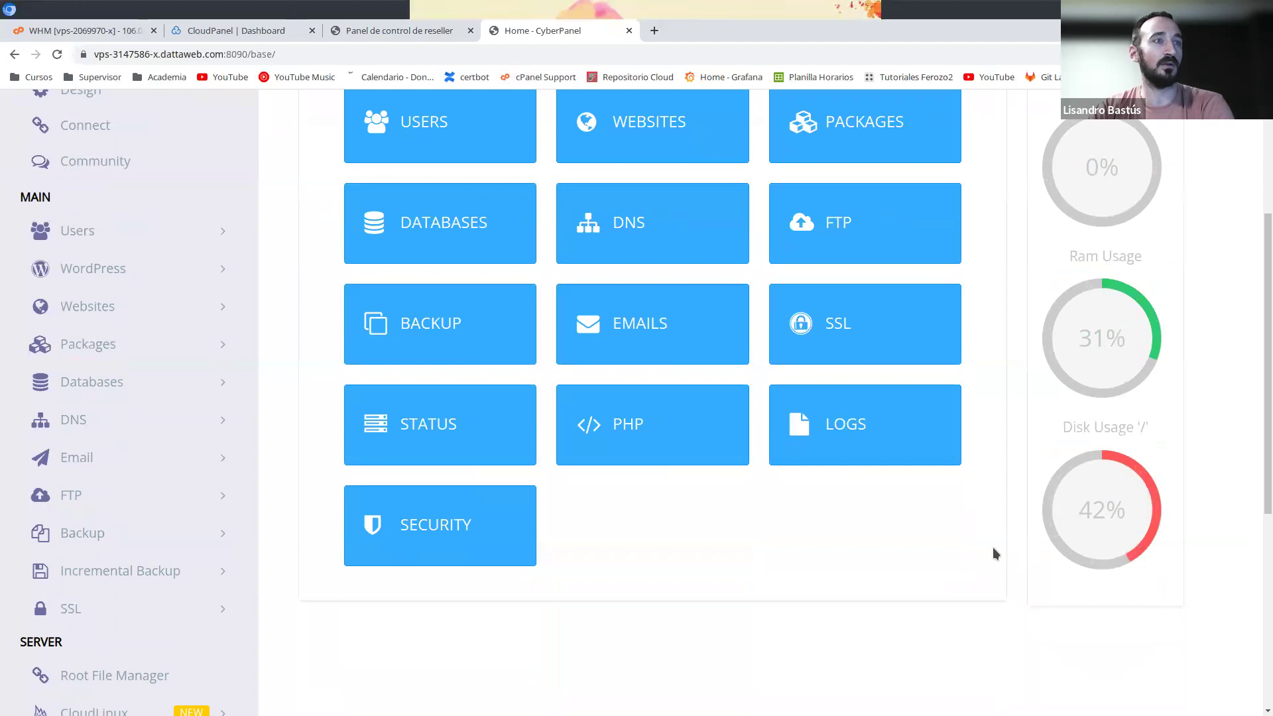
{"action": "scroll", "coordinate": [993, 547], "scroll_direction": "up", "scroll_amount": 3}
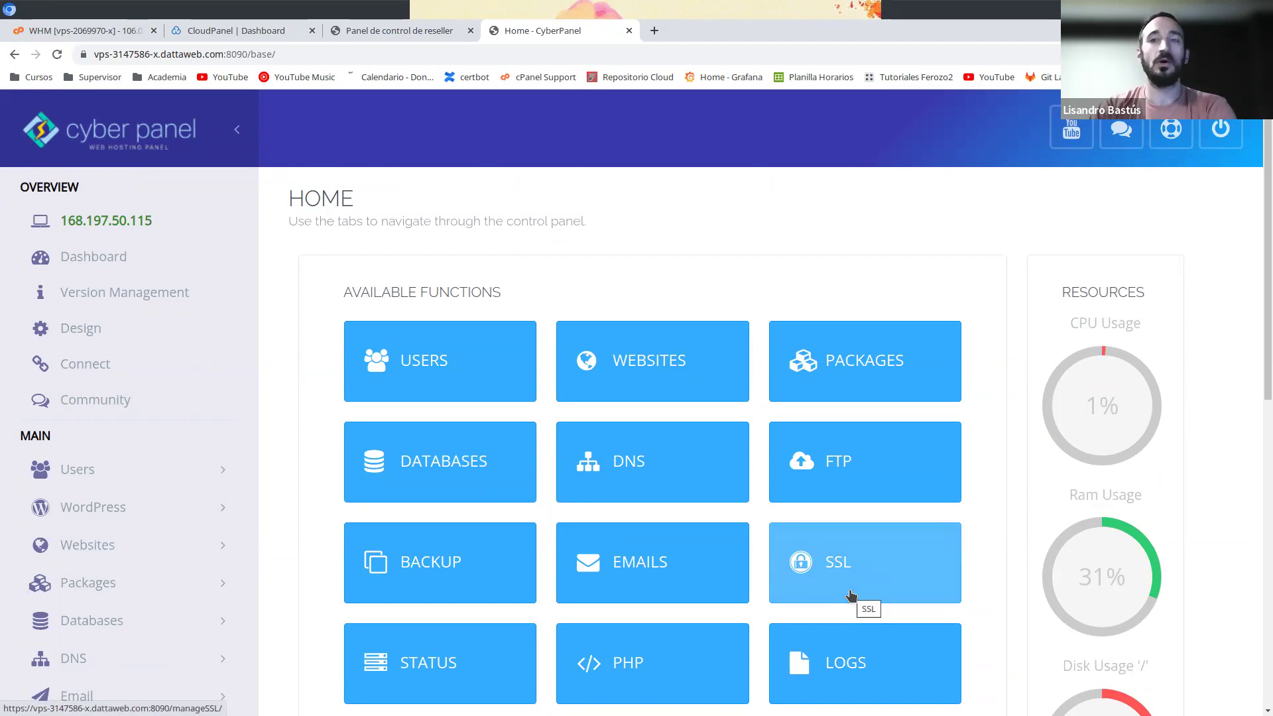
{"action": "left_click", "coordinate": [476, 367]}
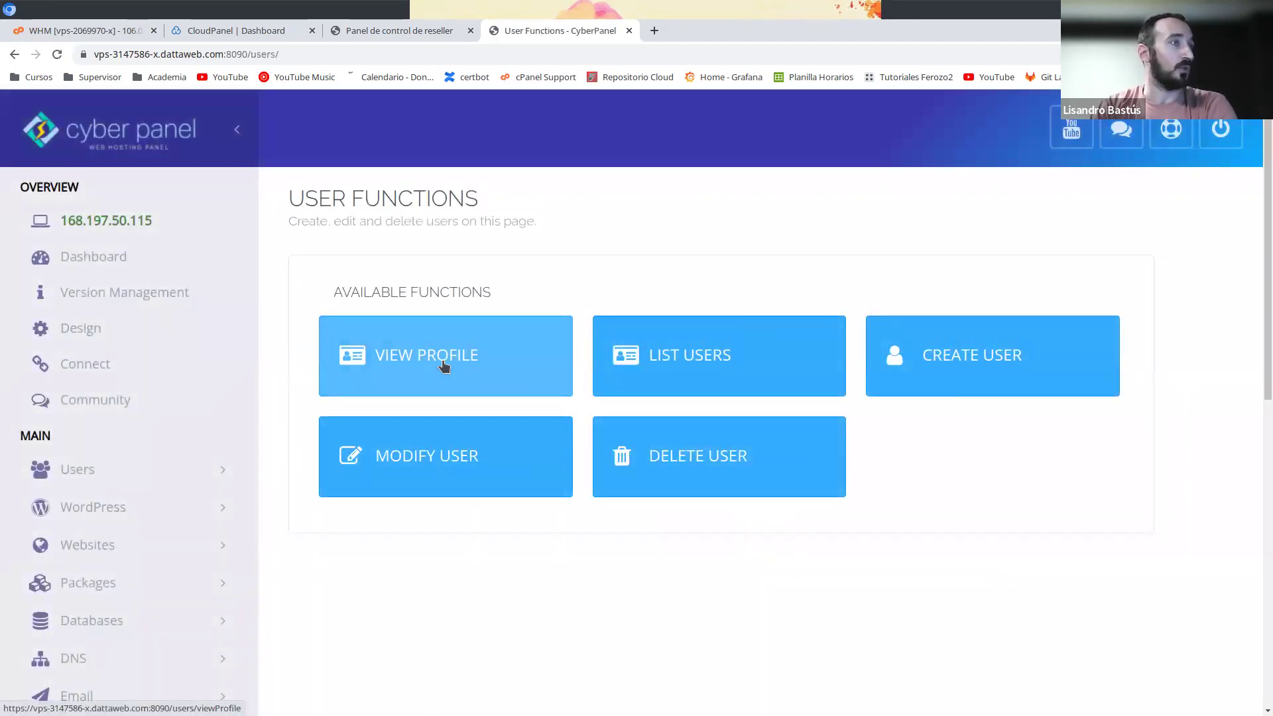
{"action": "left_click", "coordinate": [775, 368]}
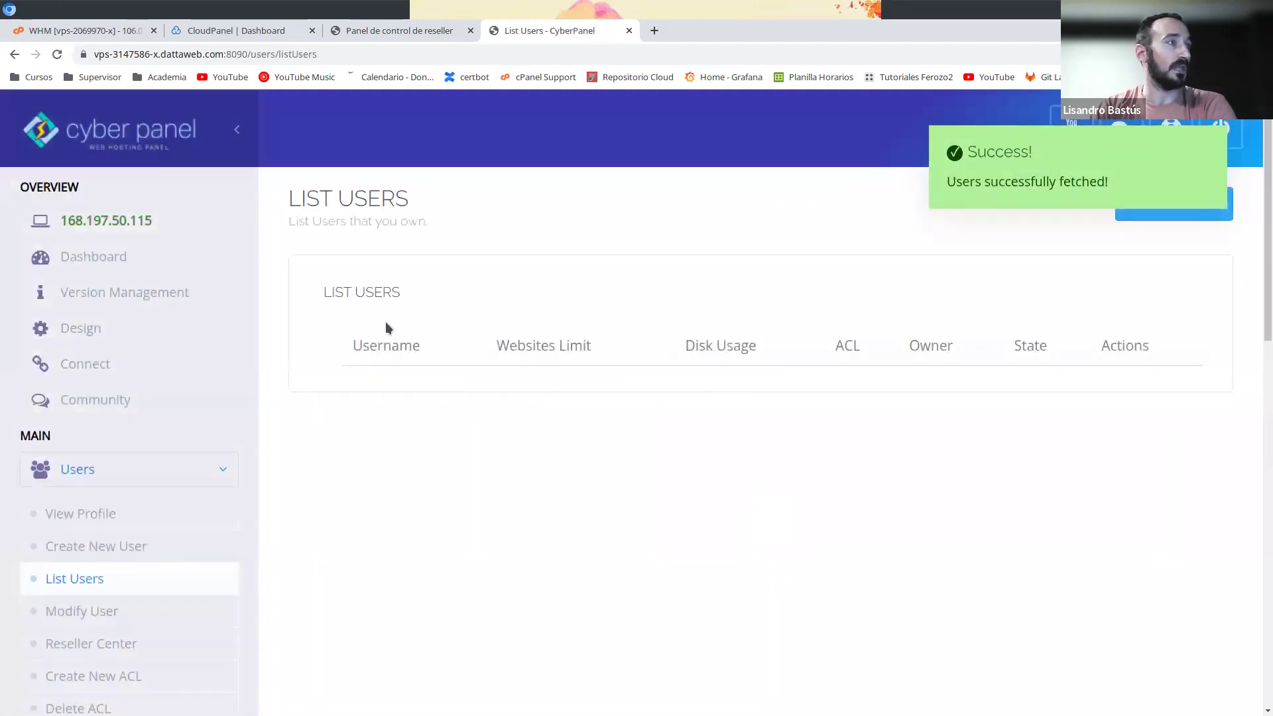
{"action": "scroll", "coordinate": [273, 497], "scroll_direction": "down", "scroll_amount": 2}
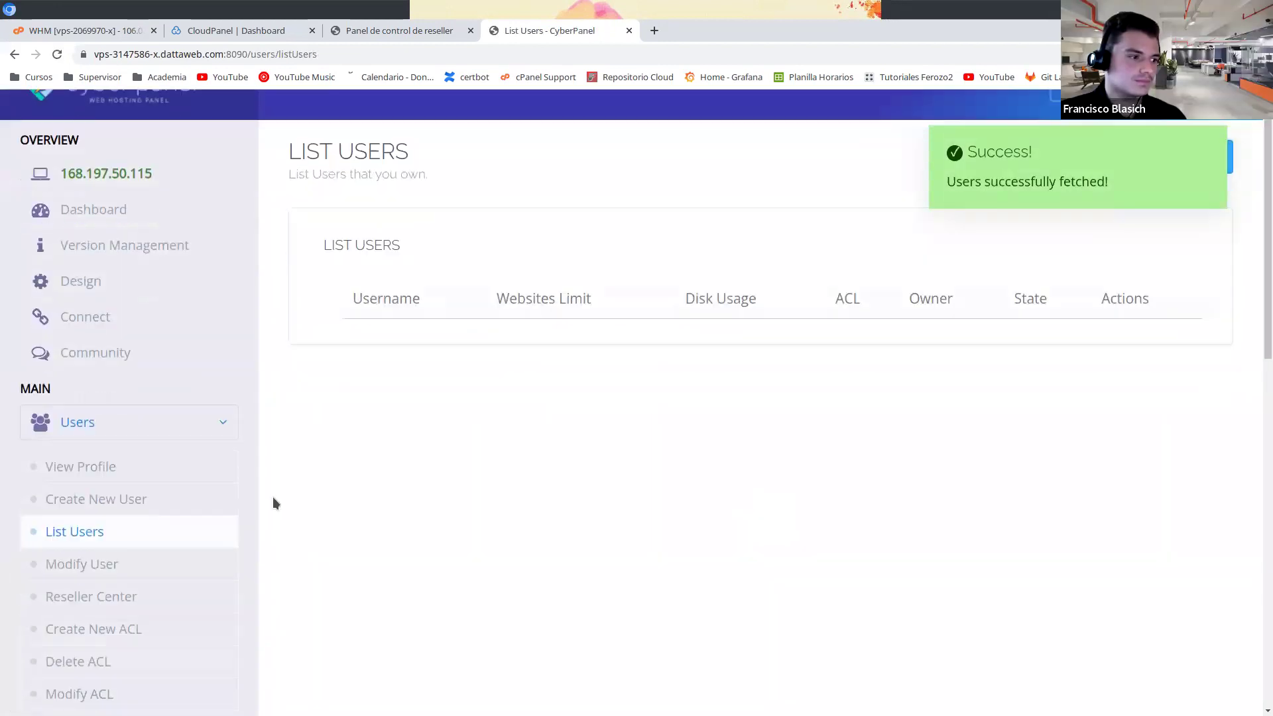
- Open the form for creating a new user and examine its fields and ACL options
{"action": "left_click", "coordinate": [139, 392]}
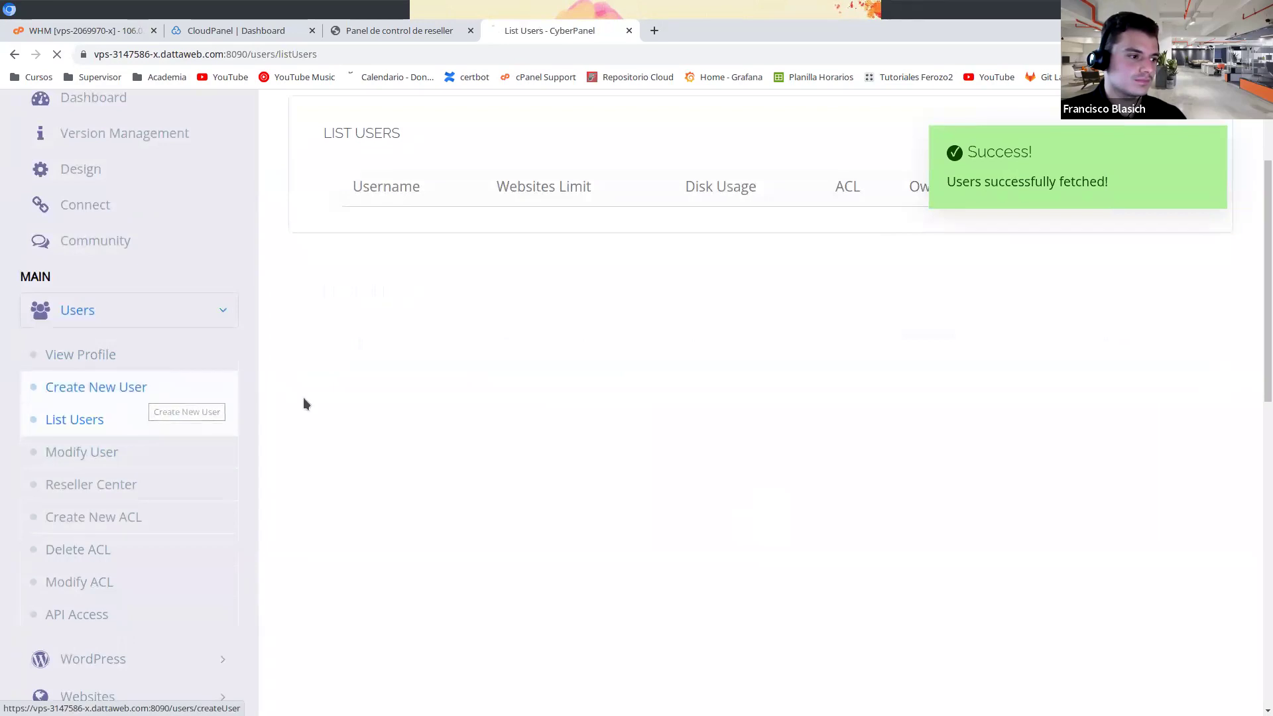
{"action": "left_click", "coordinate": [671, 366]}
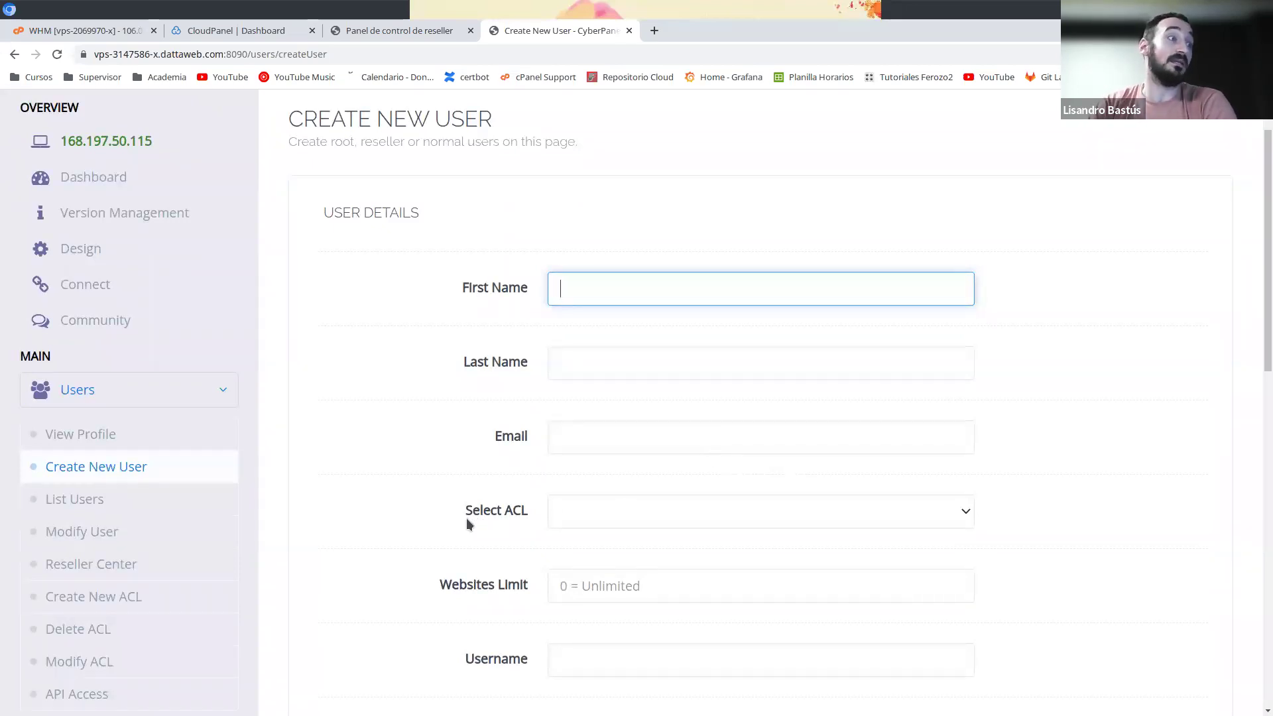
{"action": "left_click", "coordinate": [579, 516]}
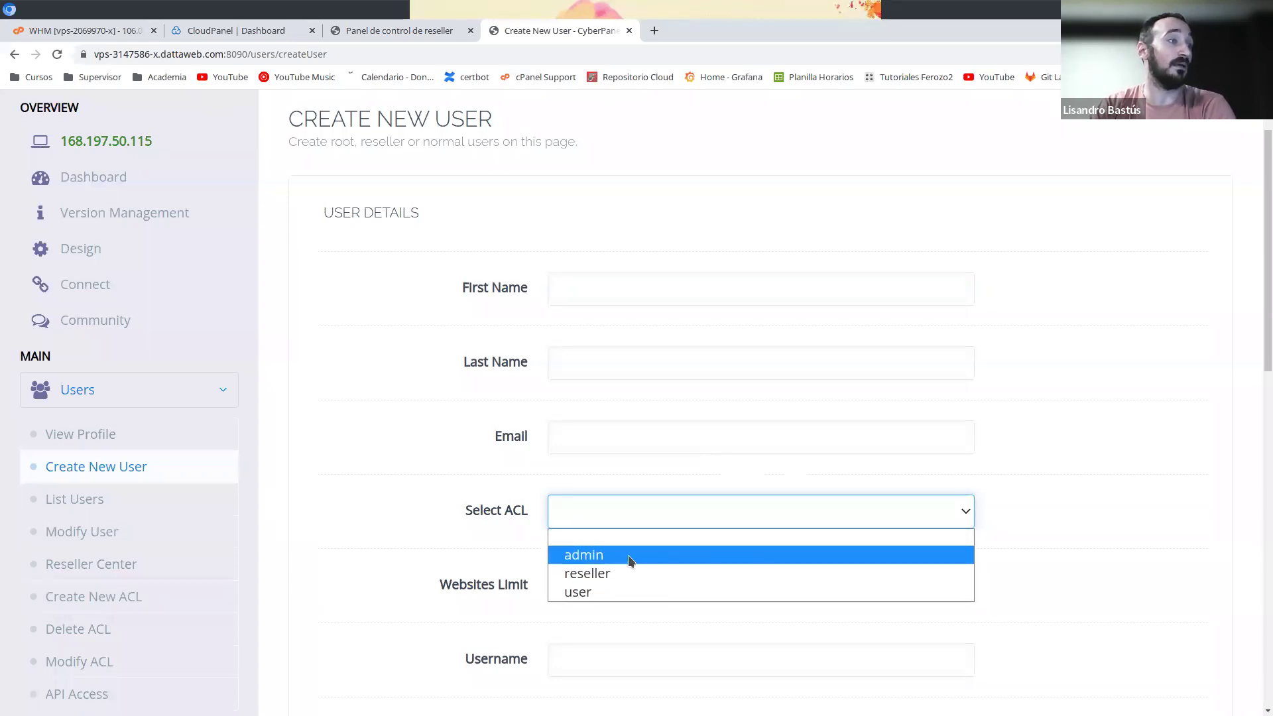
{"action": "left_click", "coordinate": [423, 555]}
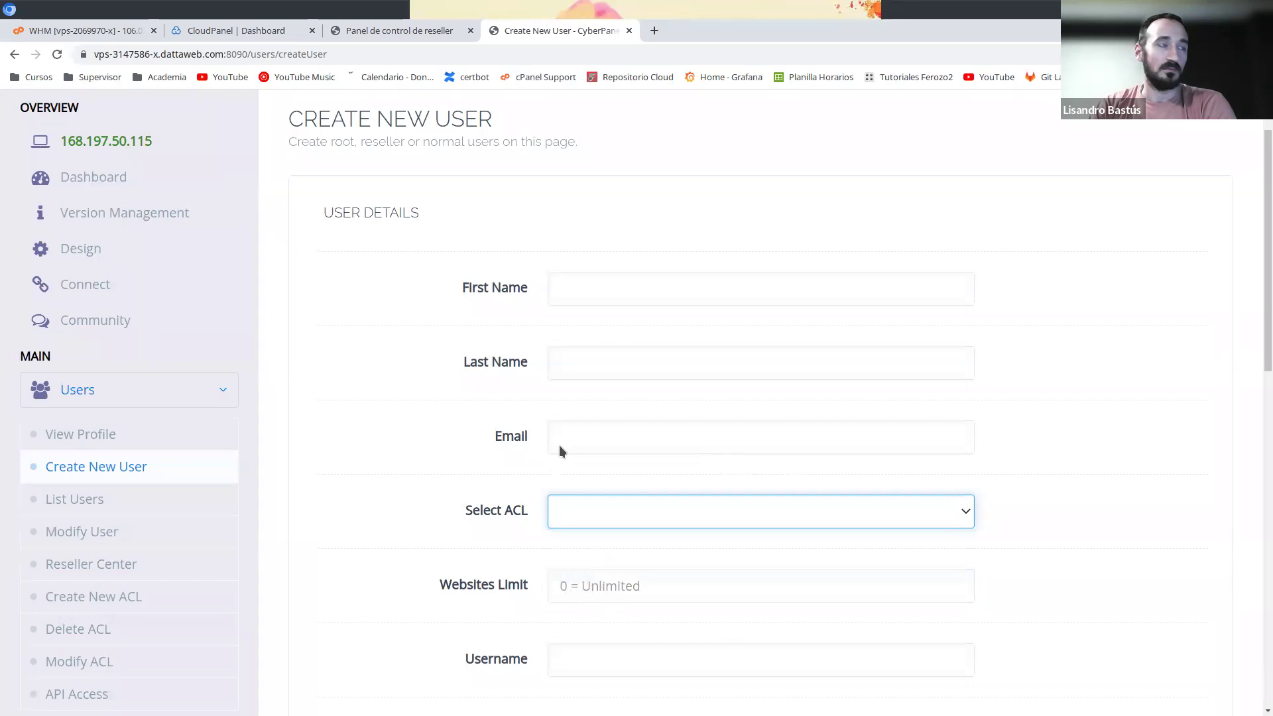
{"action": "scroll", "coordinate": [729, 358], "scroll_direction": "down", "scroll_amount": 2}
{"action": "scroll", "coordinate": [795, 371], "scroll_direction": "up", "scroll_amount": 2}
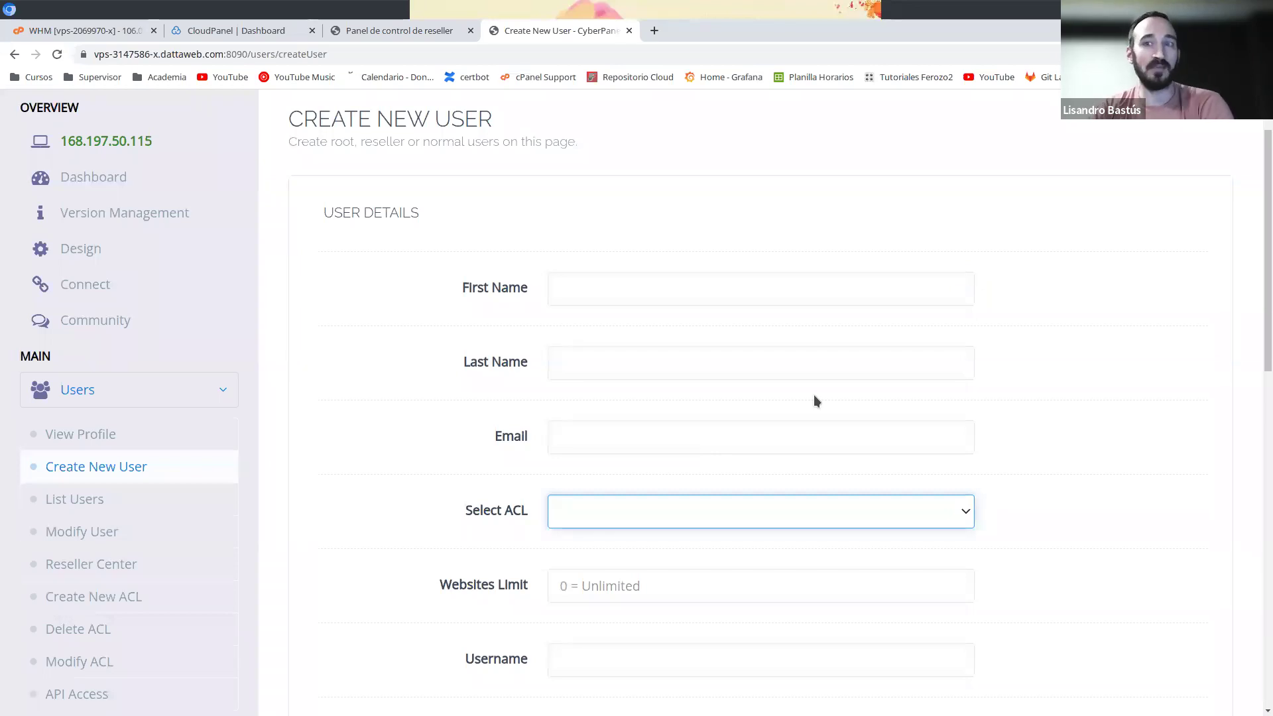
- Open the email account creation form and select the website vps-3147586-x.dattaweb.com to examine the account fields
{"action": "left_click", "coordinate": [221, 387]}
{"action": "scroll", "coordinate": [344, 411], "scroll_direction": "down", "scroll_amount": 3}
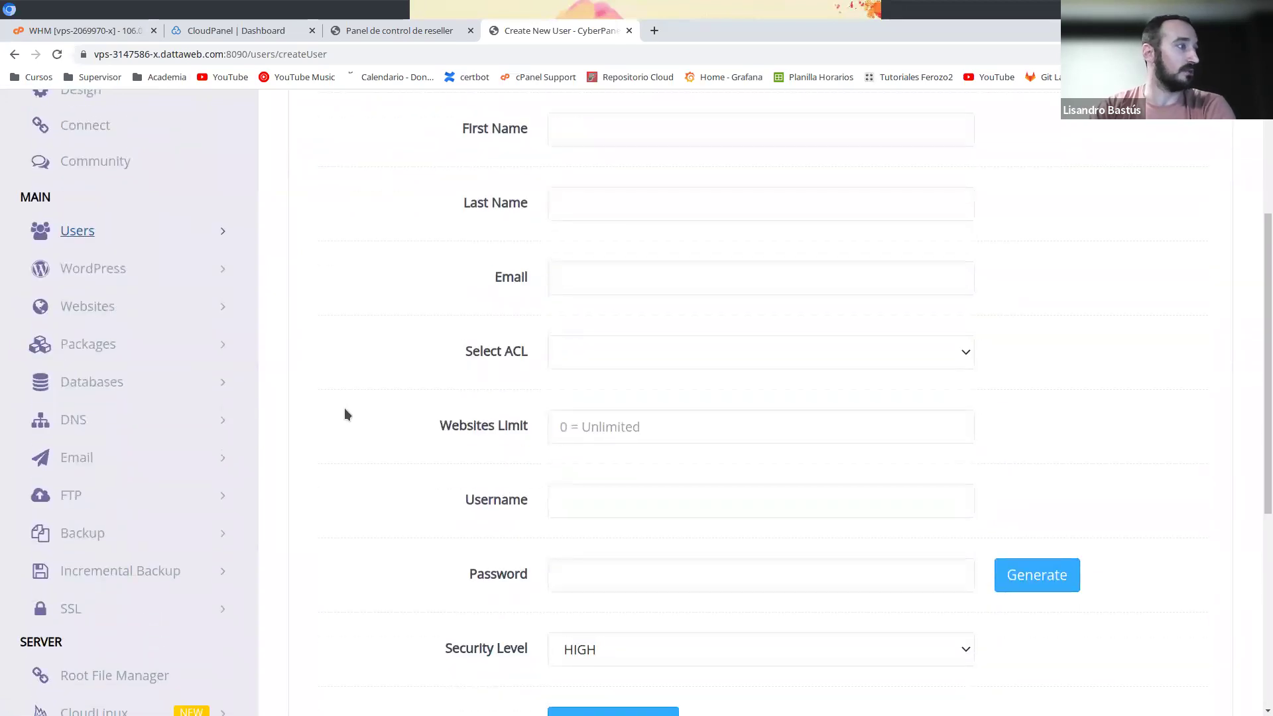
{"action": "left_click", "coordinate": [171, 456]}
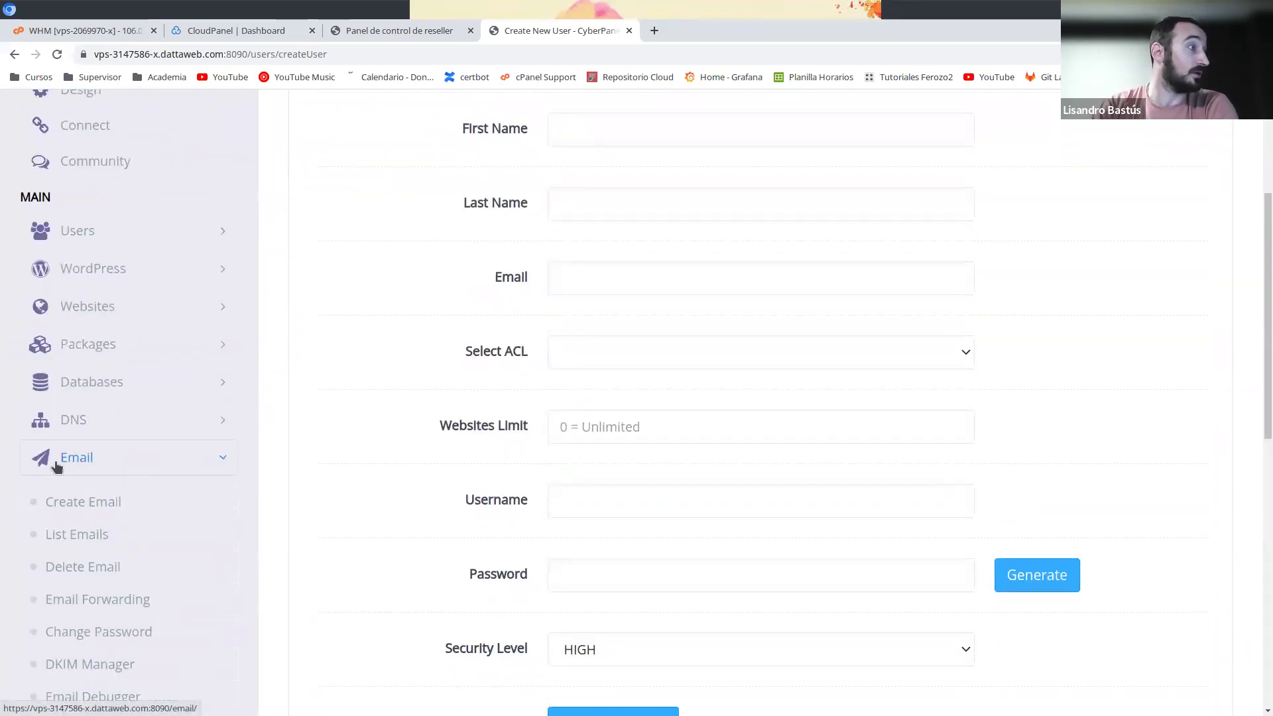
{"action": "left_click", "coordinate": [126, 502]}
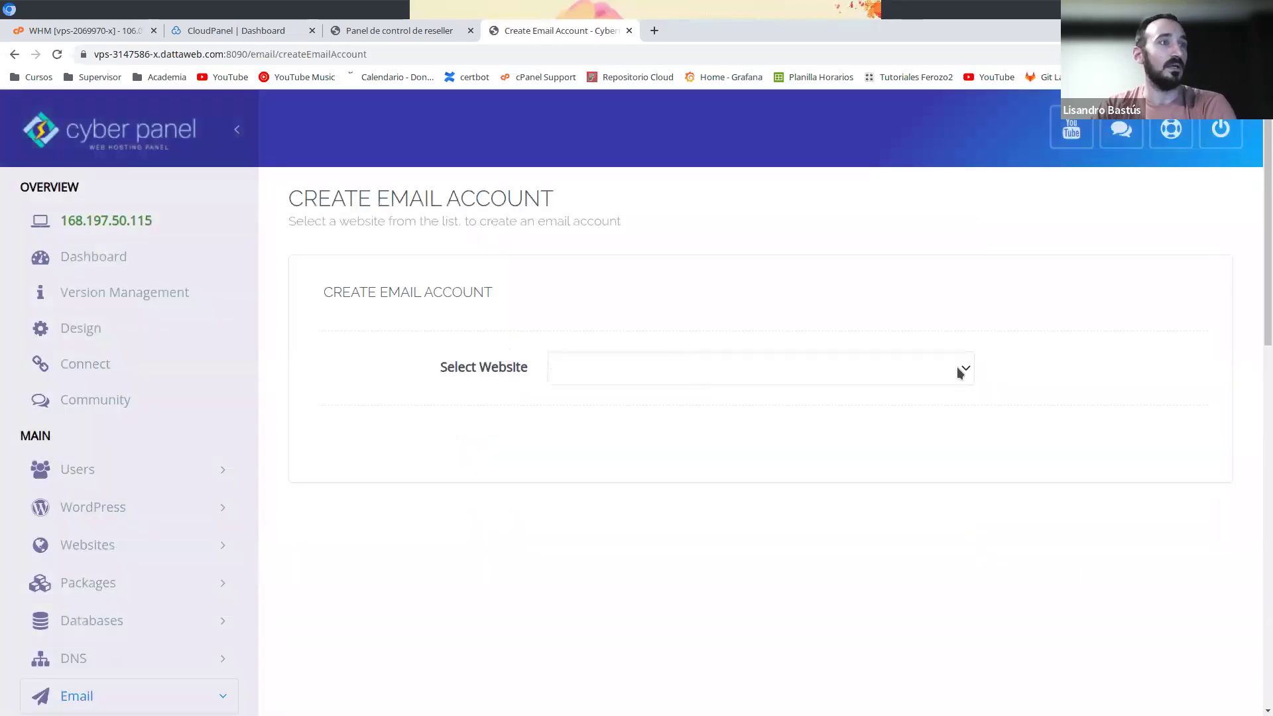
{"action": "left_click", "coordinate": [960, 370]}
{"action": "left_click", "coordinate": [837, 413]}
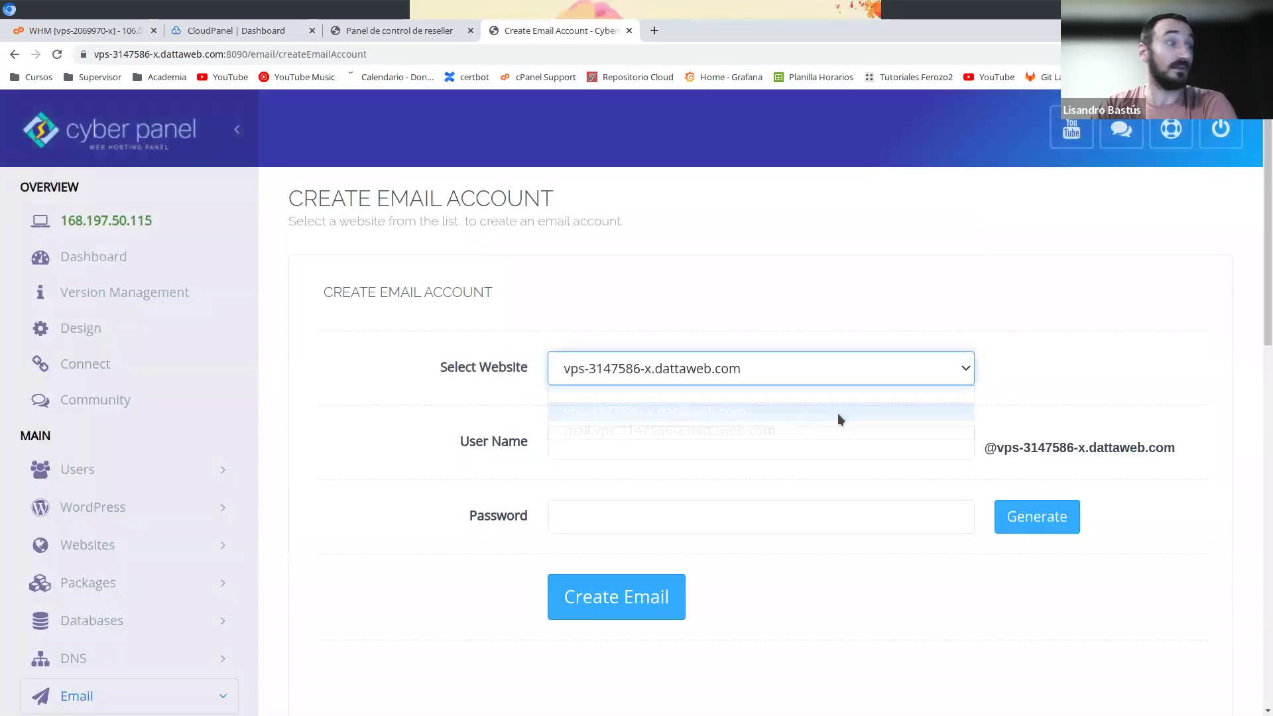
{"action": "left_click", "coordinate": [841, 455]}
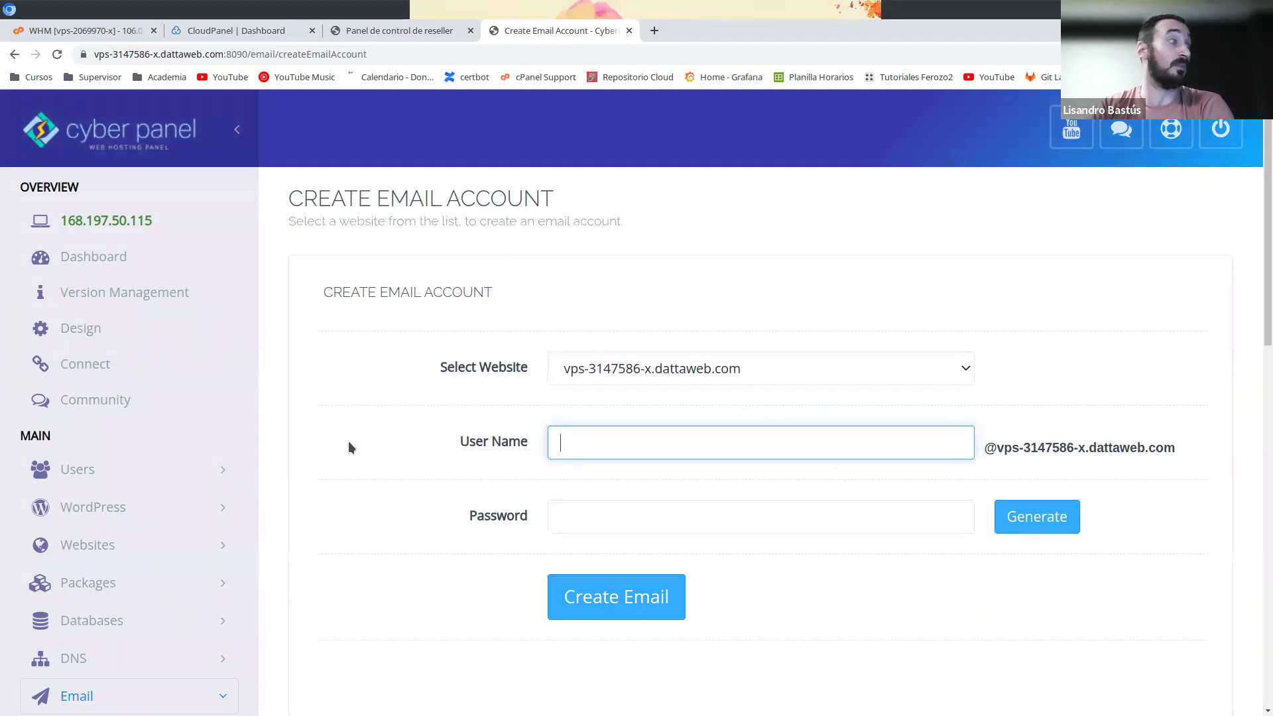
- Open the DNS nameserver creation form and examine its domain, nameserver and IP address fields
{"action": "scroll", "coordinate": [187, 424], "scroll_direction": "down", "scroll_amount": 5}
{"action": "left_click", "coordinate": [190, 387]}
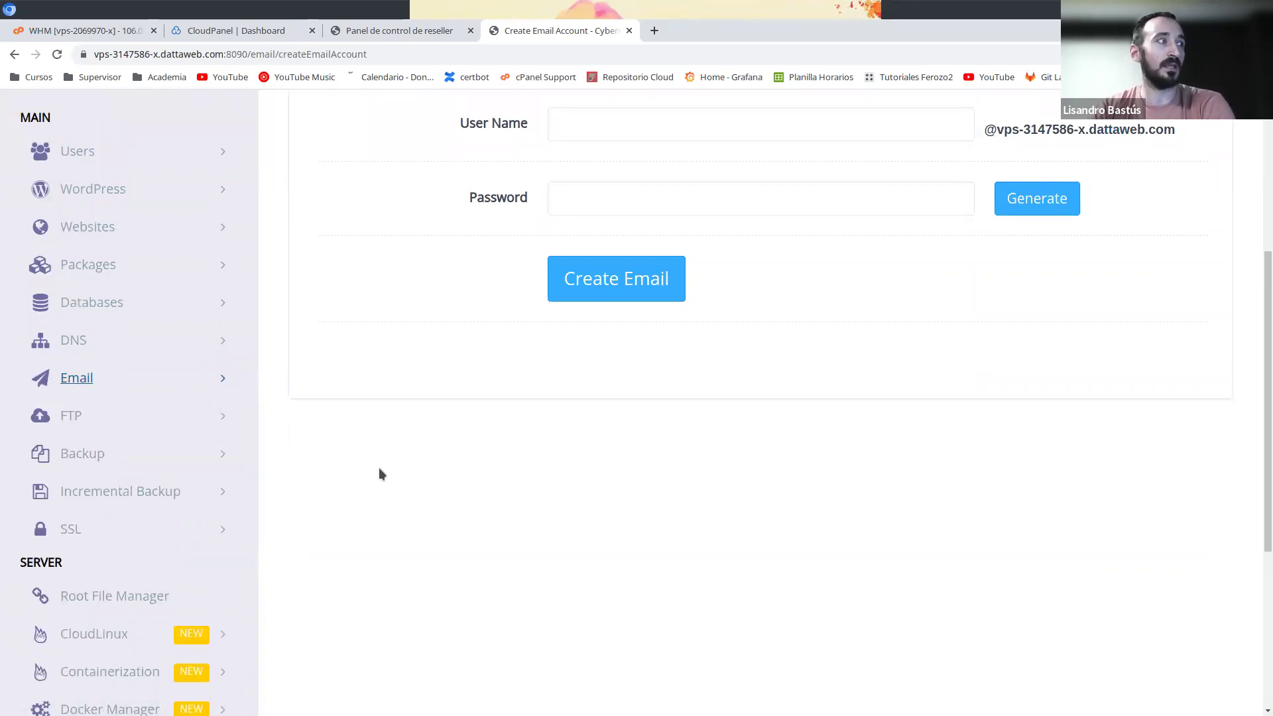
{"action": "left_click", "coordinate": [157, 340]}
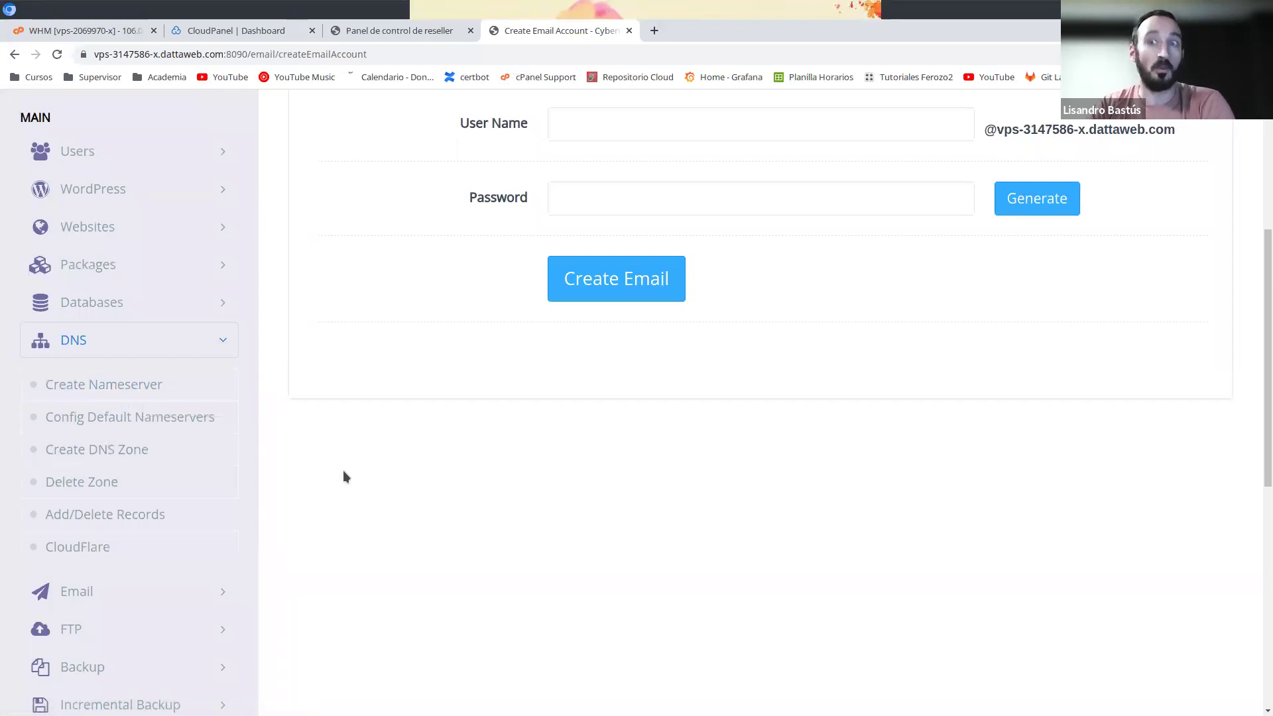
{"action": "left_click", "coordinate": [130, 390]}
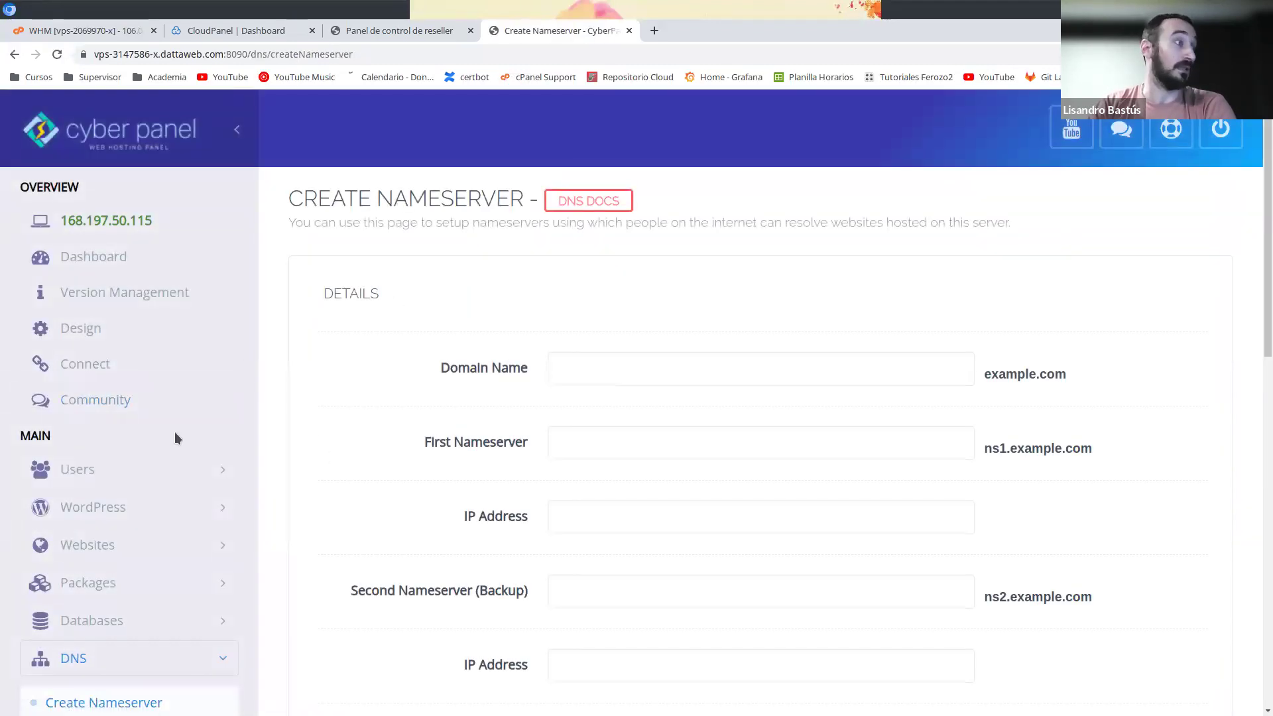
{"action": "scroll", "coordinate": [407, 408], "scroll_direction": "down", "scroll_amount": 3}
{"action": "scroll", "coordinate": [464, 348], "scroll_direction": "up", "scroll_amount": 3}
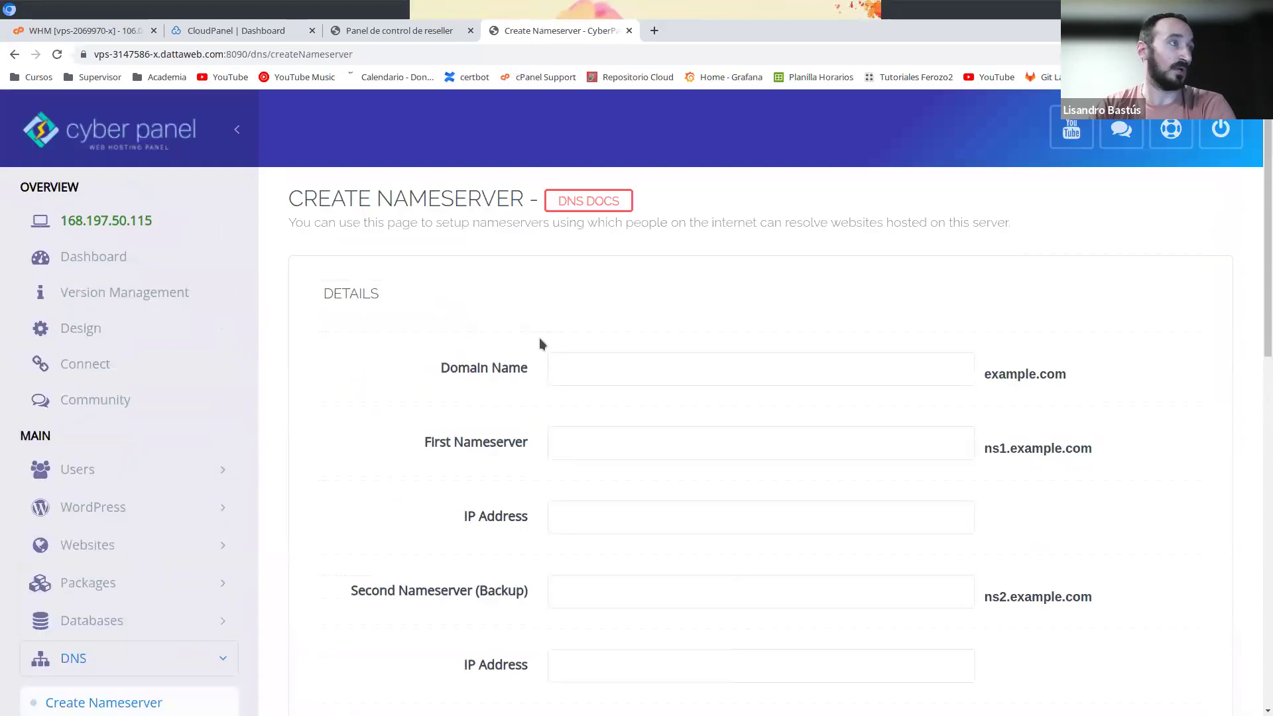
{"action": "left_click", "coordinate": [583, 369]}
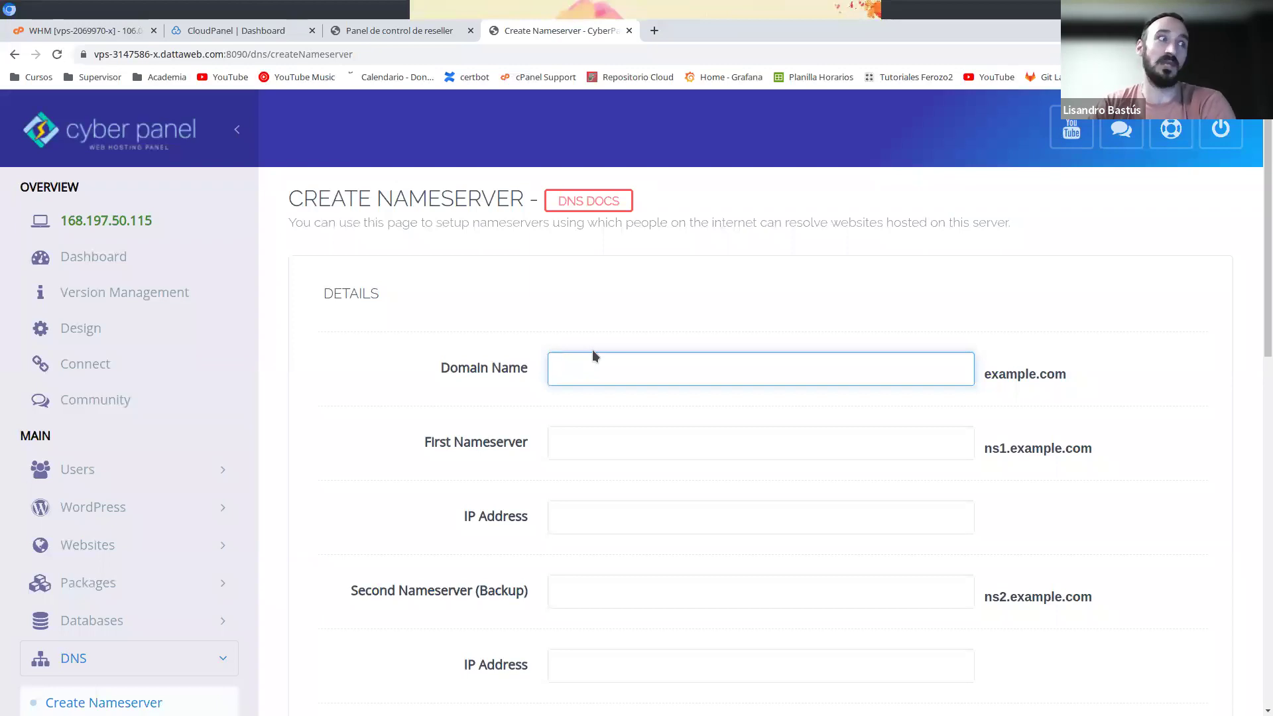
{"action": "scroll", "coordinate": [591, 349], "scroll_direction": "down", "scroll_amount": 2}
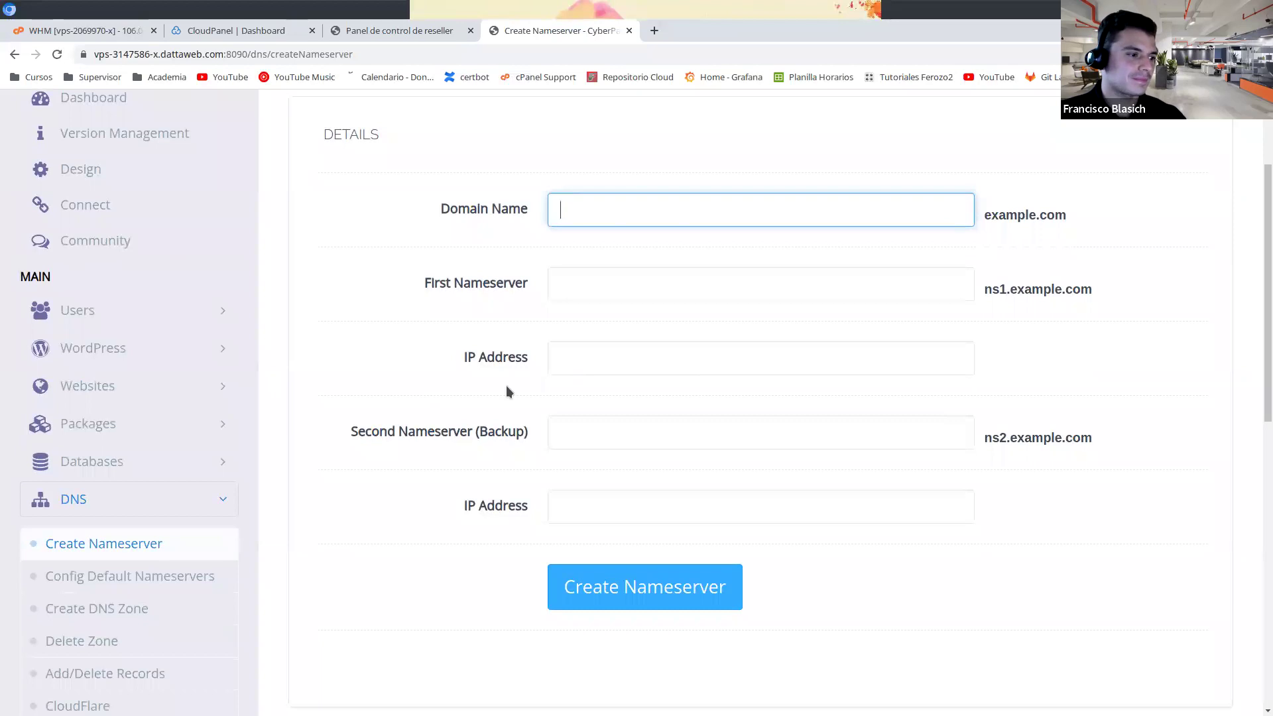
{"action": "scroll", "coordinate": [507, 386], "scroll_direction": "down", "scroll_amount": 3}
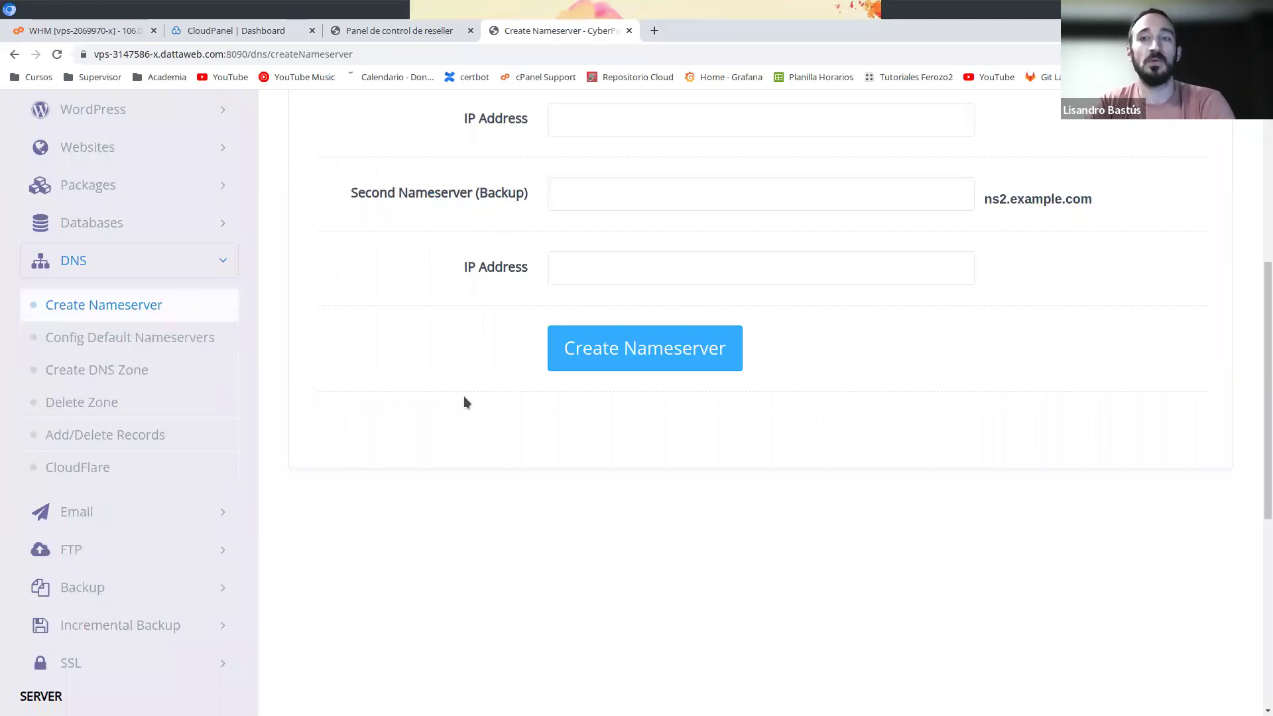
{"action": "scroll", "coordinate": [343, 444], "scroll_direction": "up", "scroll_amount": 3}
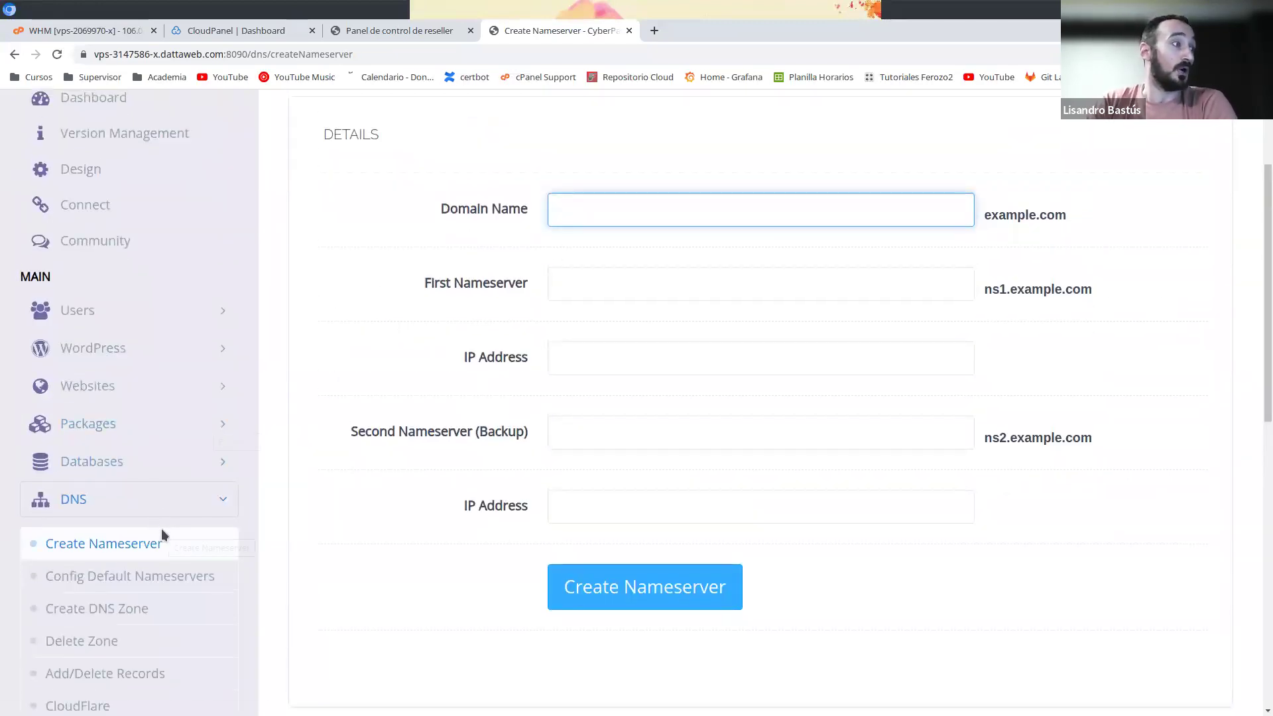
- Collapse the DNS options and look over the WordPress management options
{"action": "left_click", "coordinate": [165, 509]}
{"action": "scroll", "coordinate": [199, 455], "scroll_direction": "up", "scroll_amount": 2}
{"action": "scroll", "coordinate": [199, 455], "scroll_direction": "down", "scroll_amount": 2}
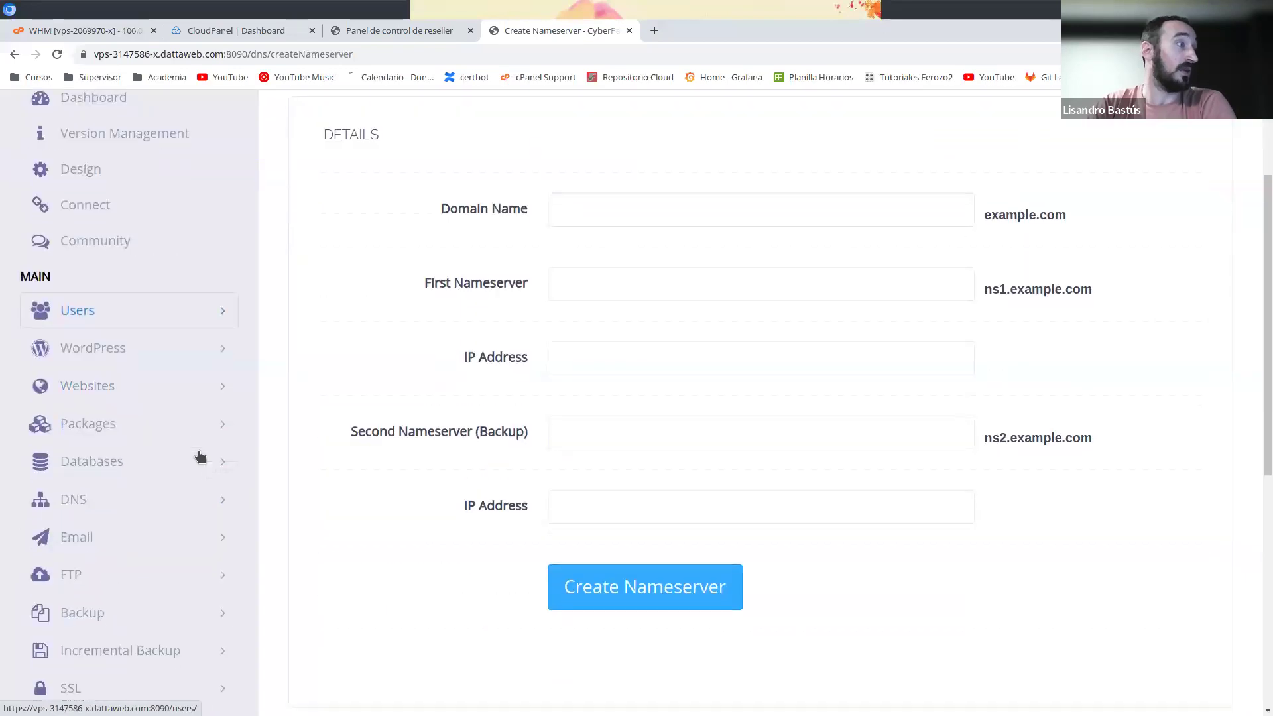
{"action": "left_click", "coordinate": [195, 349]}
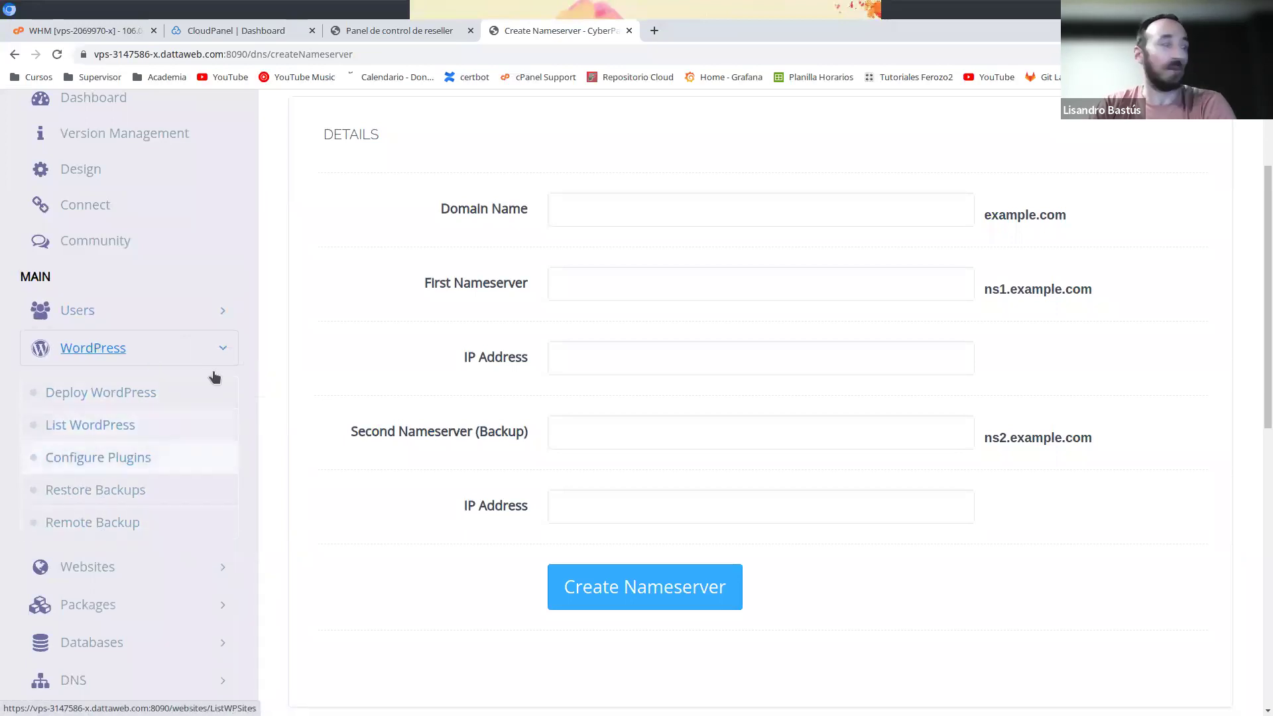
{"action": "left_click", "coordinate": [131, 353]}
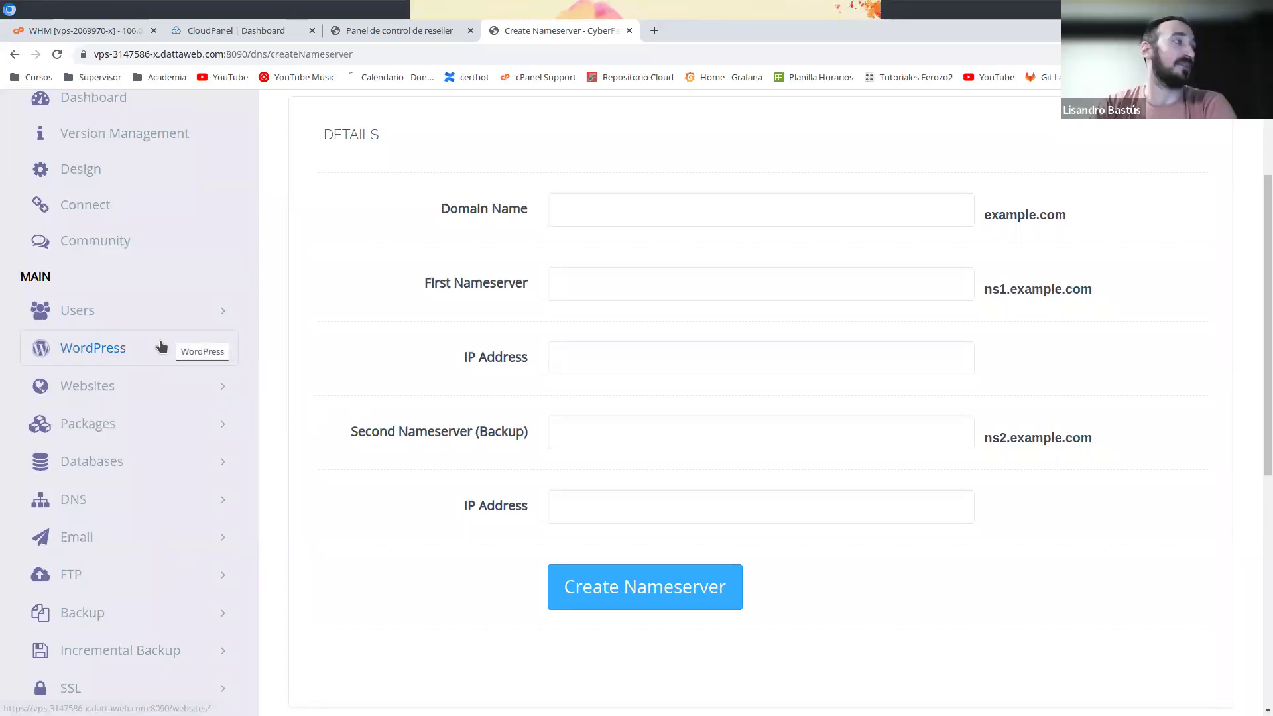
- Open the website creation form and select the Default package with admin as the owner
{"action": "left_click", "coordinate": [168, 398]}
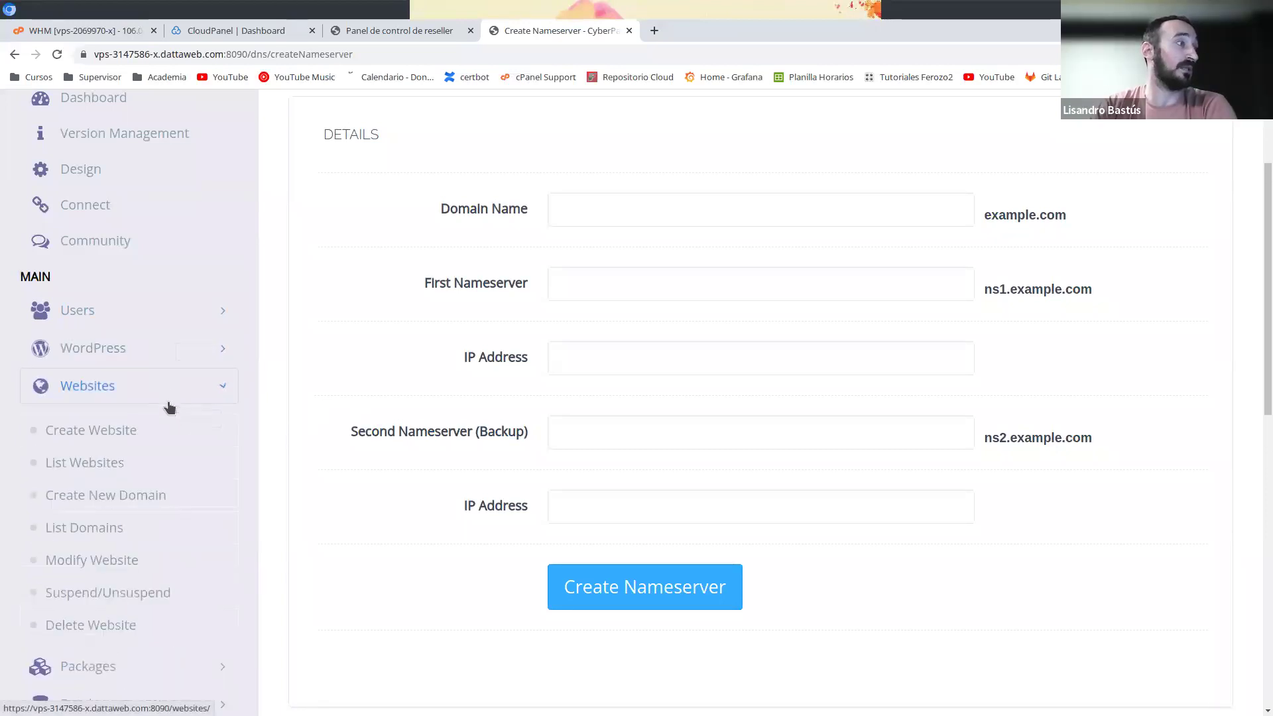
{"action": "left_click", "coordinate": [130, 433]}
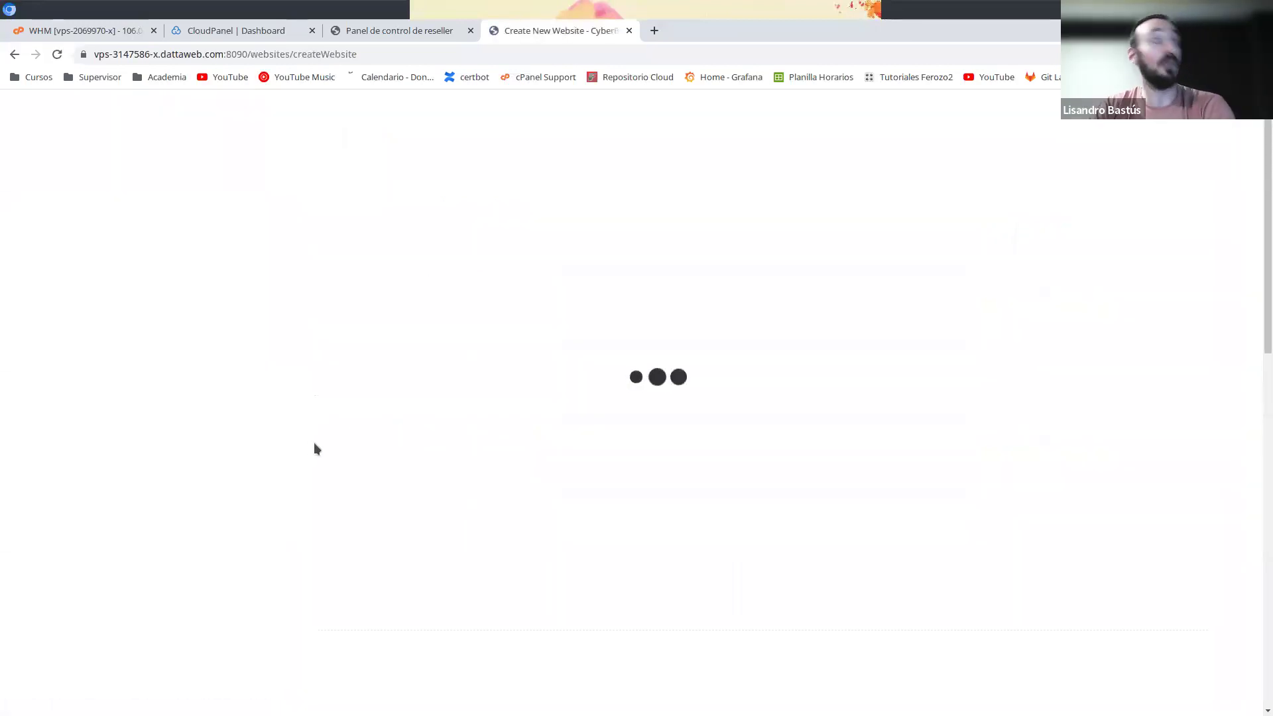
{"action": "left_click", "coordinate": [614, 367]}
{"action": "left_click", "coordinate": [610, 408]}
{"action": "scroll", "coordinate": [530, 385], "scroll_direction": "down", "scroll_amount": 1}
{"action": "left_click", "coordinate": [566, 361]}
{"action": "left_click", "coordinate": [603, 419]}
{"action": "left_click", "coordinate": [631, 368]}
{"action": "left_click", "coordinate": [623, 411]}
- Select PHP 8.1 for the new website and enable the SSL and DKIM Support features
{"action": "scroll", "coordinate": [391, 404], "scroll_direction": "down", "scroll_amount": 5}
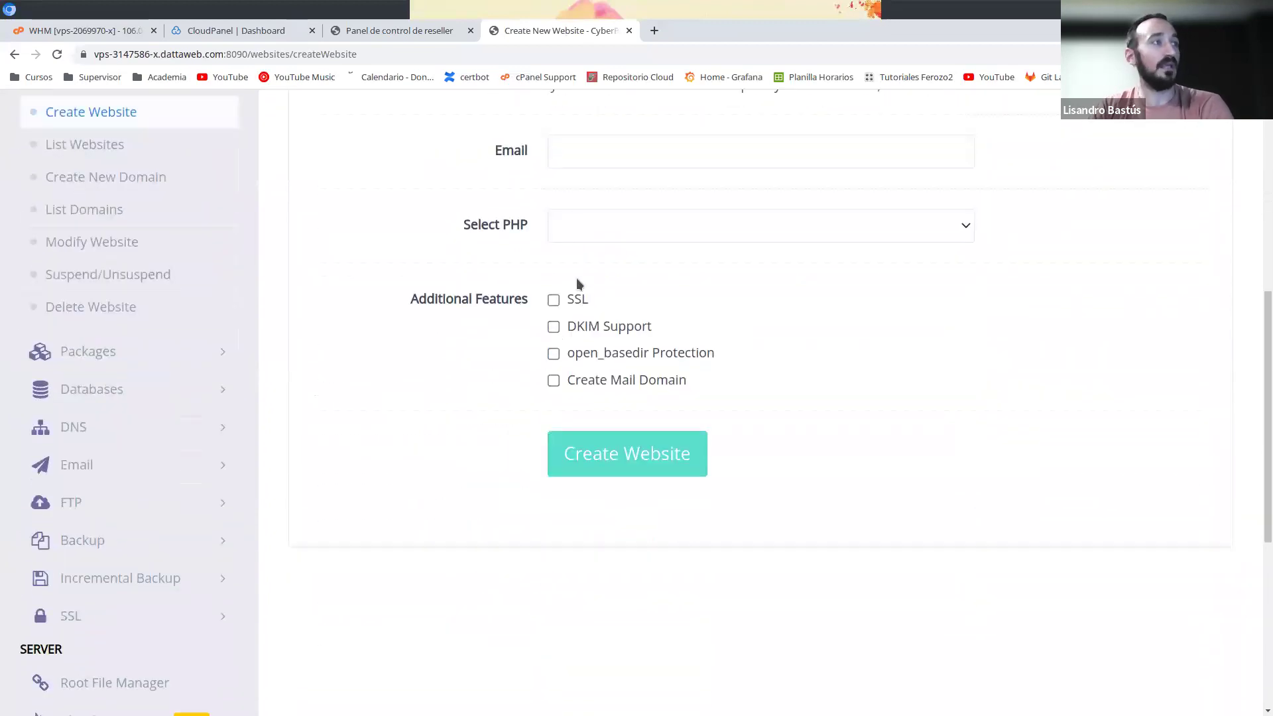
{"action": "left_click", "coordinate": [584, 226]}
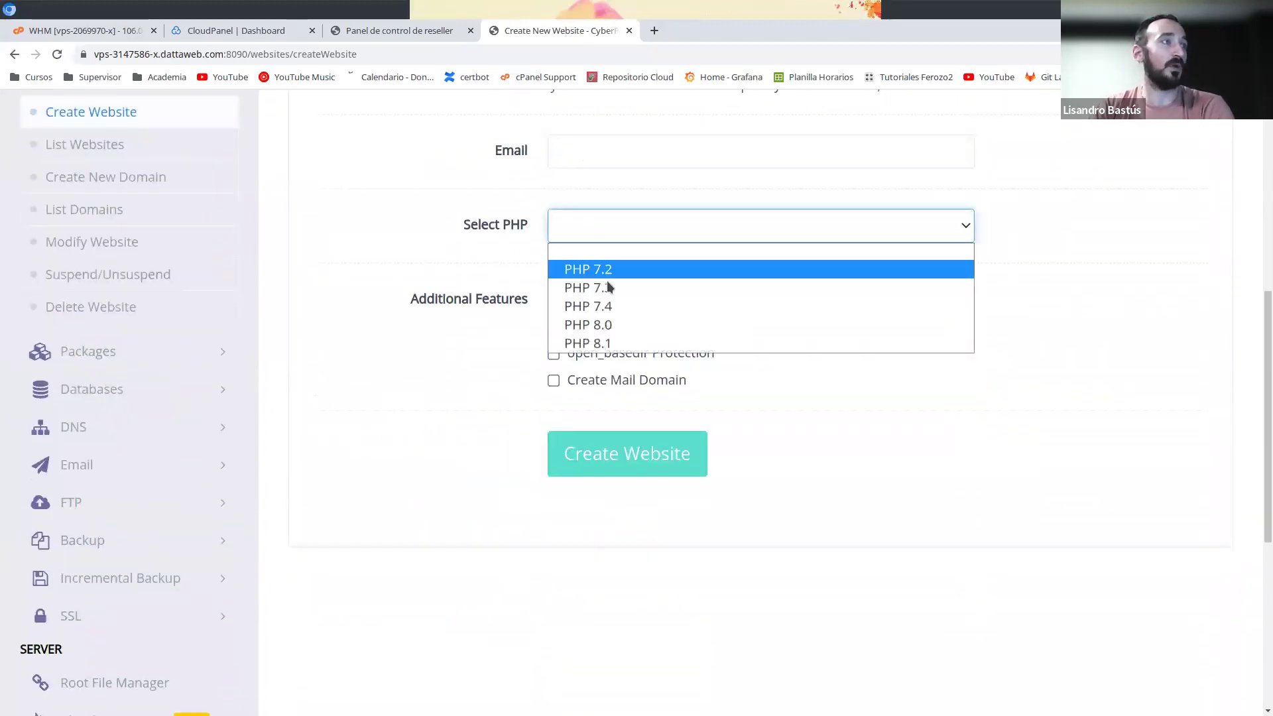
{"action": "left_click", "coordinate": [635, 343]}
{"action": "scroll", "coordinate": [605, 226], "scroll_direction": "up", "scroll_amount": 1}
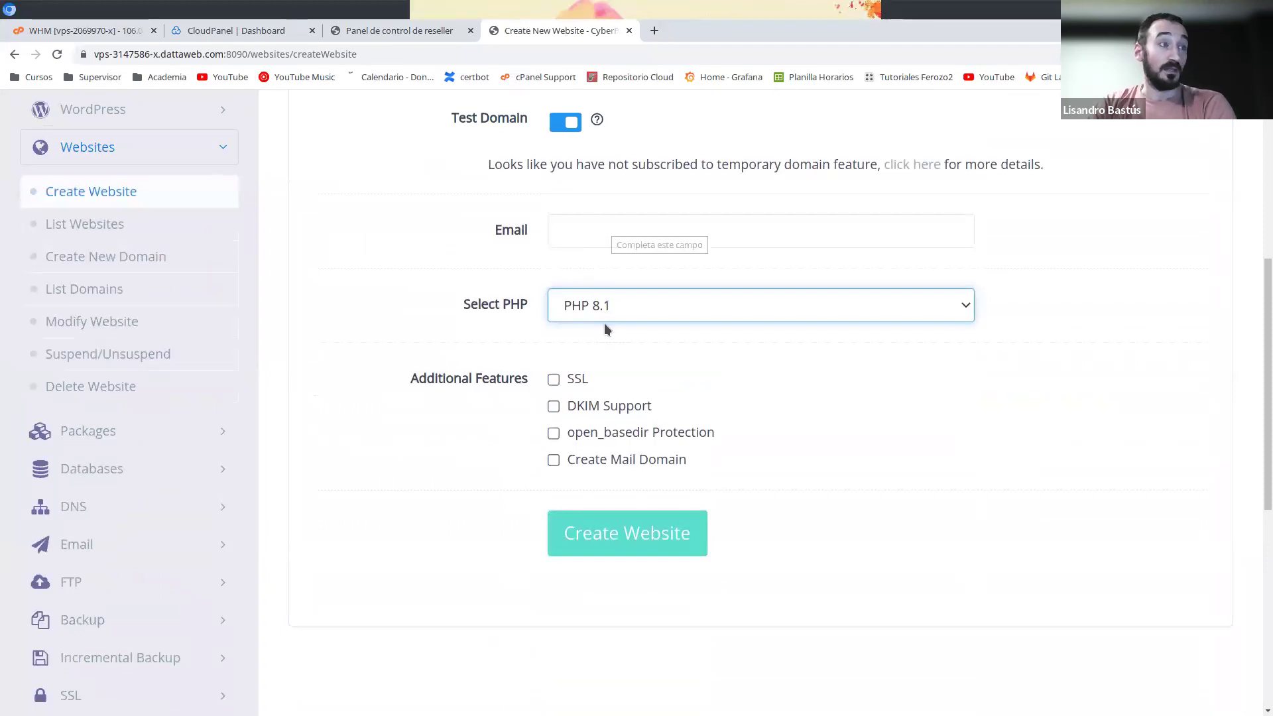
{"action": "left_click", "coordinate": [553, 380]}
{"action": "left_click", "coordinate": [553, 405]}
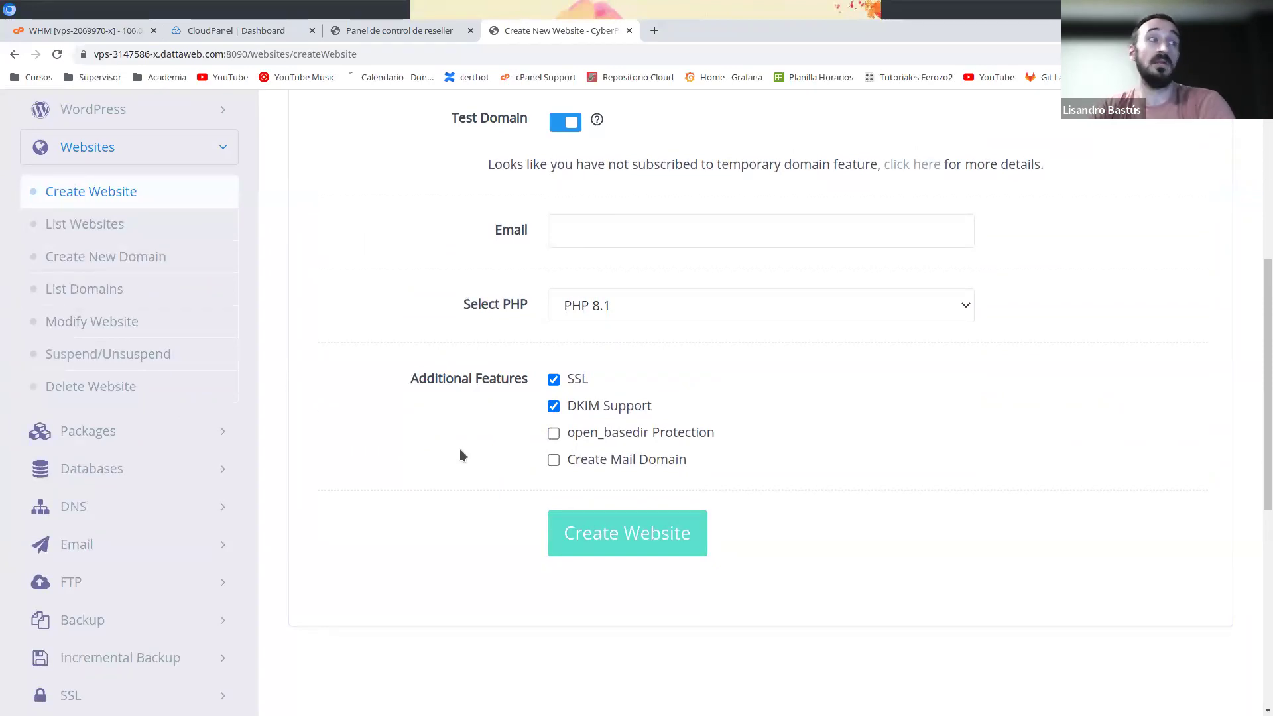
- Leave the website form and switch past the Ferozo reseller panel to the CloudPanel dashboard
{"action": "scroll", "coordinate": [459, 449], "scroll_direction": "up", "scroll_amount": 5}
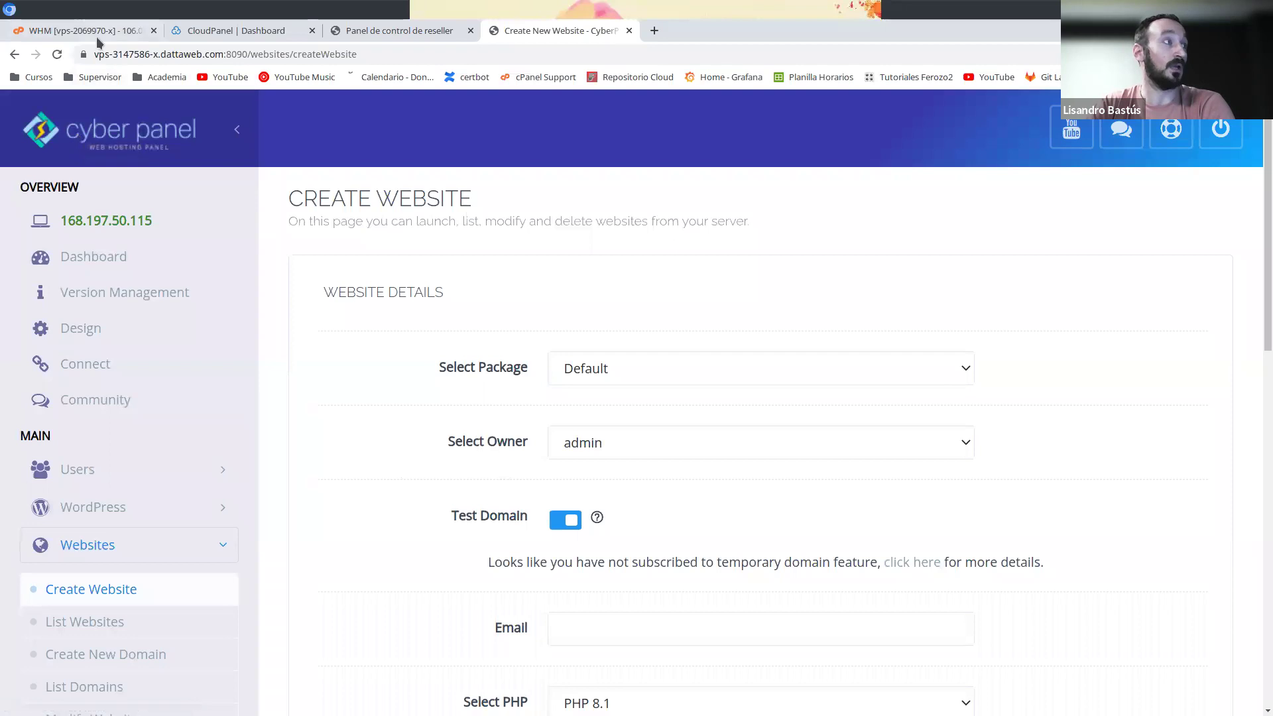
{"action": "left_click", "coordinate": [341, 31]}
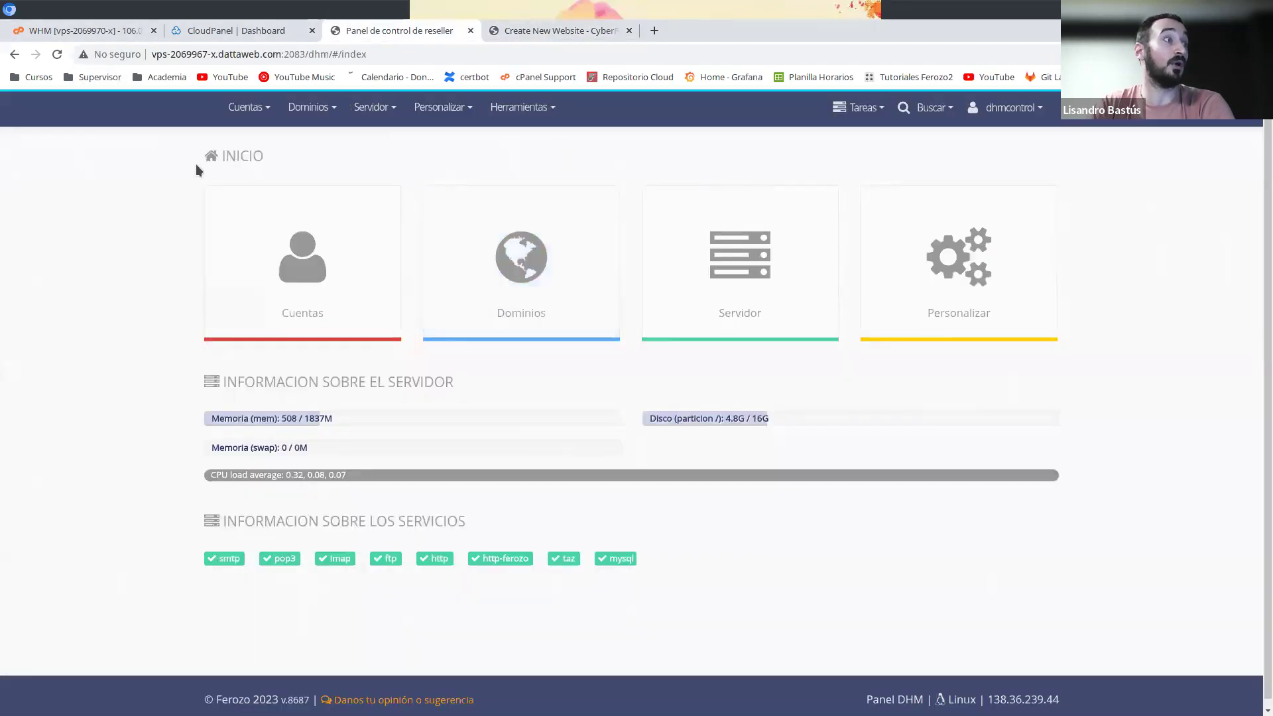
{"action": "left_click", "coordinate": [251, 28]}
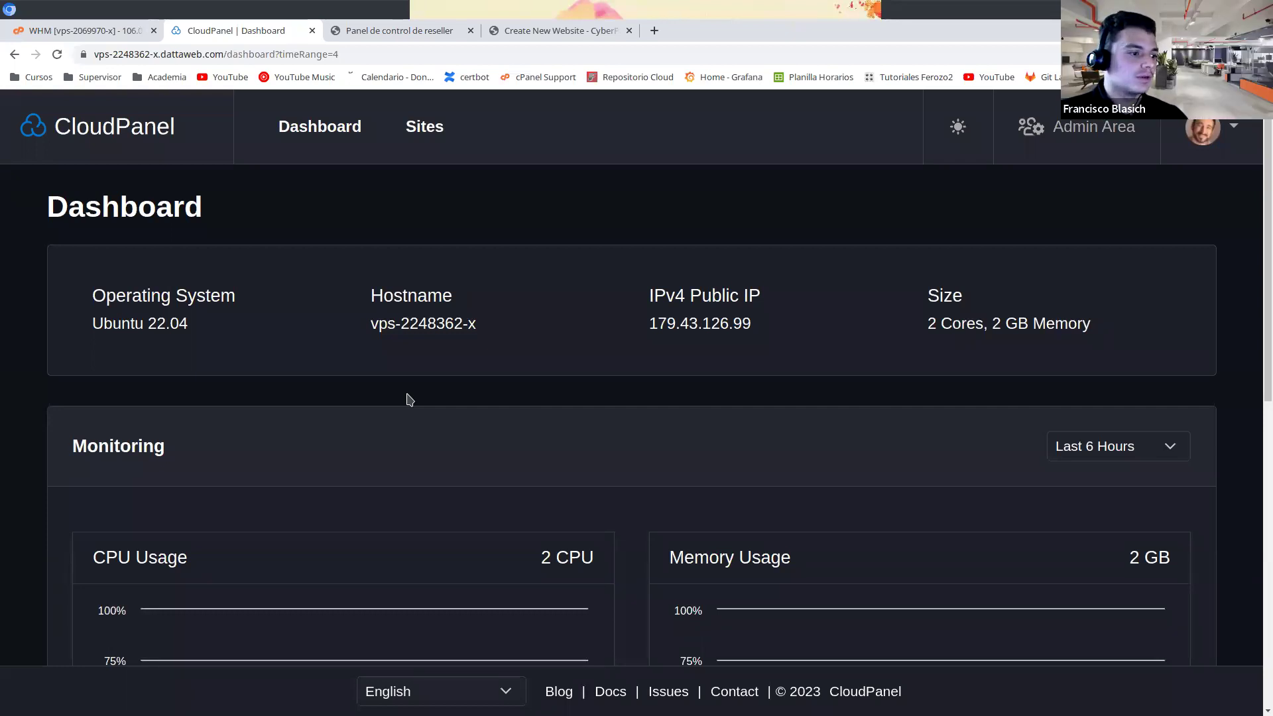
- Switch to WHM, open Basic WebHost Manager Setup under the server configuration, and review its settings through the nameservers
{"action": "left_click", "coordinate": [387, 31]}
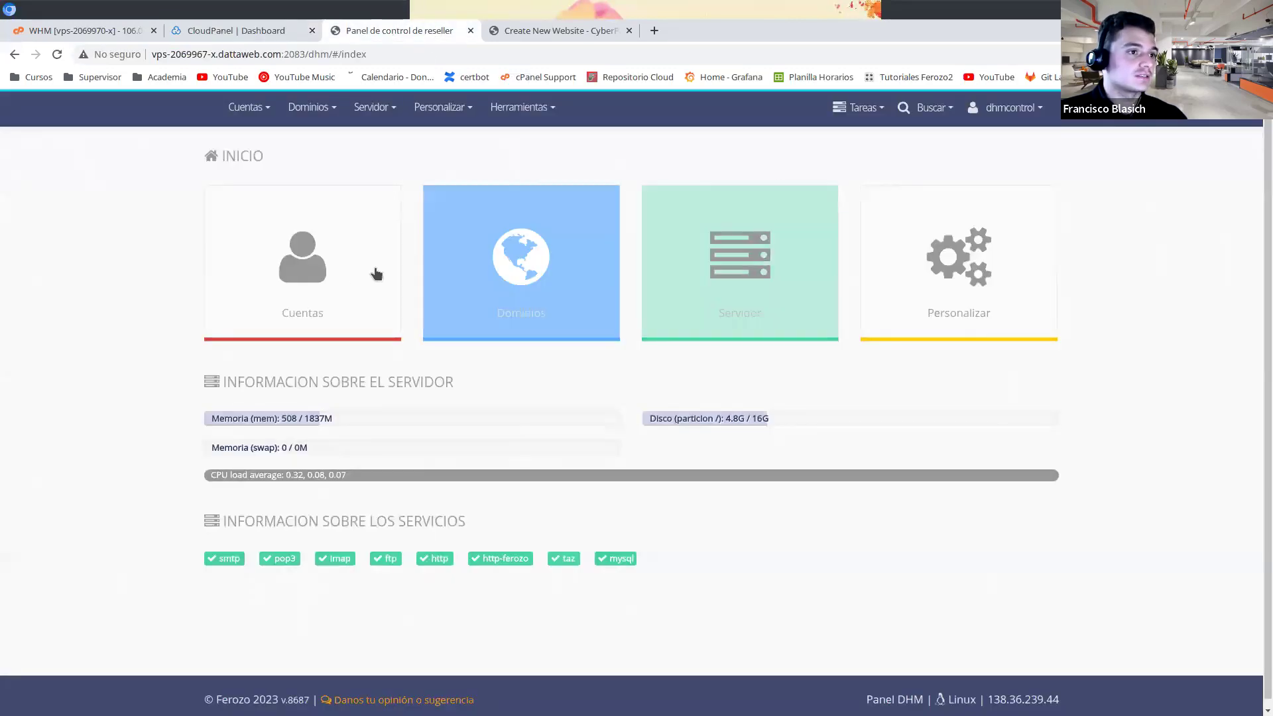
{"action": "left_click", "coordinate": [75, 26]}
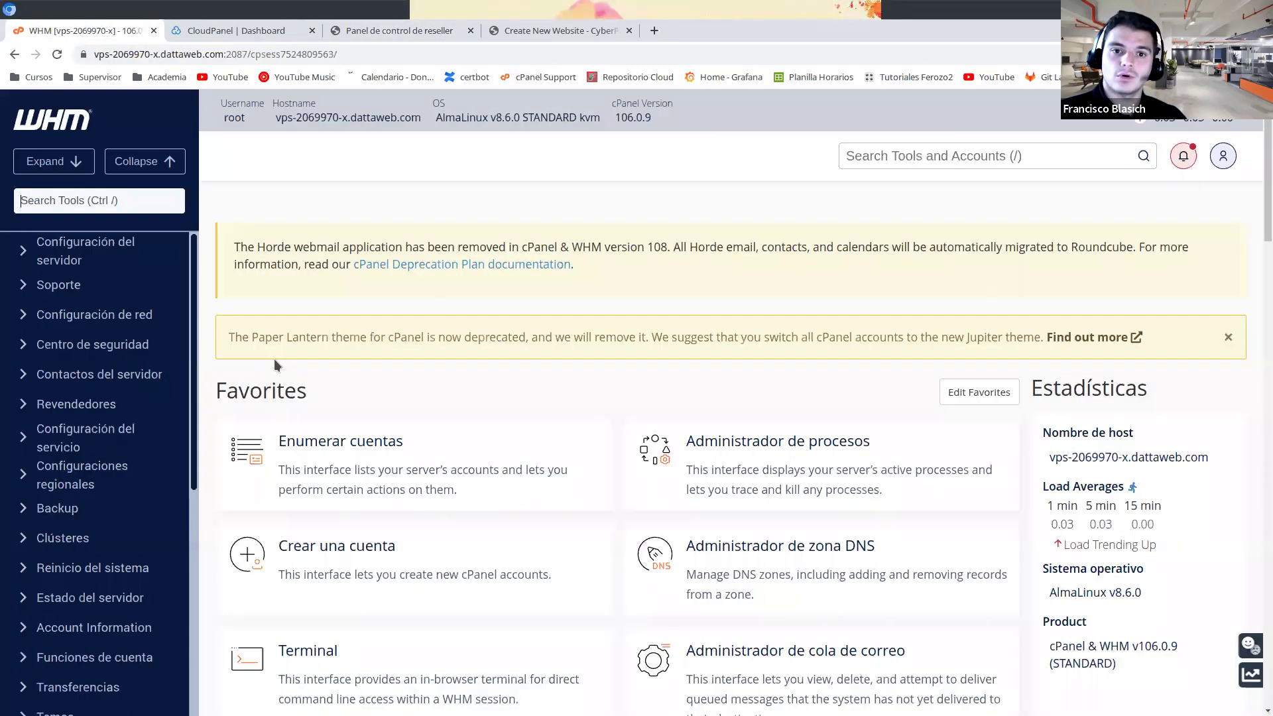
{"action": "left_click", "coordinate": [66, 260]}
{"action": "left_click", "coordinate": [117, 303]}
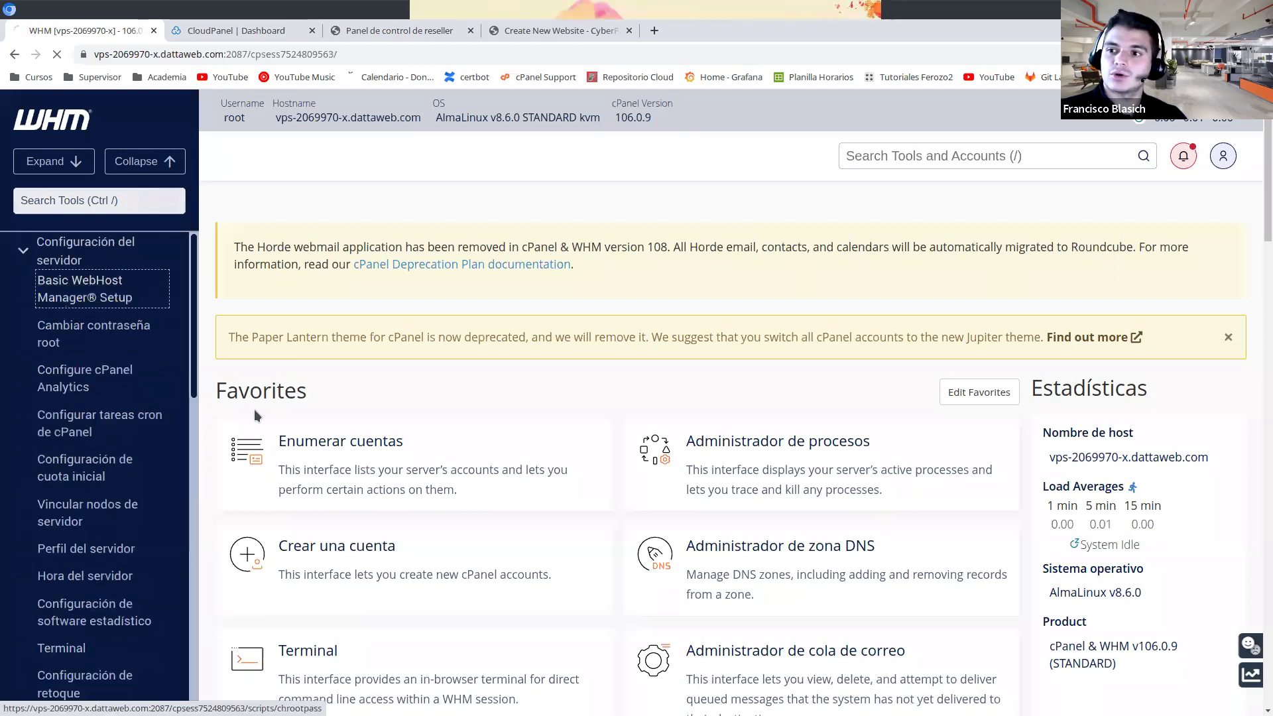
{"action": "scroll", "coordinate": [770, 332], "scroll_direction": "down", "scroll_amount": 7}
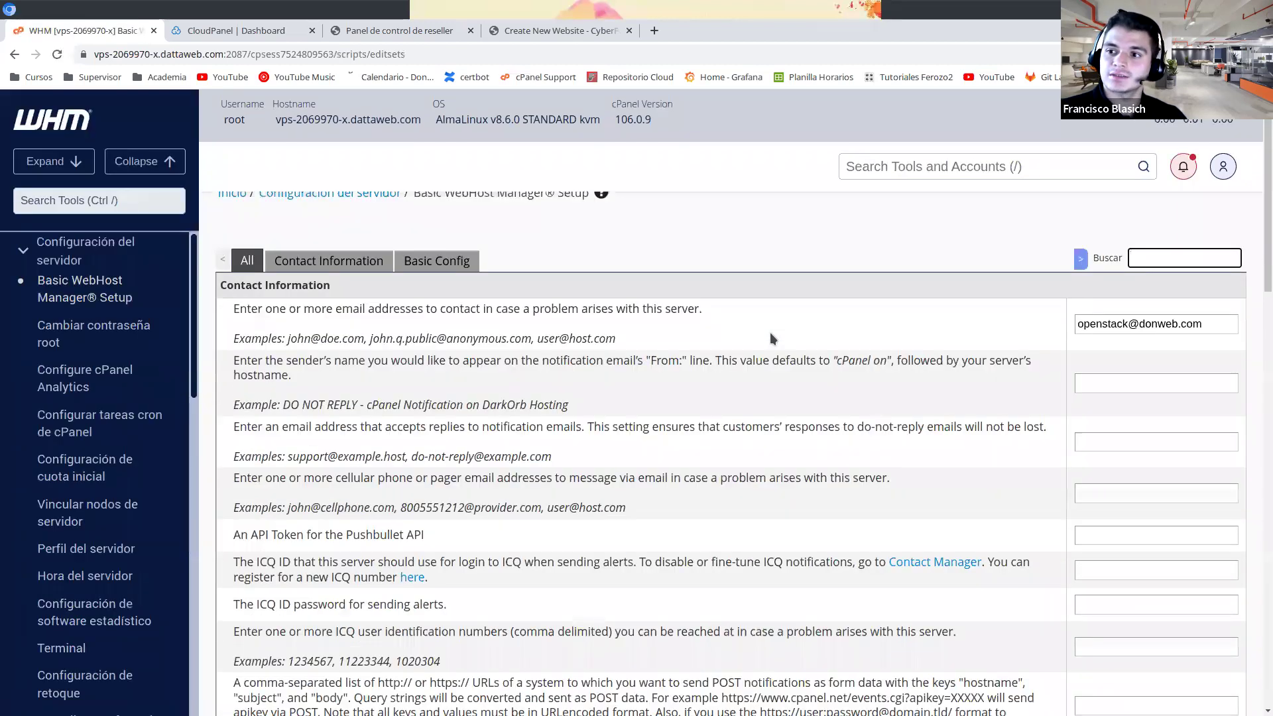
{"action": "scroll", "coordinate": [770, 331], "scroll_direction": "down", "scroll_amount": 10}
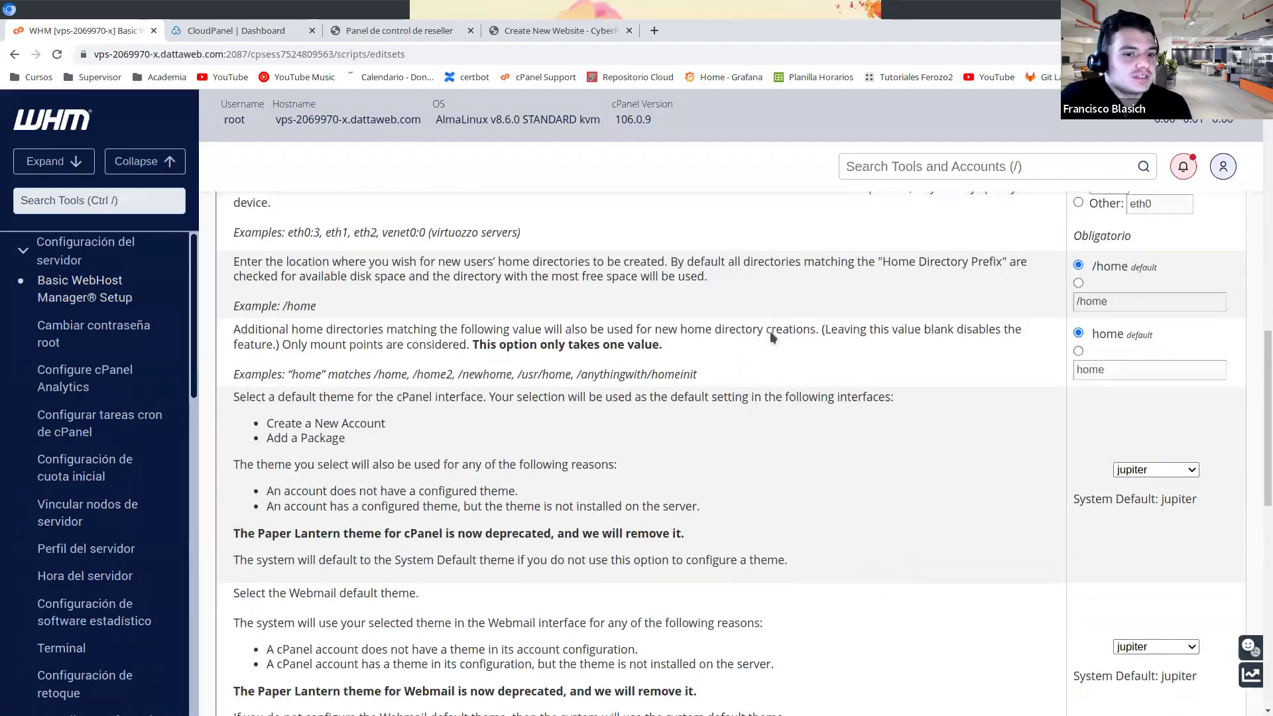
{"action": "scroll", "coordinate": [770, 331], "scroll_direction": "down", "scroll_amount": 6}
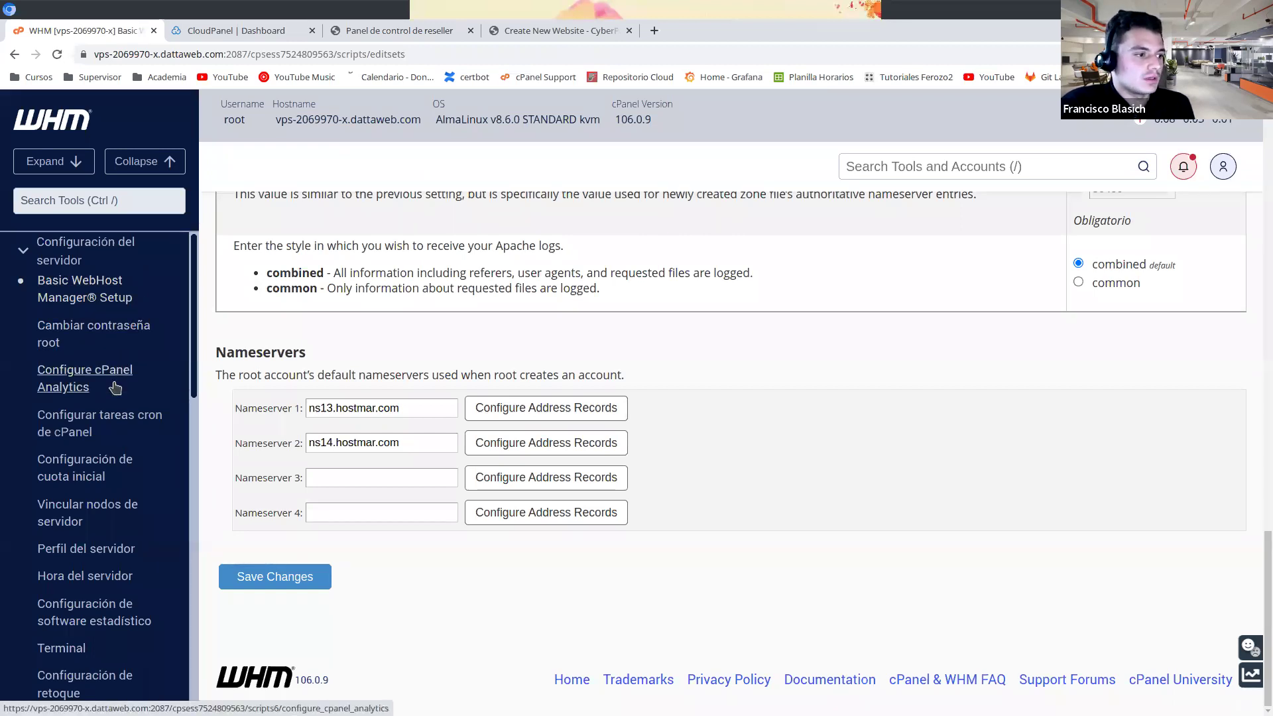
- Open Configure cPanel Analytics in the server configuration and look over the interface analytics settings
{"action": "left_click", "coordinate": [80, 383]}
{"action": "scroll", "coordinate": [614, 334], "scroll_direction": "down", "scroll_amount": 1}
{"action": "scroll", "coordinate": [614, 333], "scroll_direction": "up", "scroll_amount": 1}
{"action": "scroll", "coordinate": [96, 413], "scroll_direction": "down", "scroll_amount": 3}
{"action": "scroll", "coordinate": [96, 412], "scroll_direction": "up", "scroll_amount": 3}
- Search the WHM tools for "clust", open Clúster DNS, and review the global cluster options and the servers in the cluster
{"action": "left_click", "coordinate": [60, 198]}
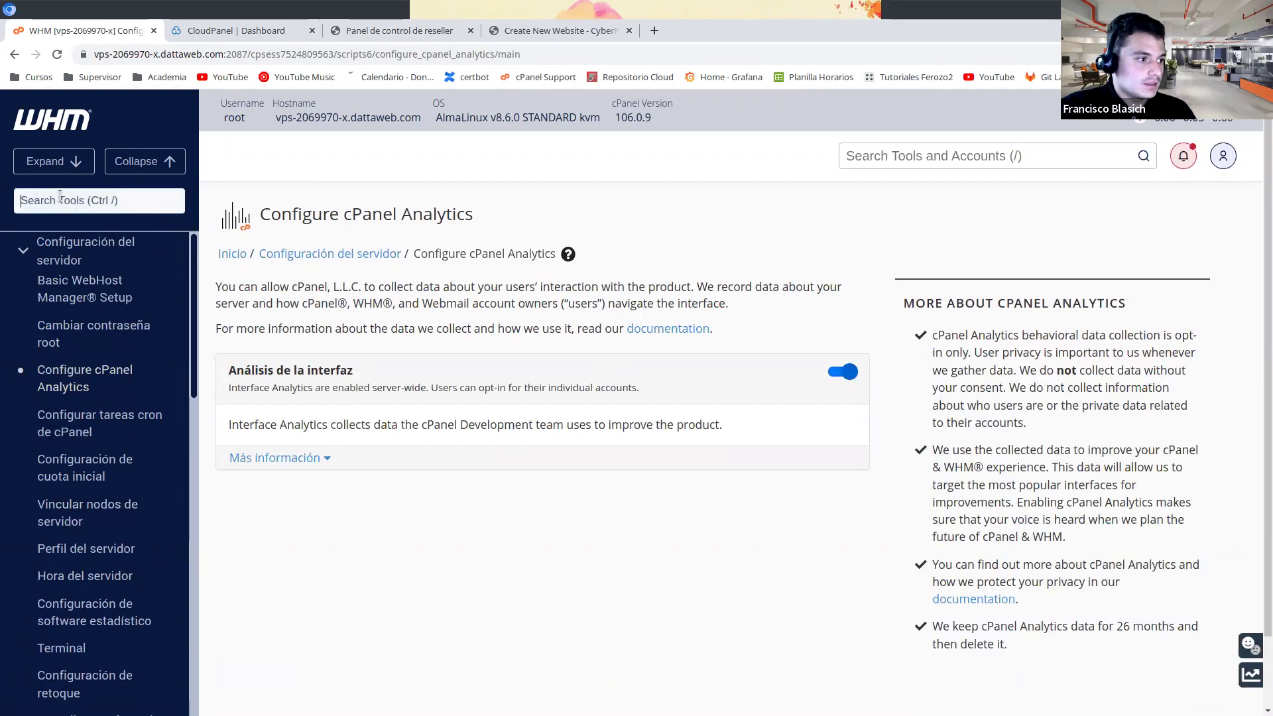
{"action": "type", "text": "clust"}
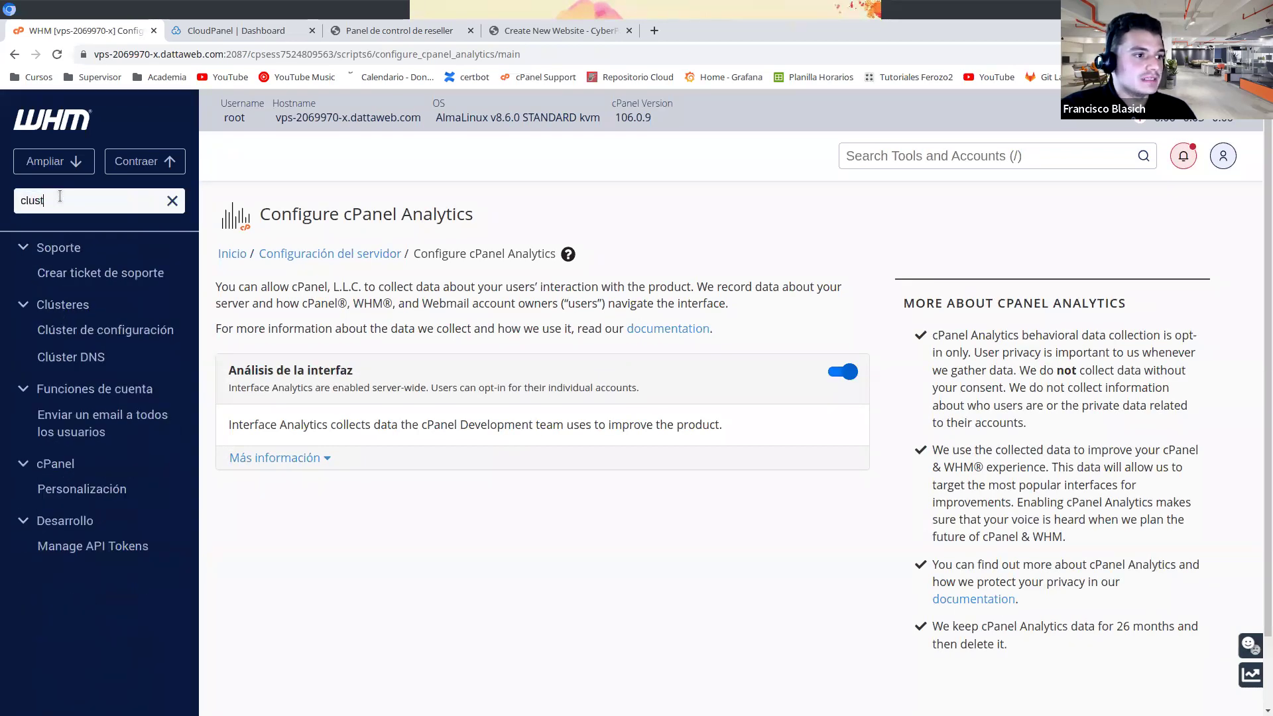
{"action": "left_click", "coordinate": [106, 358]}
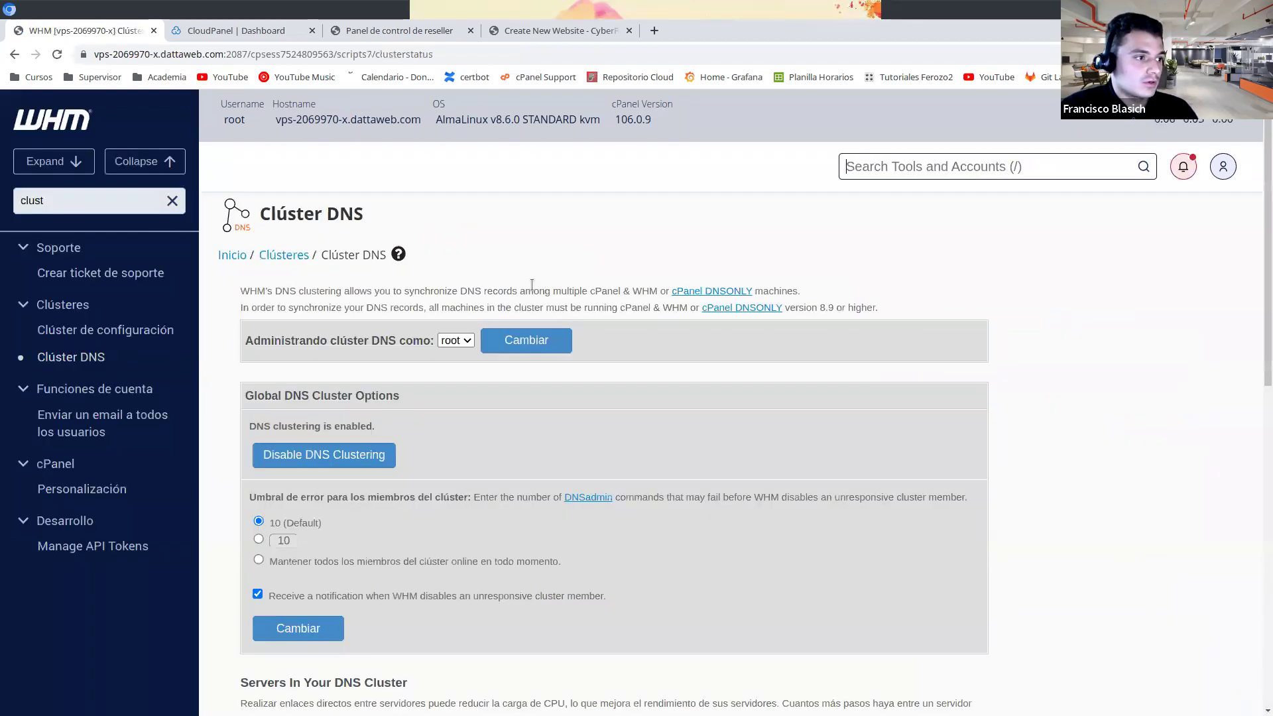
{"action": "scroll", "coordinate": [817, 340], "scroll_direction": "down", "scroll_amount": 2}
{"action": "scroll", "coordinate": [817, 341], "scroll_direction": "down", "scroll_amount": 7}
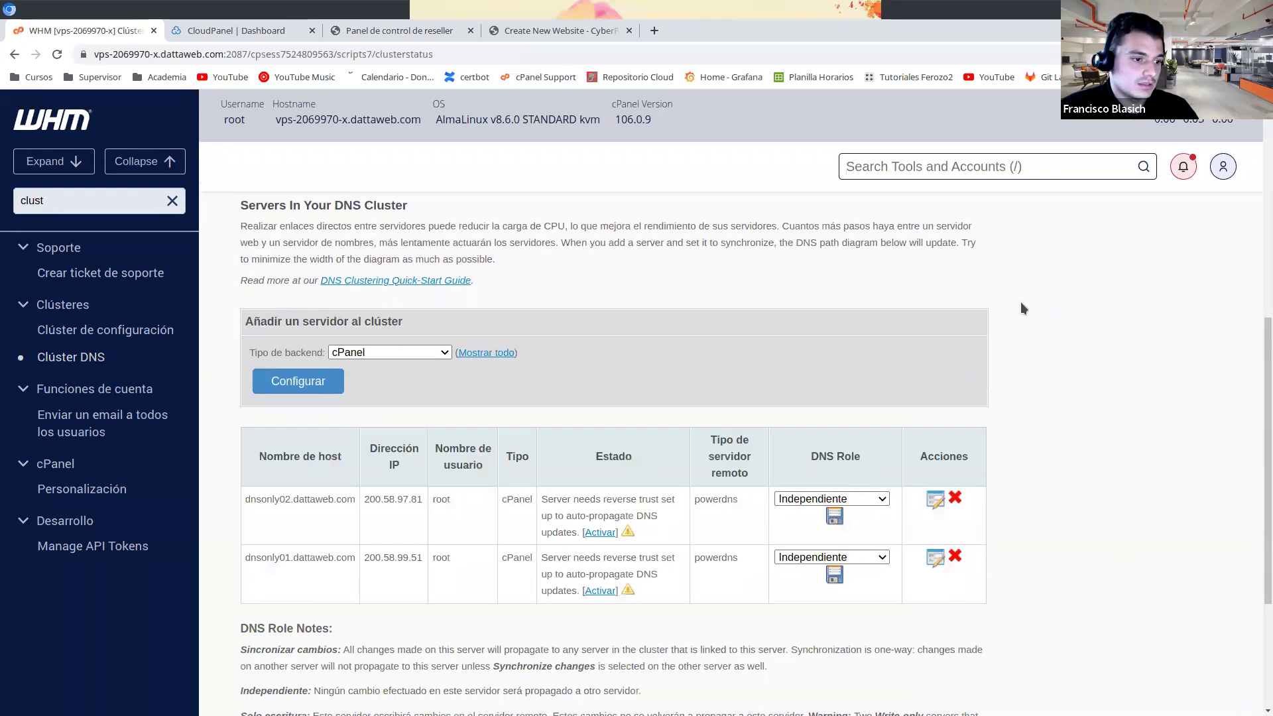
{"action": "scroll", "coordinate": [603, 331], "scroll_direction": "up", "scroll_amount": 7}
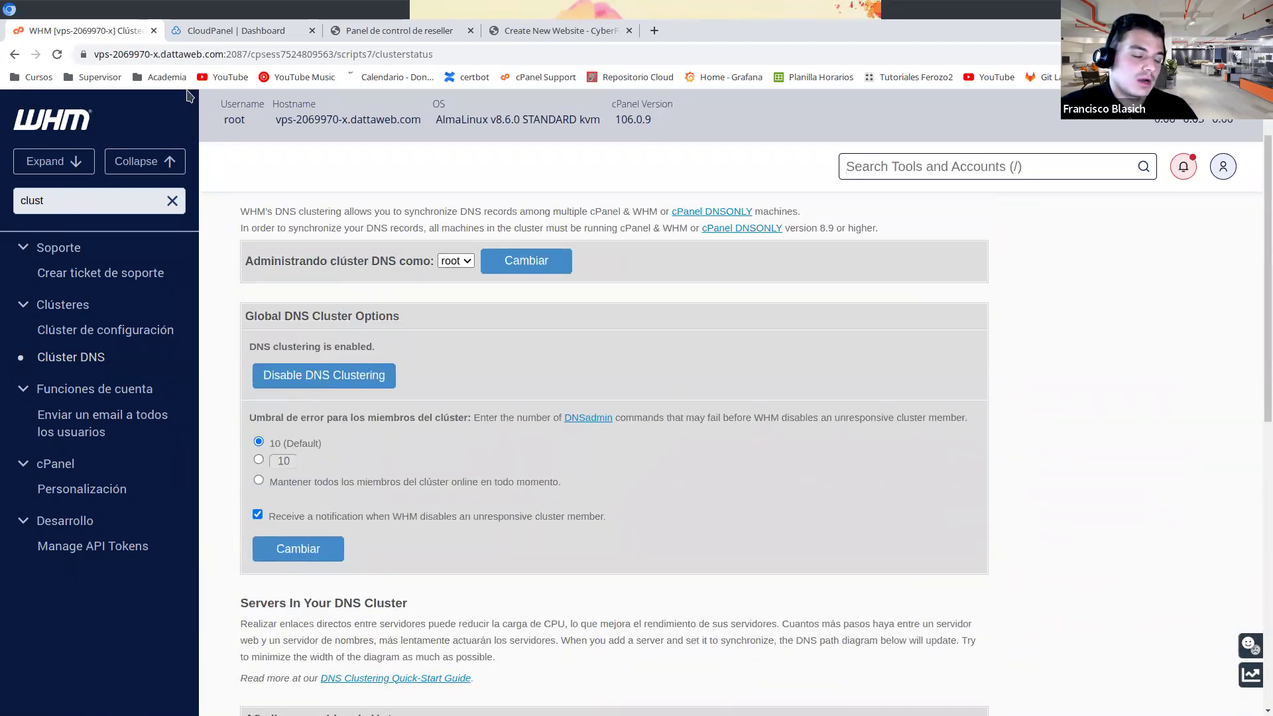
- View the Sites page in CloudPanel and switch to the Servidor section of the Ferozo reseller panel
{"action": "left_click", "coordinate": [237, 31]}
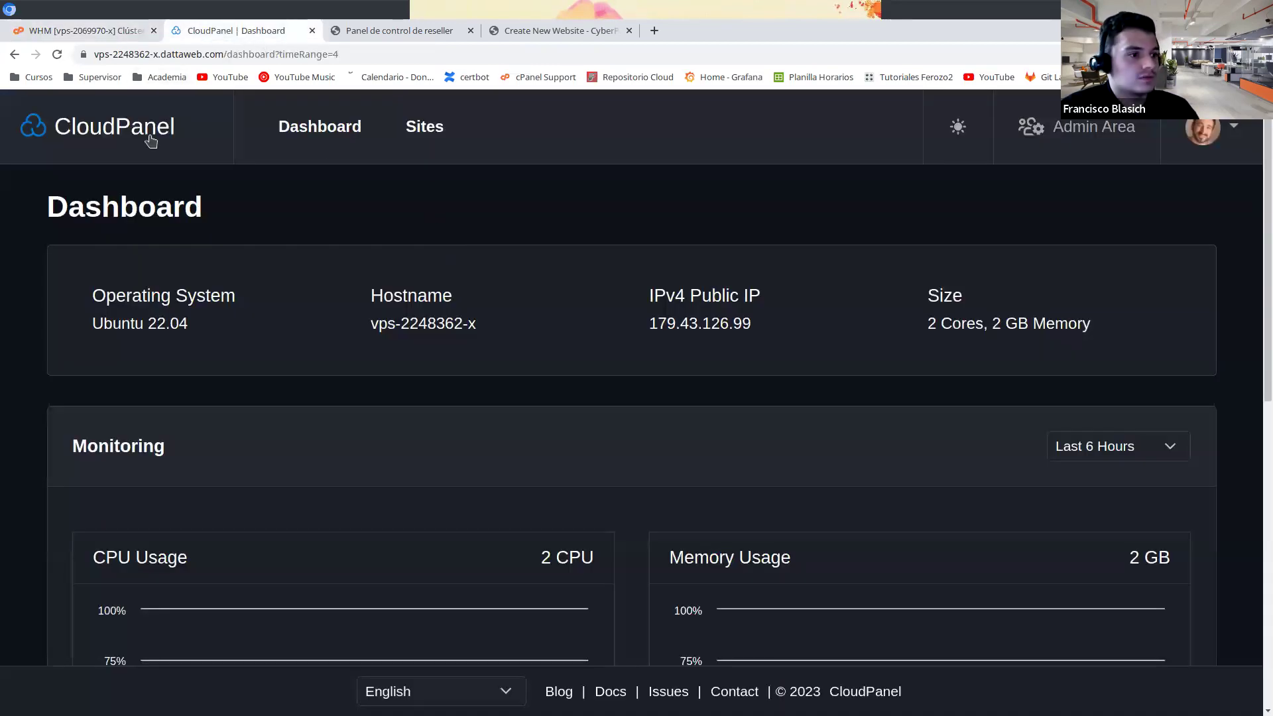
{"action": "left_click", "coordinate": [427, 129]}
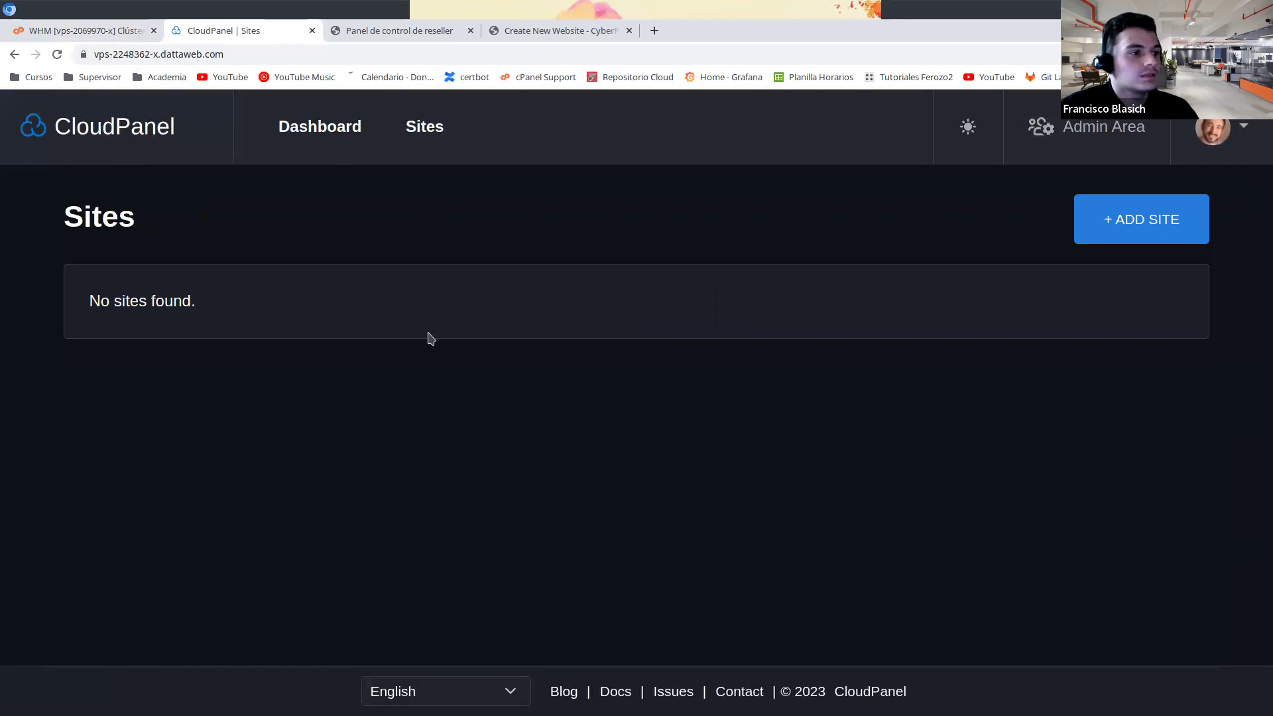
{"action": "left_click", "coordinate": [381, 34]}
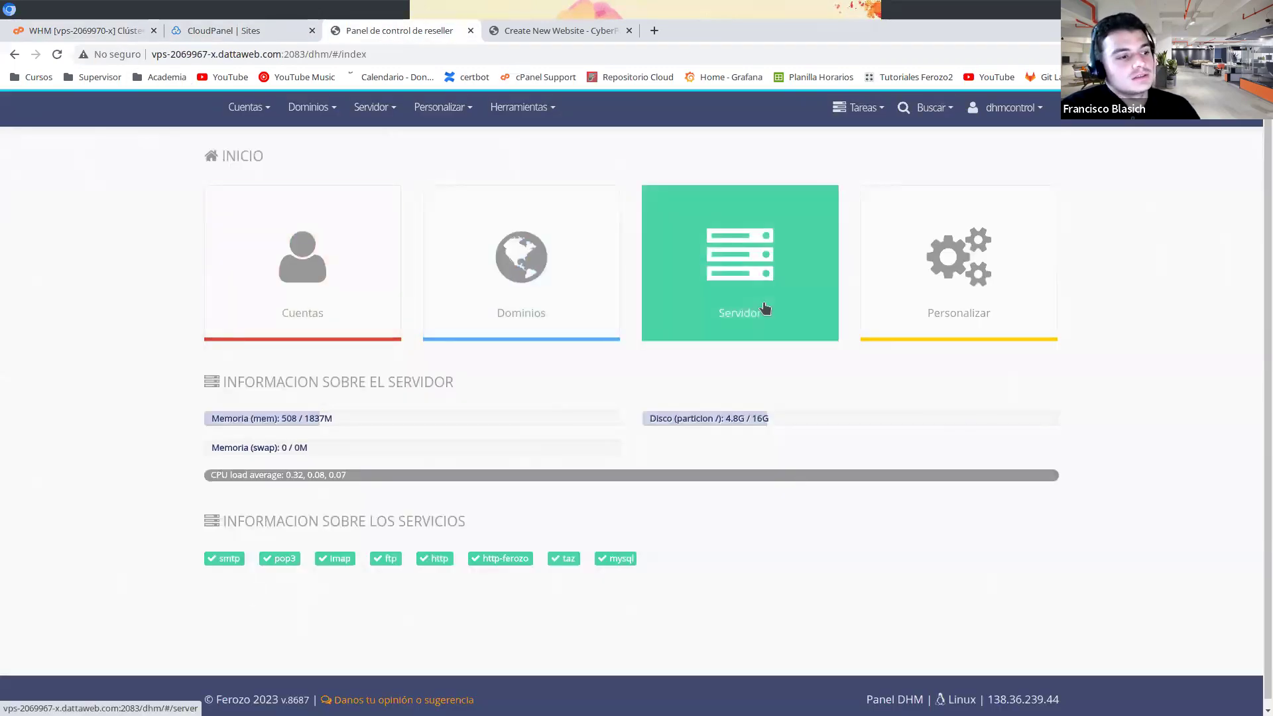
{"action": "left_click", "coordinate": [777, 287]}
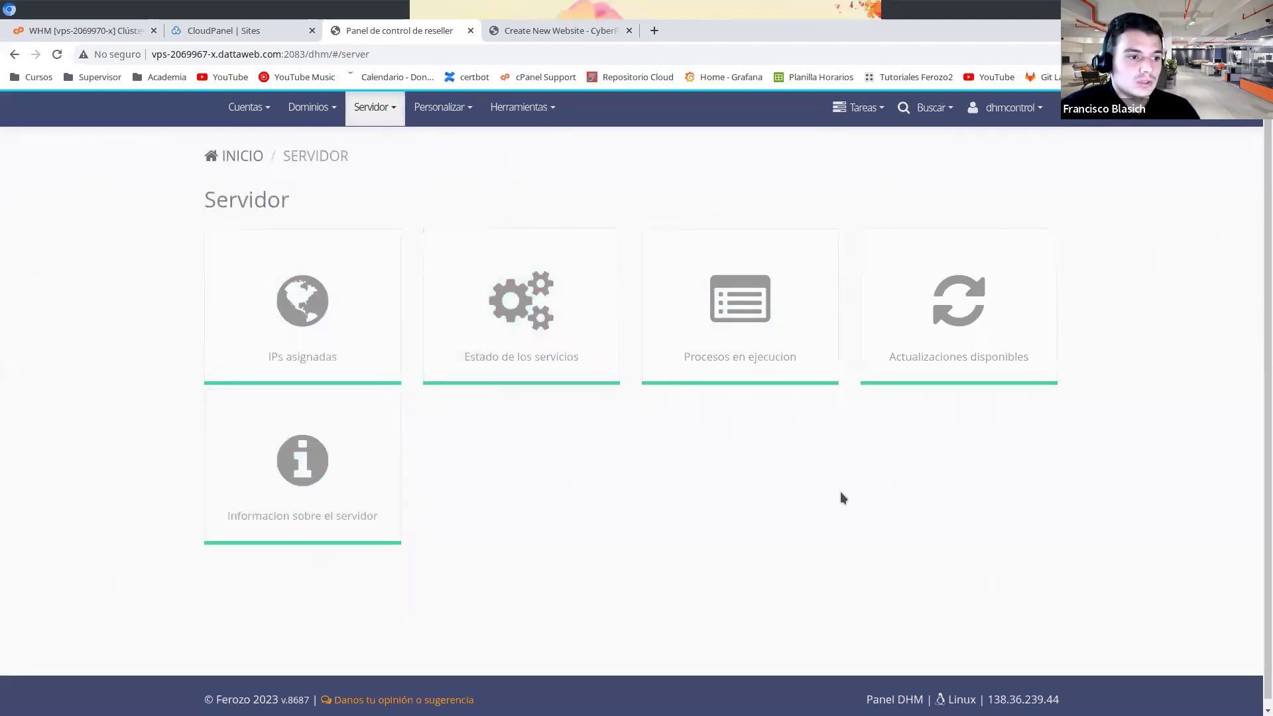
{"action": "left_click", "coordinate": [968, 310]}
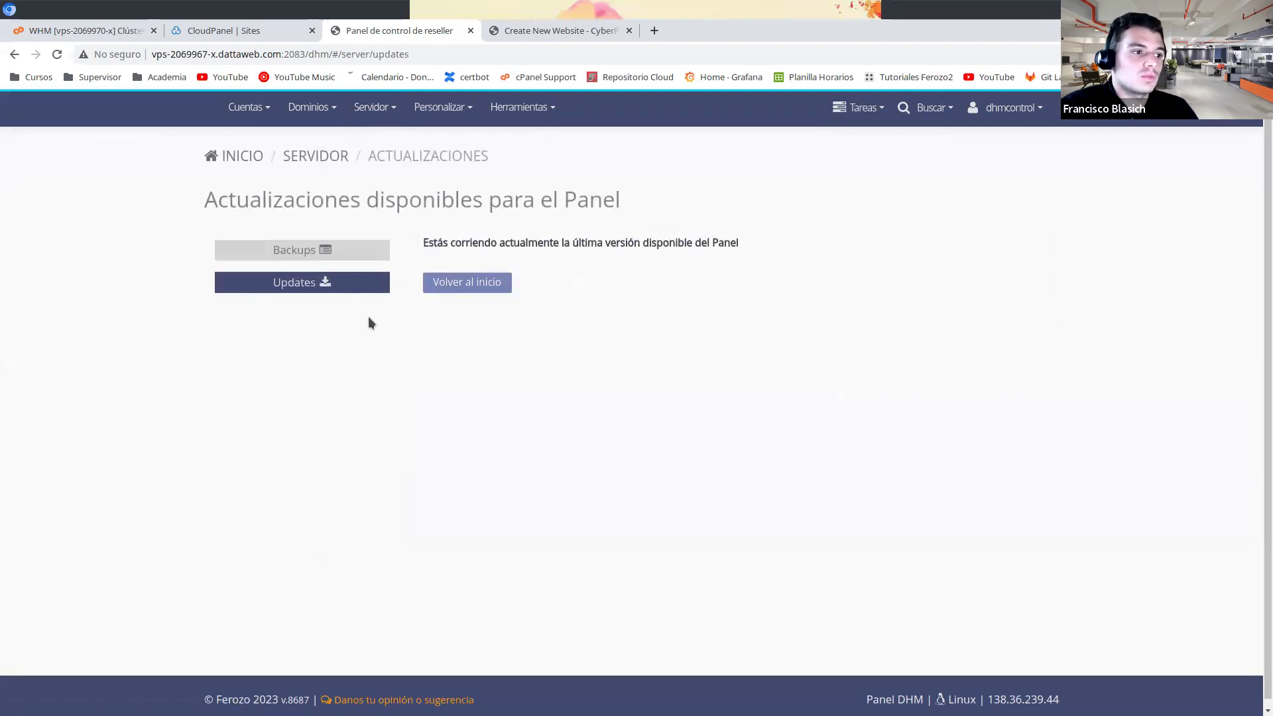
{"action": "left_click", "coordinate": [309, 157]}
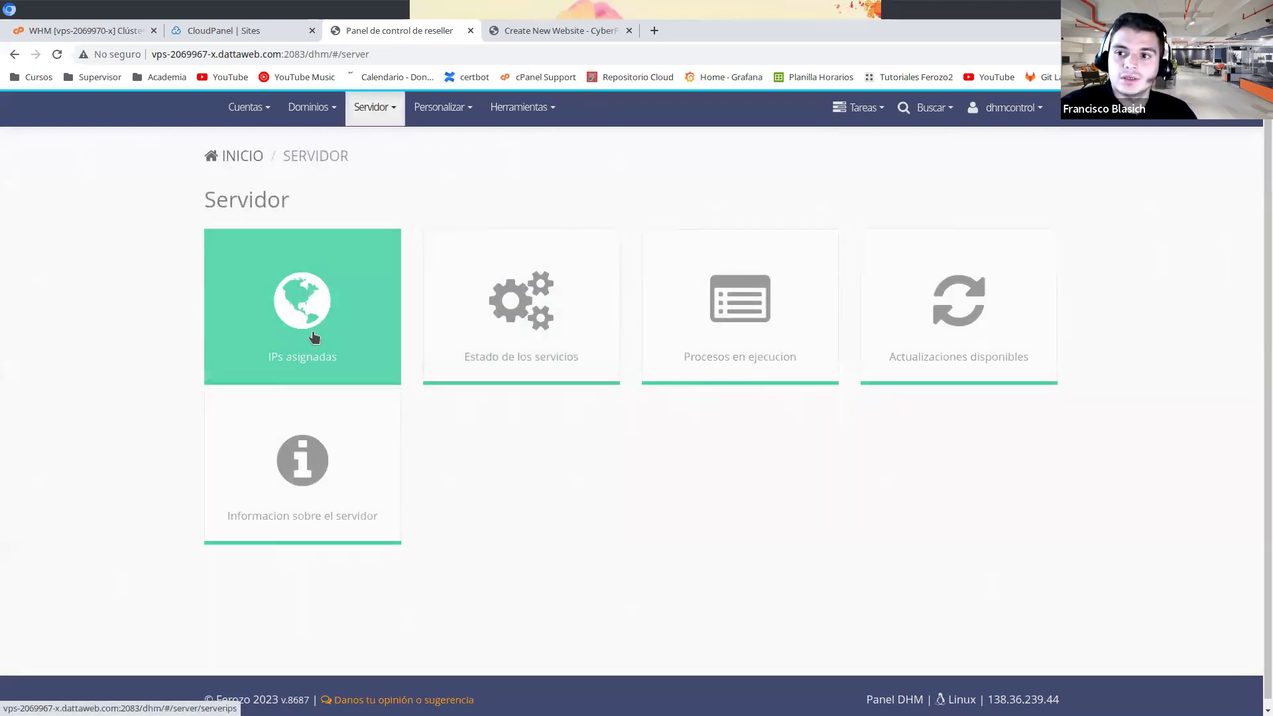
{"action": "left_click", "coordinate": [488, 317]}
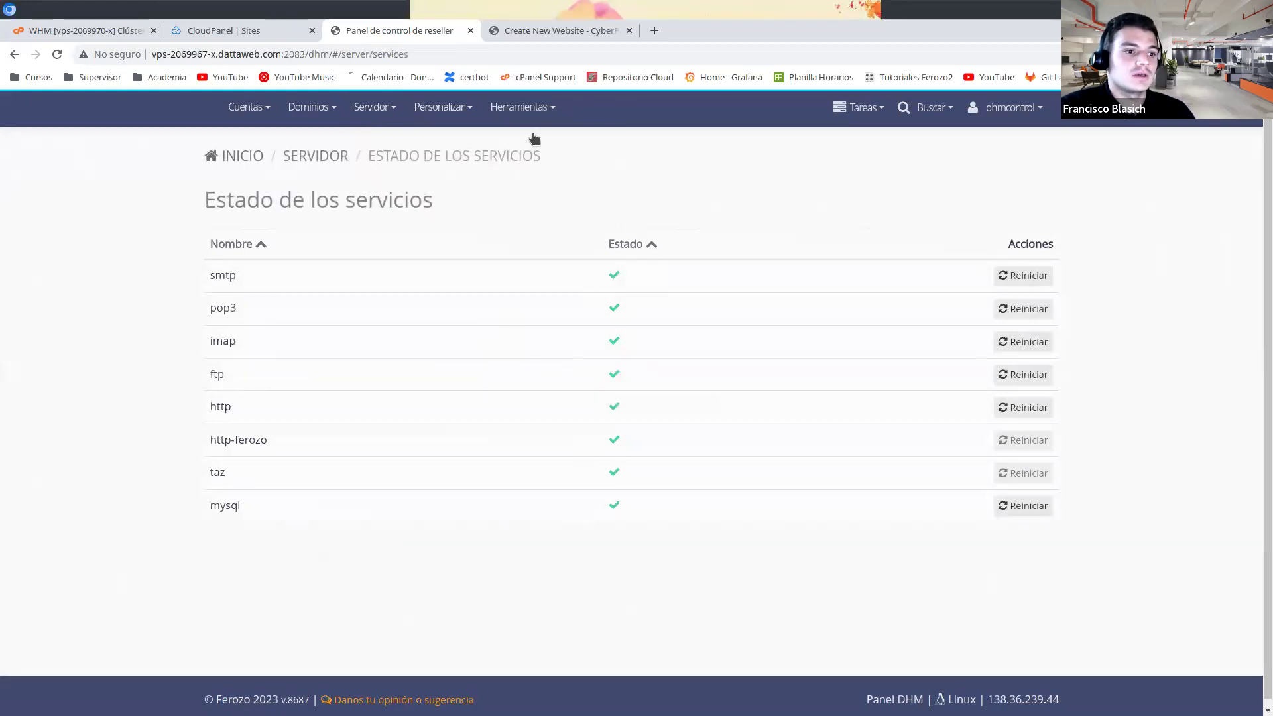
- Switch to CyberPanel and leave the website creation form for the home page
{"action": "left_click", "coordinate": [506, 37]}
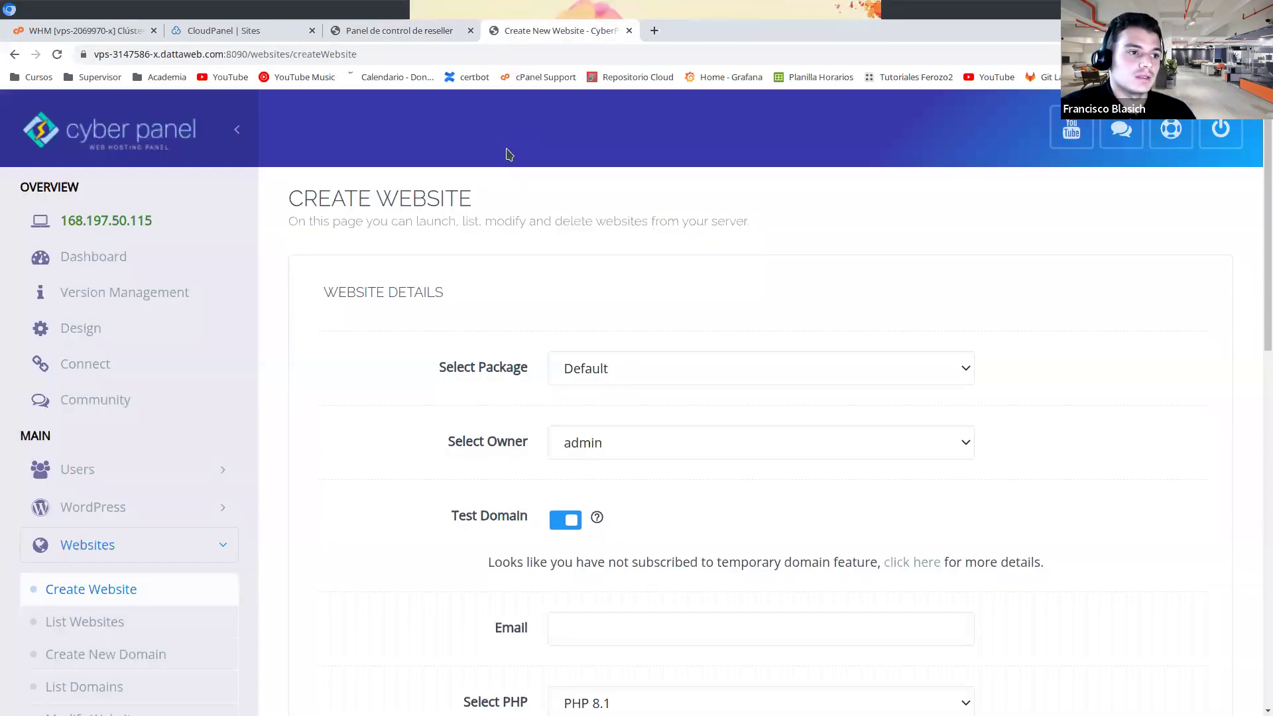
{"action": "scroll", "coordinate": [117, 245], "scroll_direction": "down", "scroll_amount": 1}
{"action": "scroll", "coordinate": [116, 244], "scroll_direction": "up", "scroll_amount": 1}
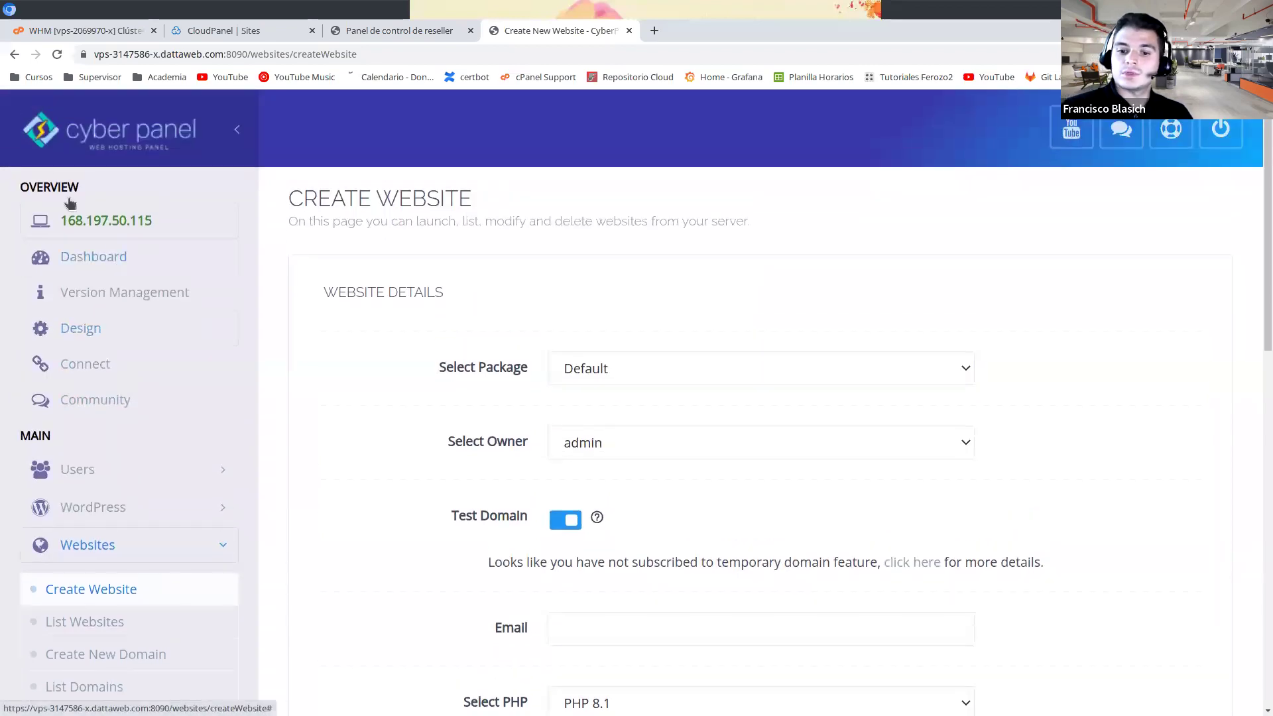
{"action": "left_click", "coordinate": [116, 157]}
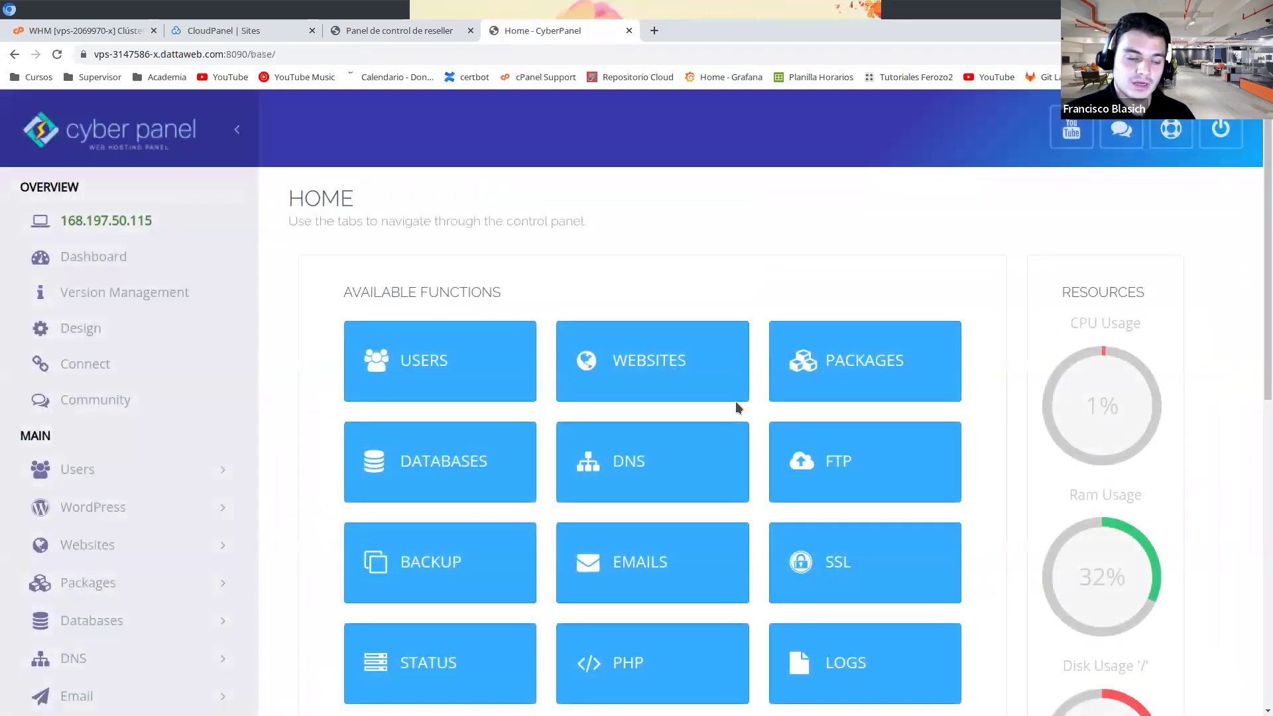
- Look over CyberPanel's available functions, expand the Docker Manager options, and switch back to the Ferozo reseller panel
{"action": "scroll", "coordinate": [734, 404], "scroll_direction": "down", "scroll_amount": 4}
{"action": "scroll", "coordinate": [256, 471], "scroll_direction": "down", "scroll_amount": 3}
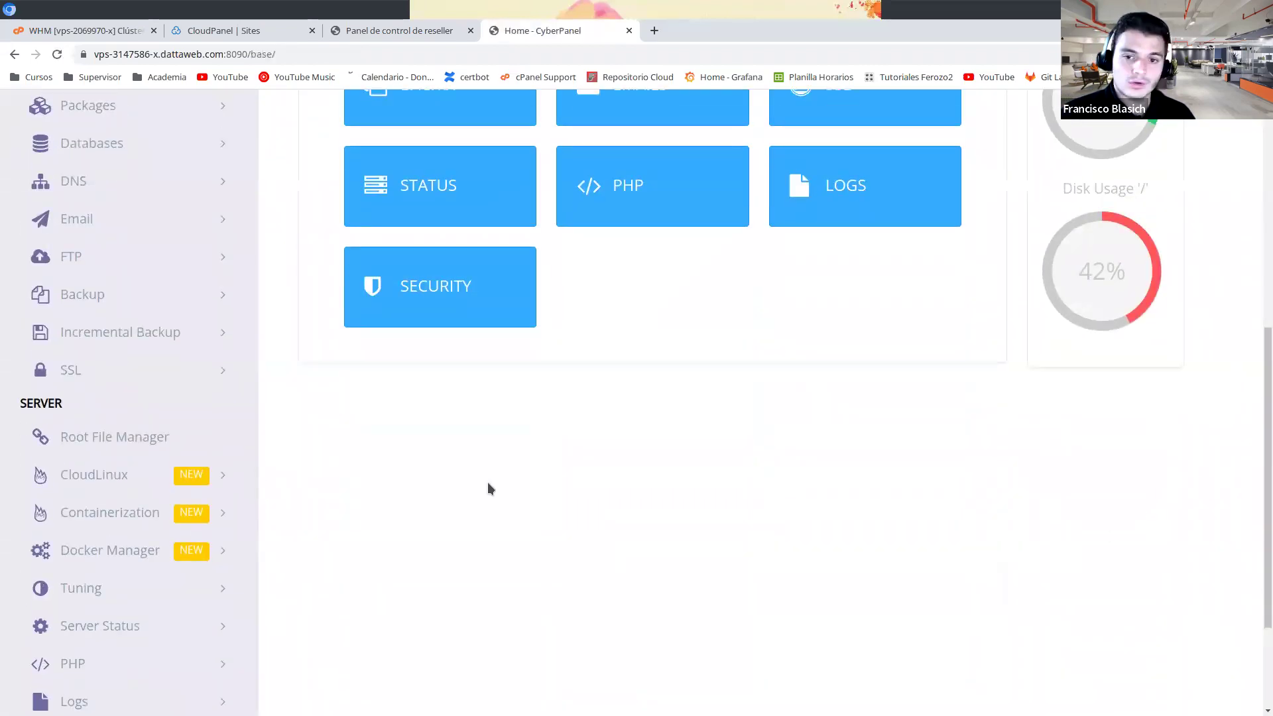
{"action": "left_click", "coordinate": [140, 558]}
{"action": "scroll", "coordinate": [411, 537], "scroll_direction": "down", "scroll_amount": 1}
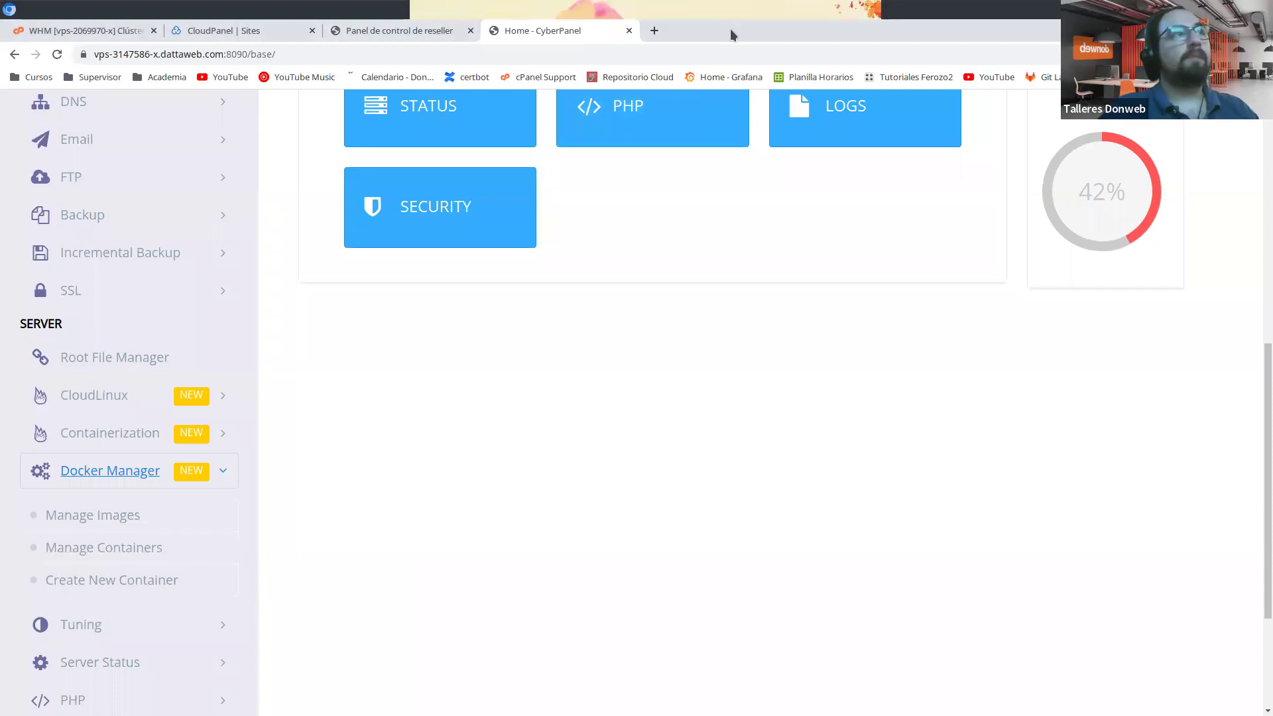
{"action": "scroll", "coordinate": [642, 341], "scroll_direction": "up", "scroll_amount": 8}
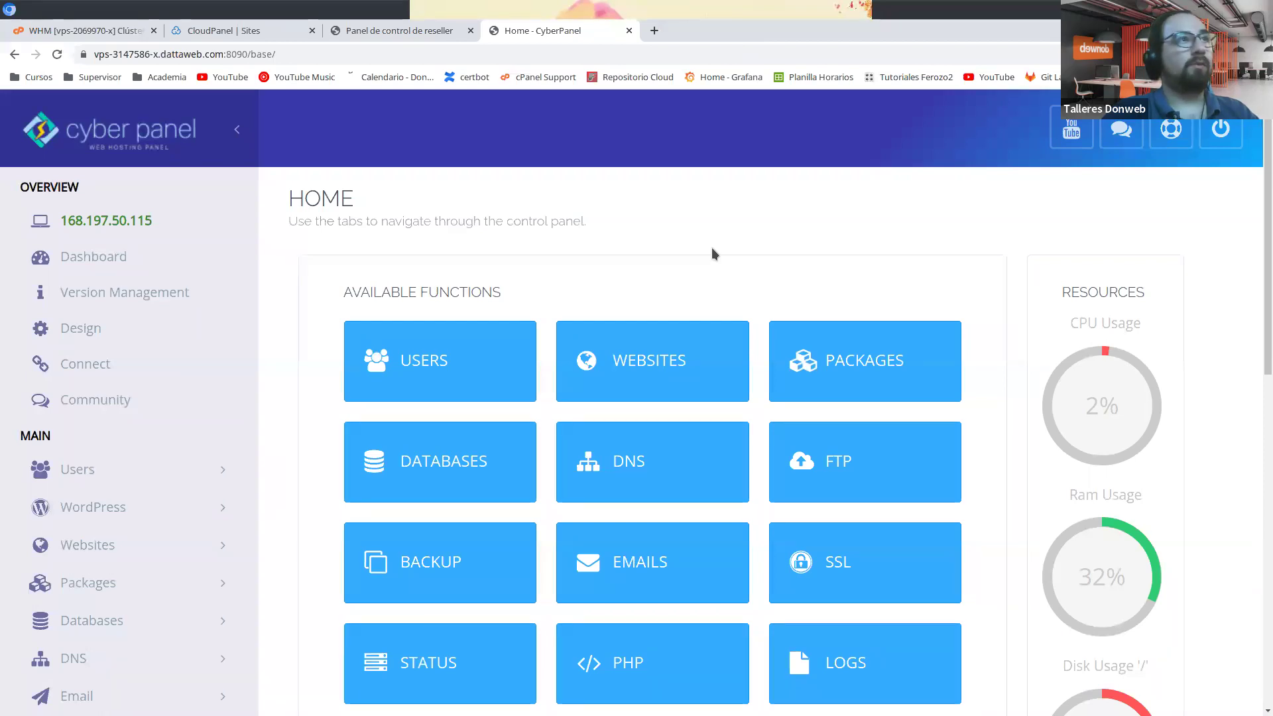
{"action": "left_click", "coordinate": [367, 34]}
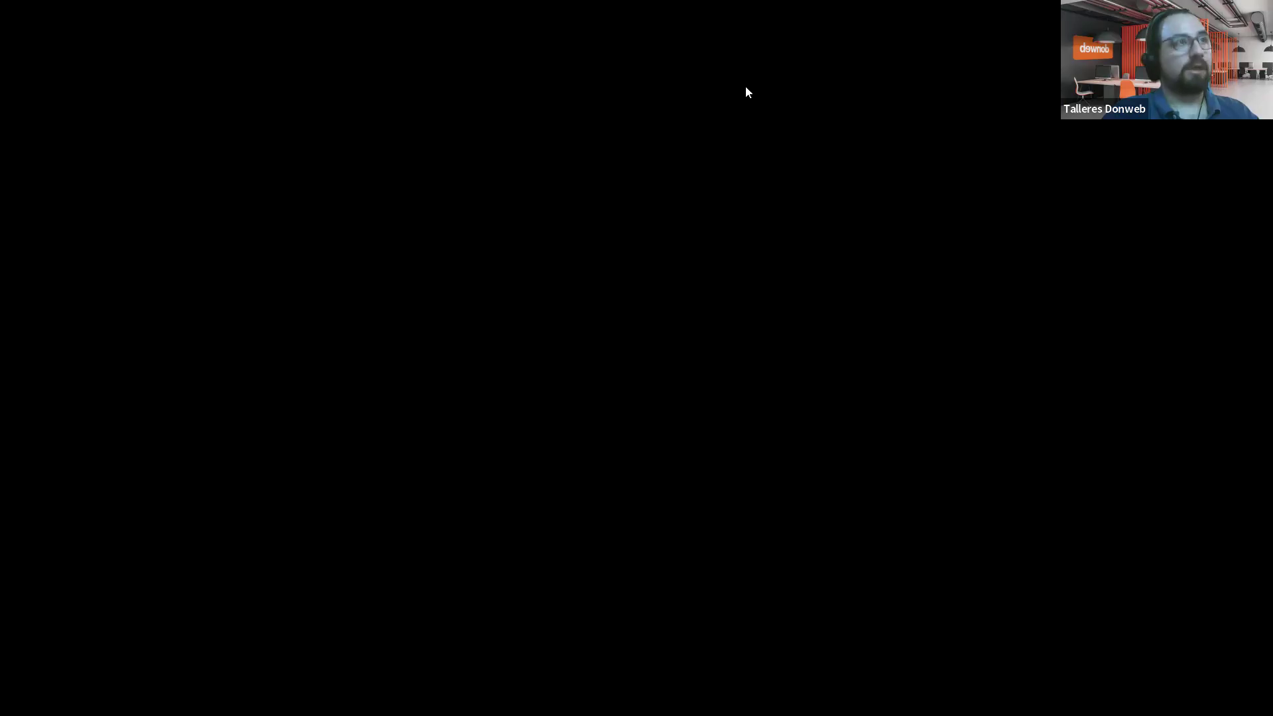